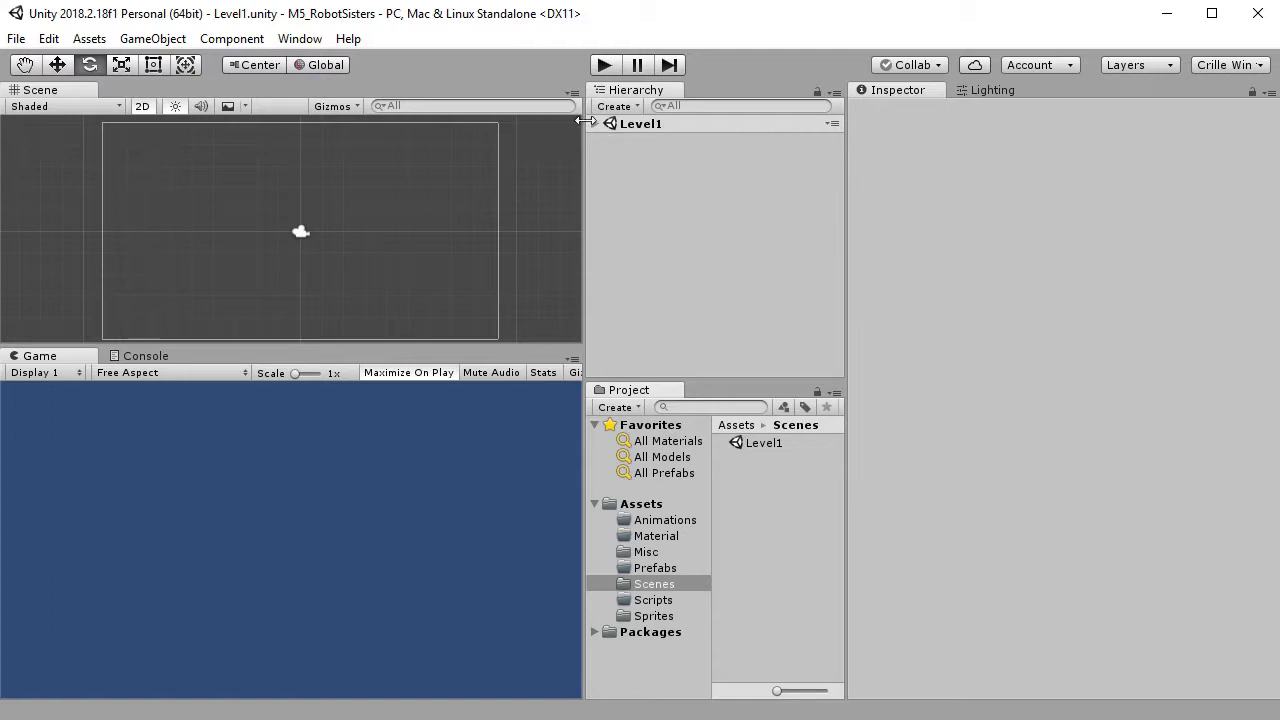
Expand the Level1 scene in the hierarchy and create a material named JordMaterial in the Material folder.
{"action": "left_click", "coordinate": [595, 123]}
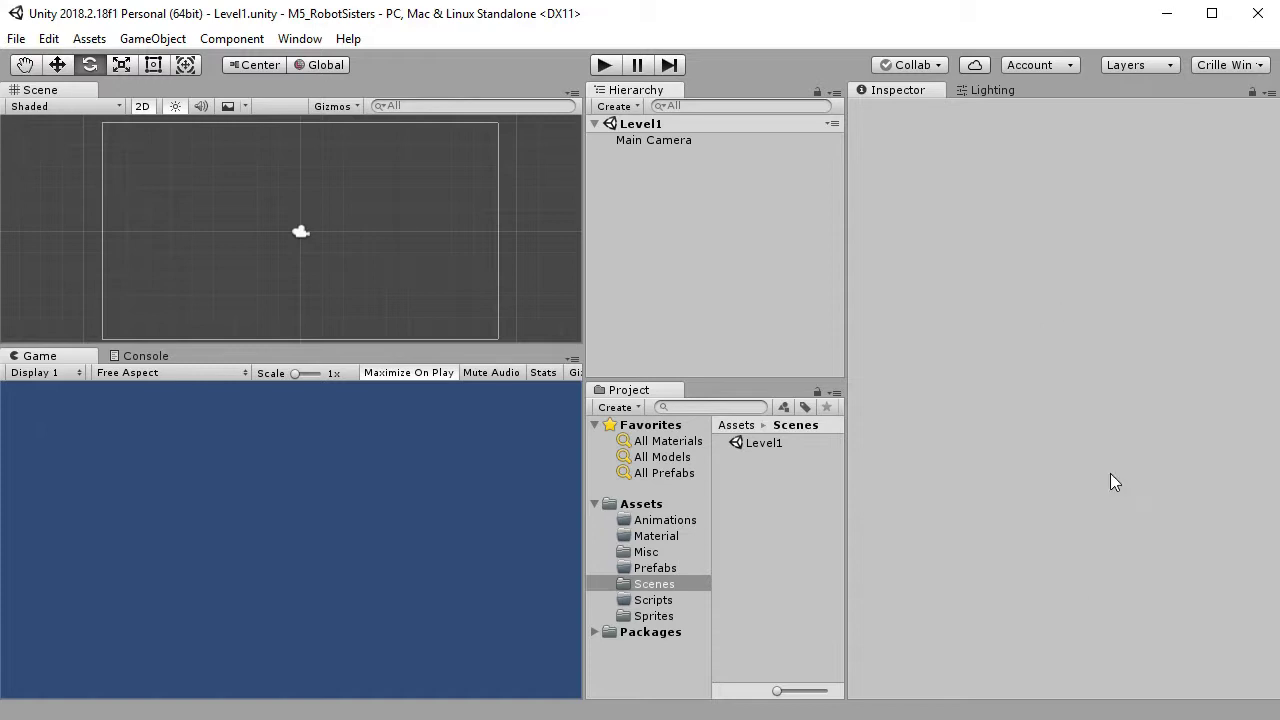
{"action": "left_click", "coordinate": [677, 538]}
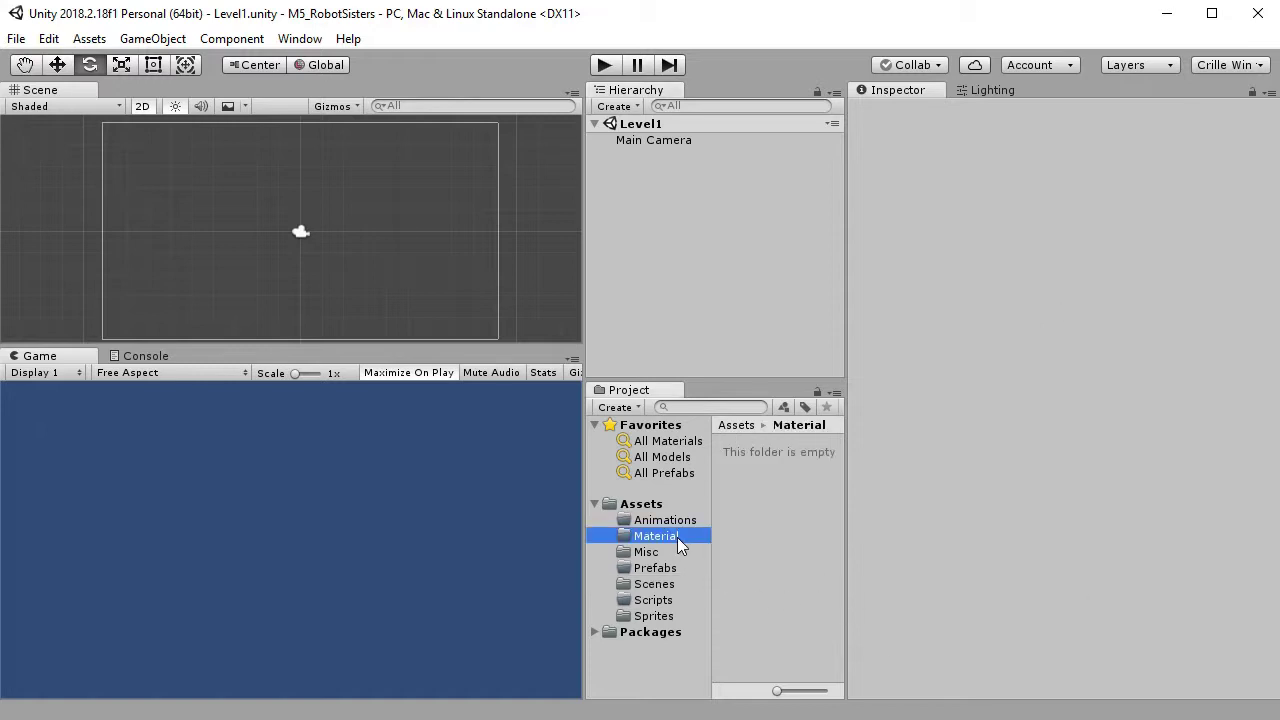
{"action": "right_click", "coordinate": [770, 523]}
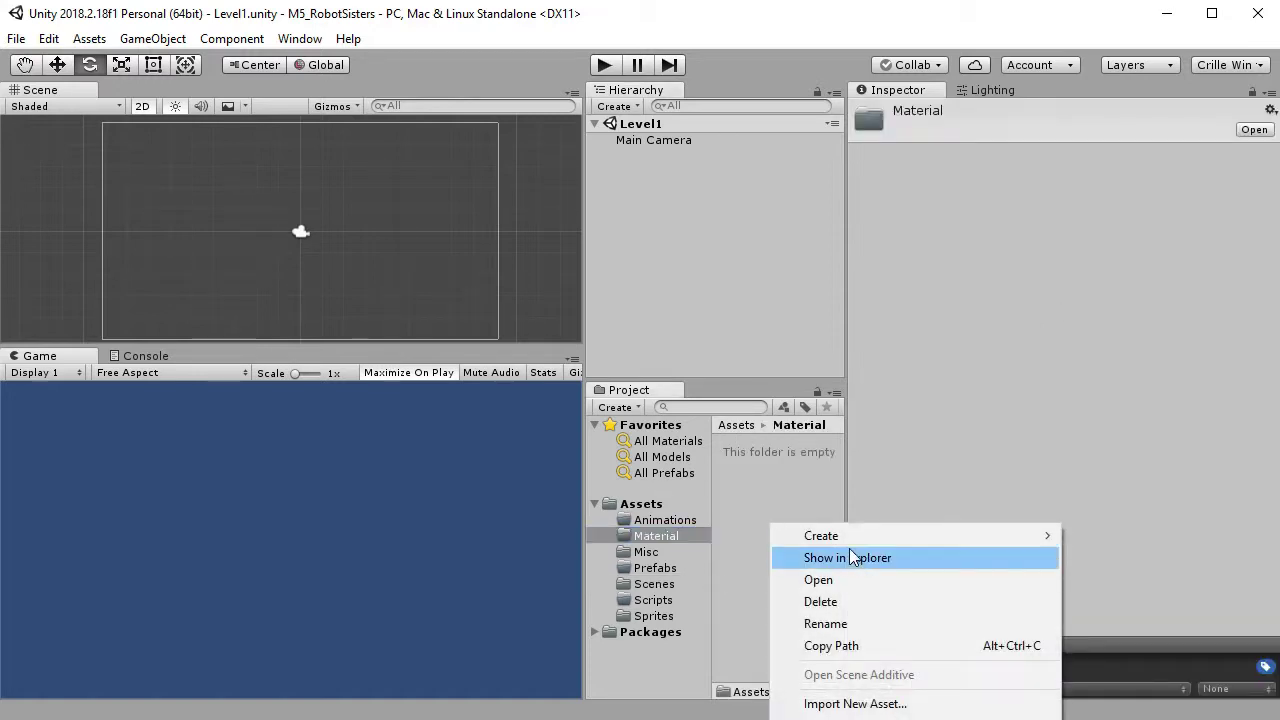
{"action": "mouse_move", "coordinate": [854, 537]}
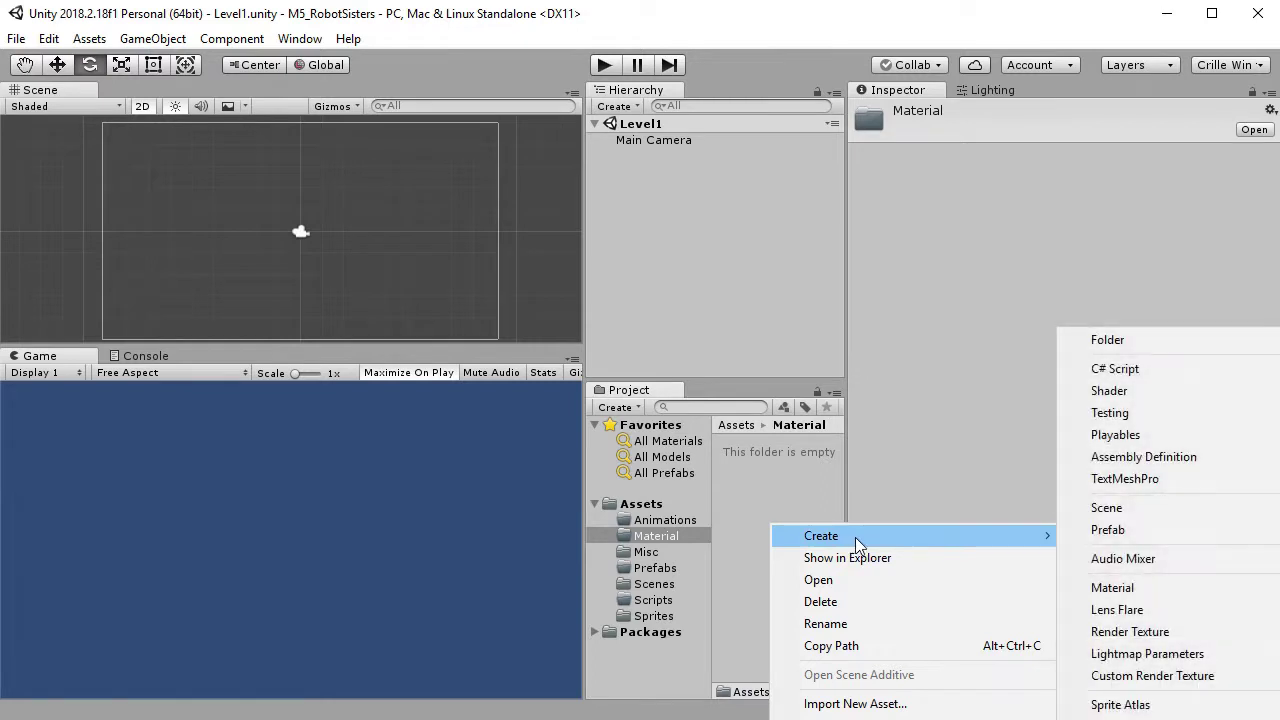
{"action": "left_click", "coordinate": [1161, 584]}
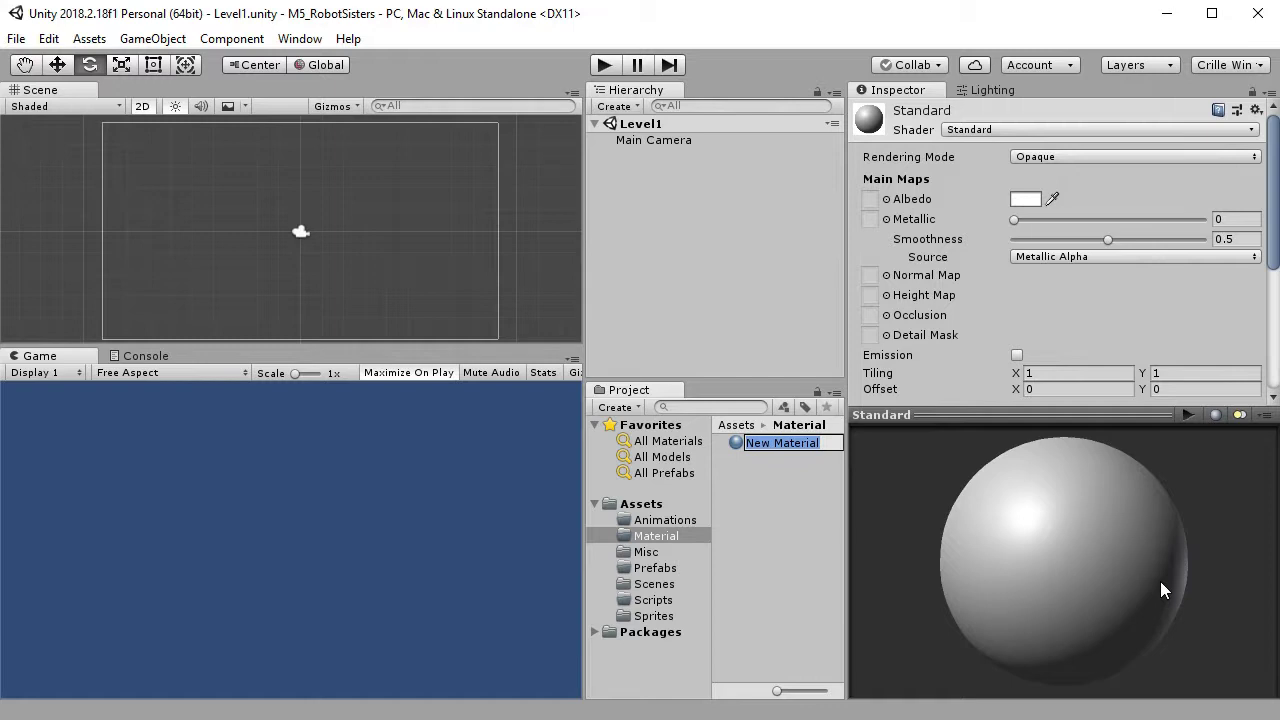
{"action": "type", "text": "JordM"}
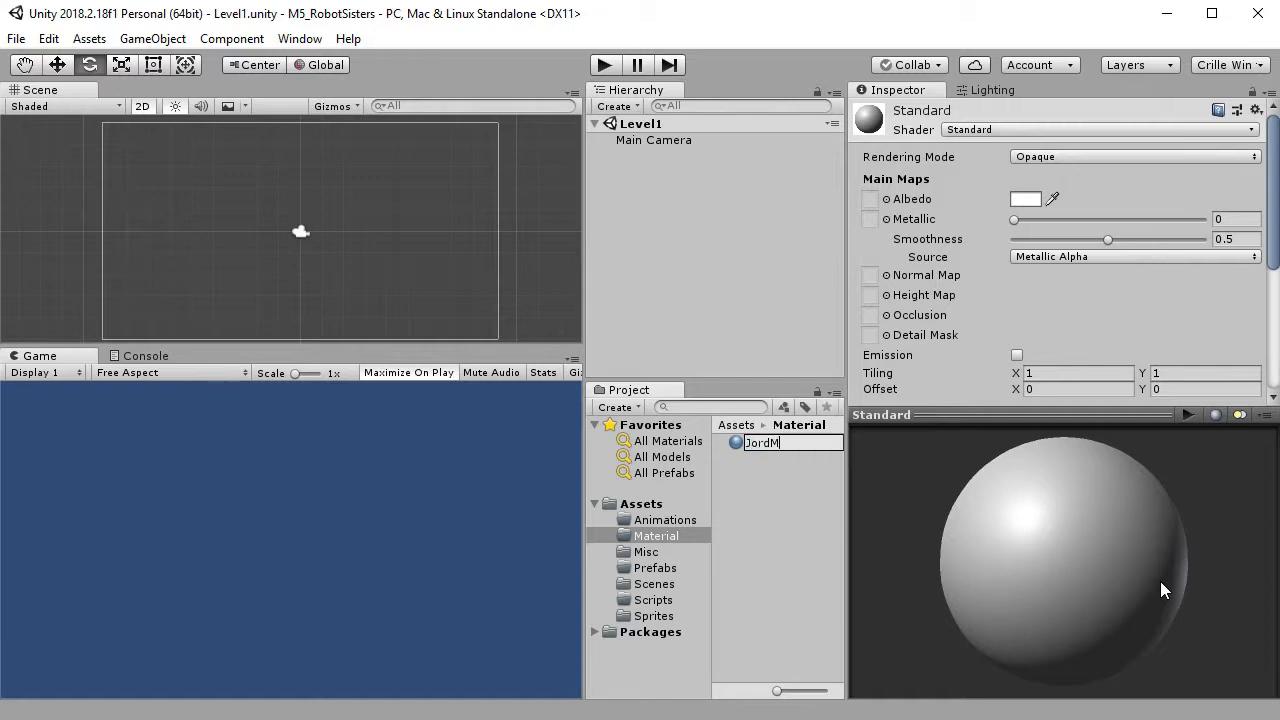
{"action": "type", "text": "aterial"}
{"action": "key", "text": "Return"}
Create a second material named SkyMaterial in the Material folder.
{"action": "left_click", "coordinate": [770, 523]}
{"action": "right_click", "coordinate": [770, 519]}
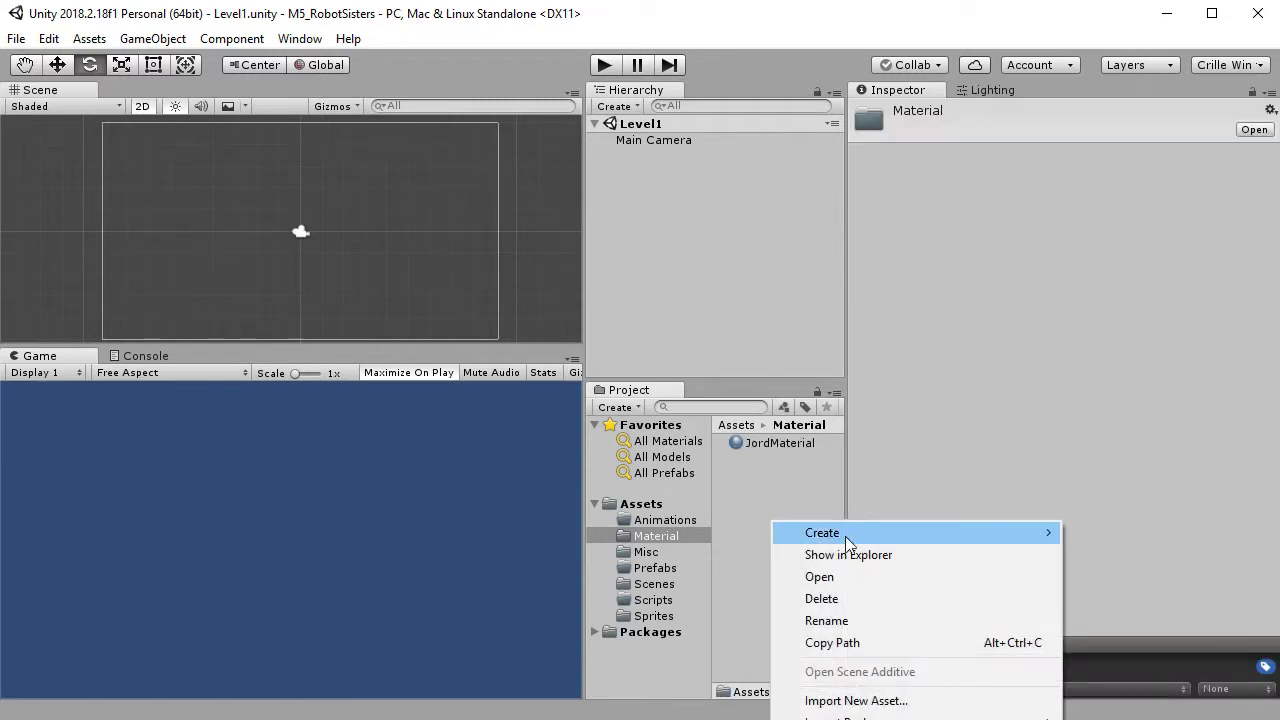
{"action": "mouse_move", "coordinate": [871, 532]}
{"action": "left_click", "coordinate": [1197, 589]}
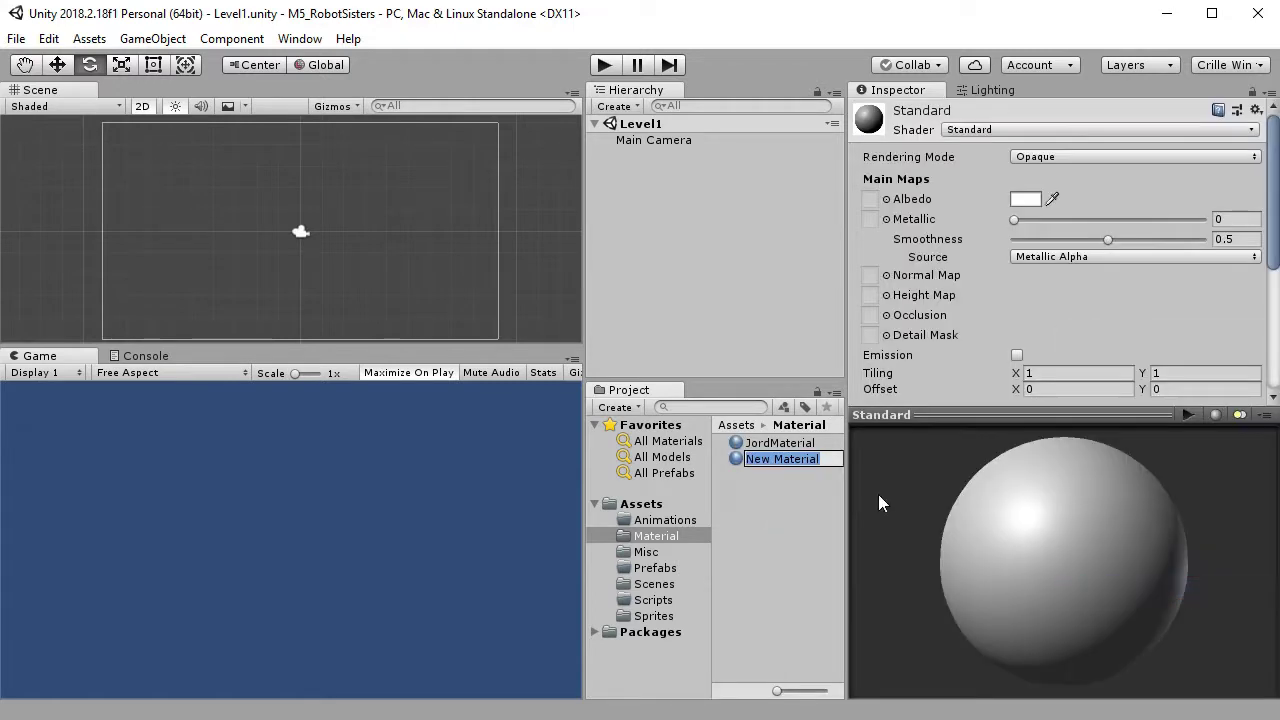
{"action": "type", "text": "SkyuMaterial"}
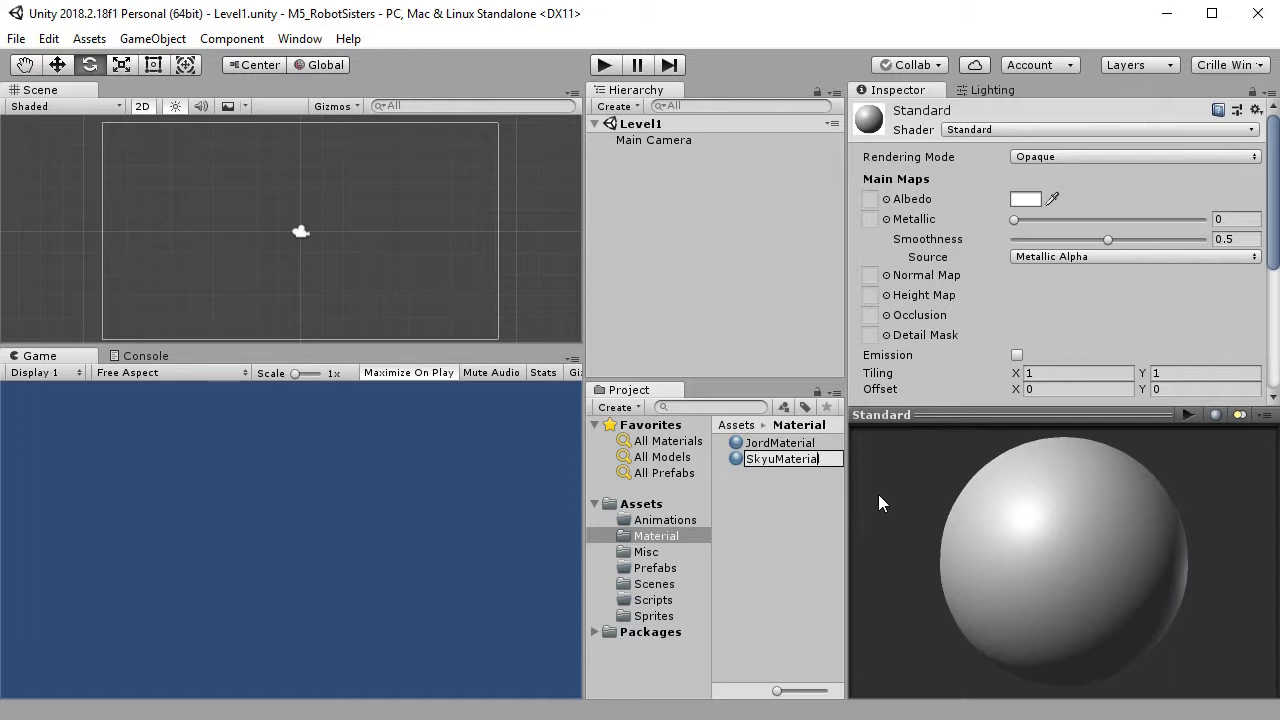
{"action": "key", "text": "Delete"}
{"action": "key", "text": "Return"}
Assign the Jordblock texture to the Detail Albedo x2 secondary map of JordMaterial.
{"action": "left_click", "coordinate": [792, 441]}
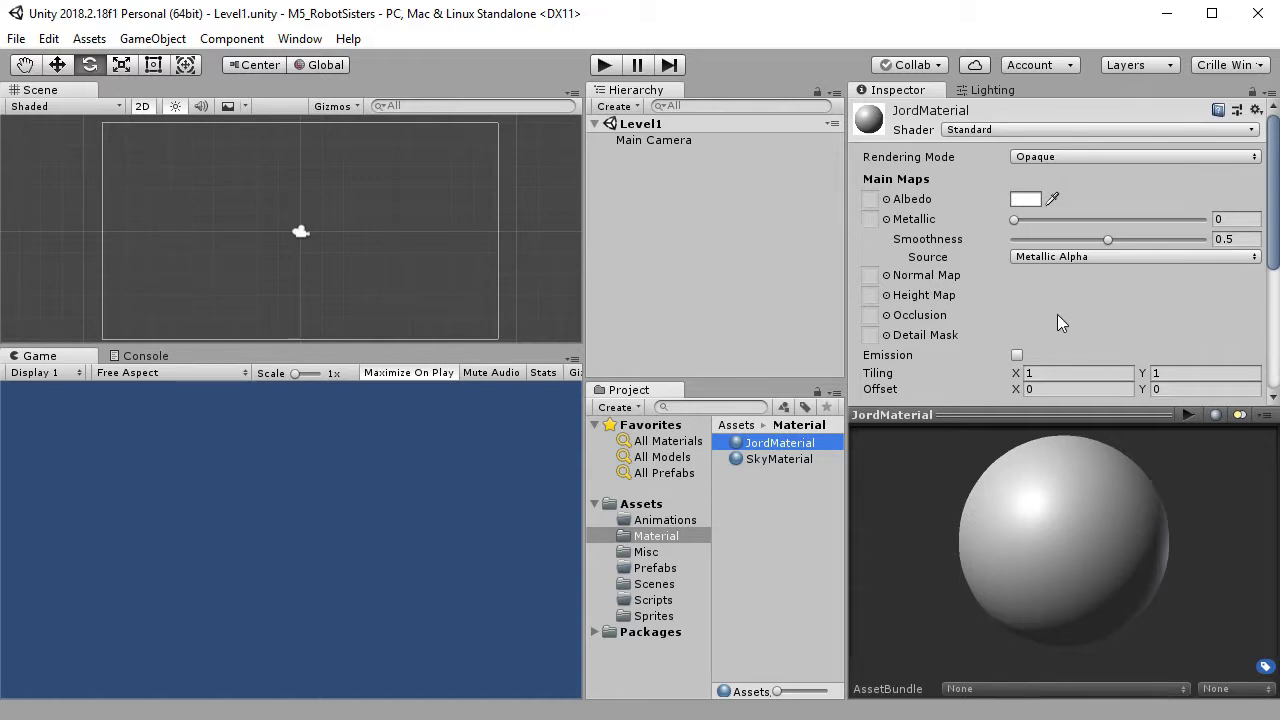
{"action": "scroll", "coordinate": [1057, 314], "scroll_direction": "down", "scroll_amount": 5}
{"action": "scroll", "coordinate": [980, 230], "scroll_direction": "up", "scroll_amount": 3}
{"action": "scroll", "coordinate": [1039, 253], "scroll_direction": "down", "scroll_amount": 2}
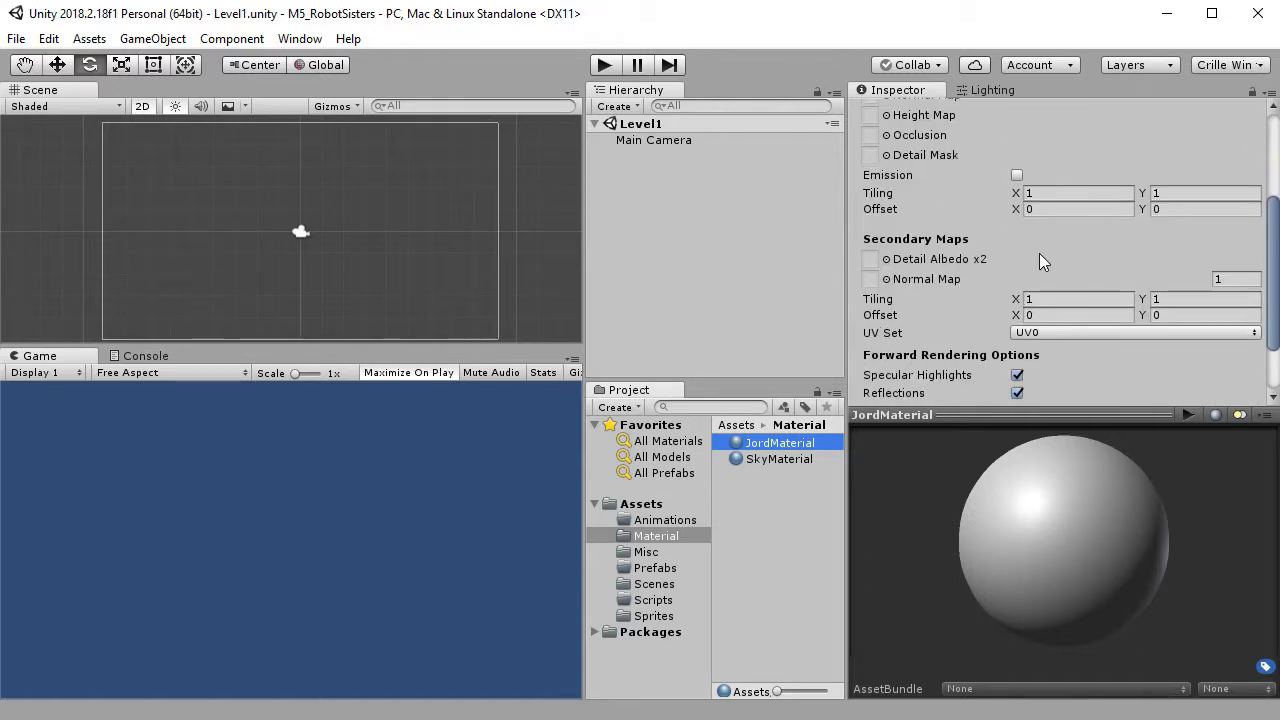
{"action": "left_click", "coordinate": [887, 260]}
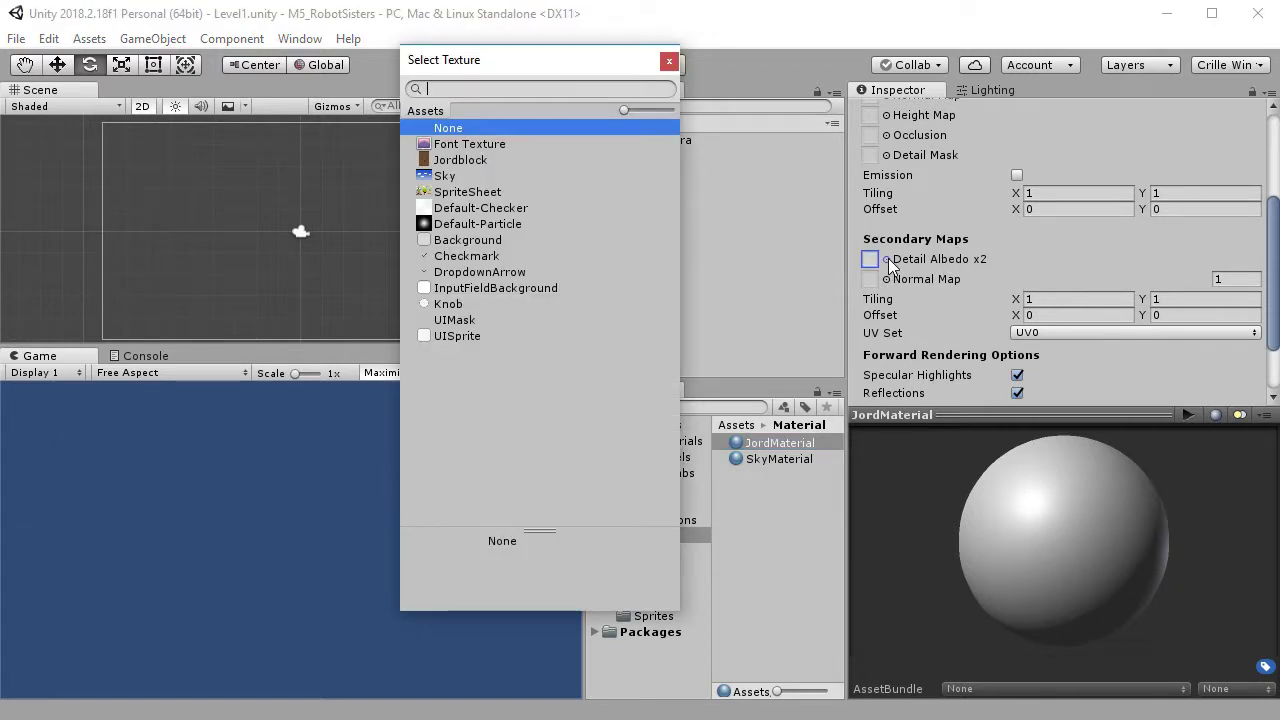
{"action": "left_click", "coordinate": [460, 161]}
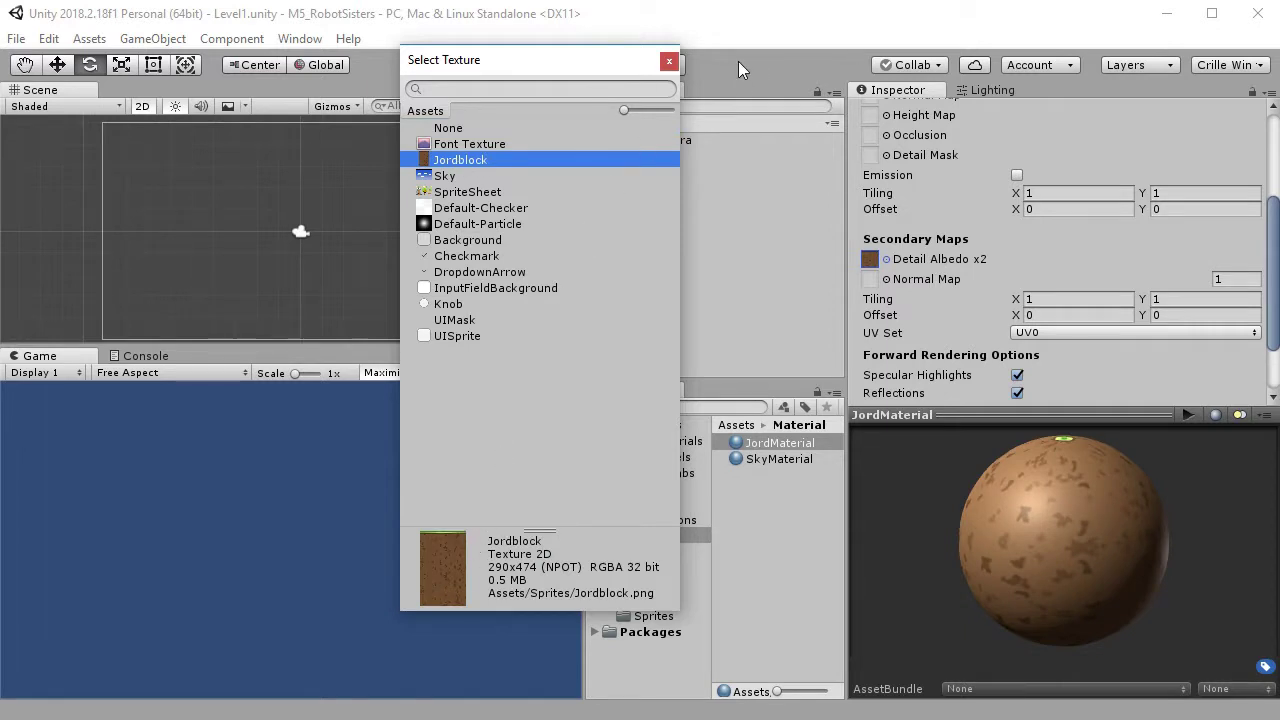
{"action": "left_click", "coordinate": [669, 61]}
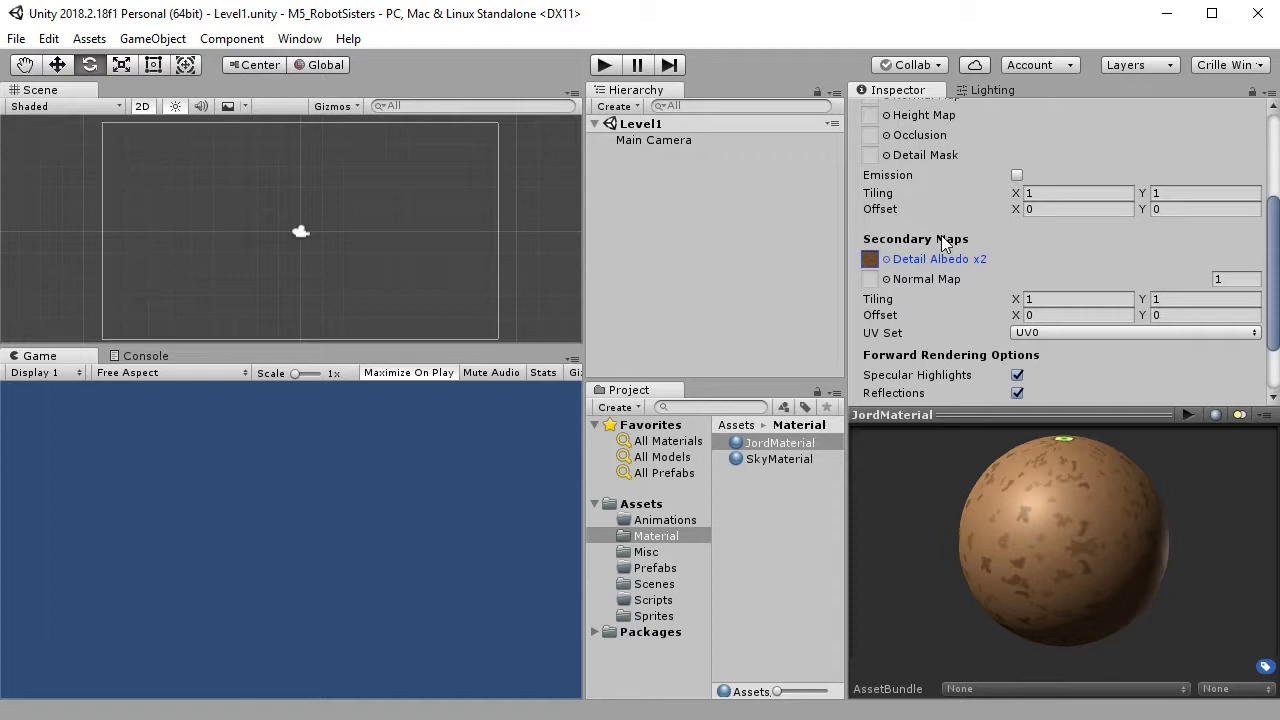
Assign the Sky texture to the Detail Albedo x2 secondary map of SkyMaterial.
{"action": "left_click", "coordinate": [795, 459]}
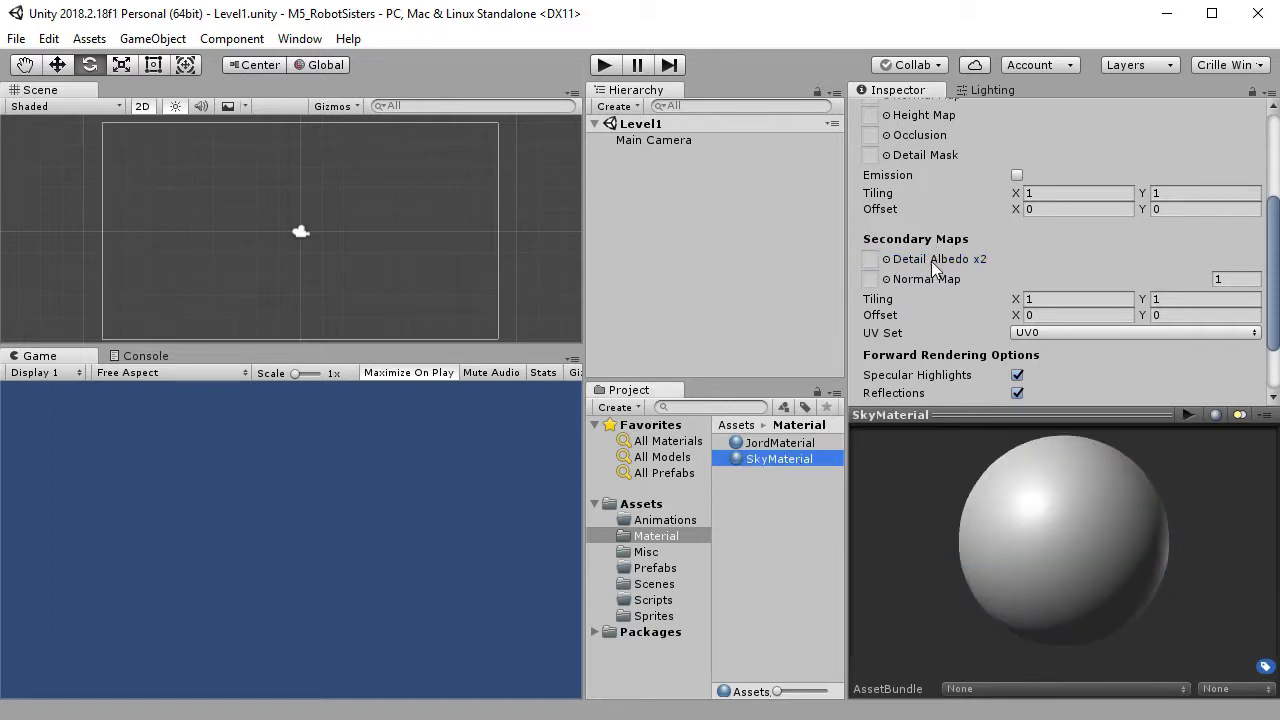
{"action": "left_click", "coordinate": [887, 262]}
{"action": "left_click", "coordinate": [464, 176]}
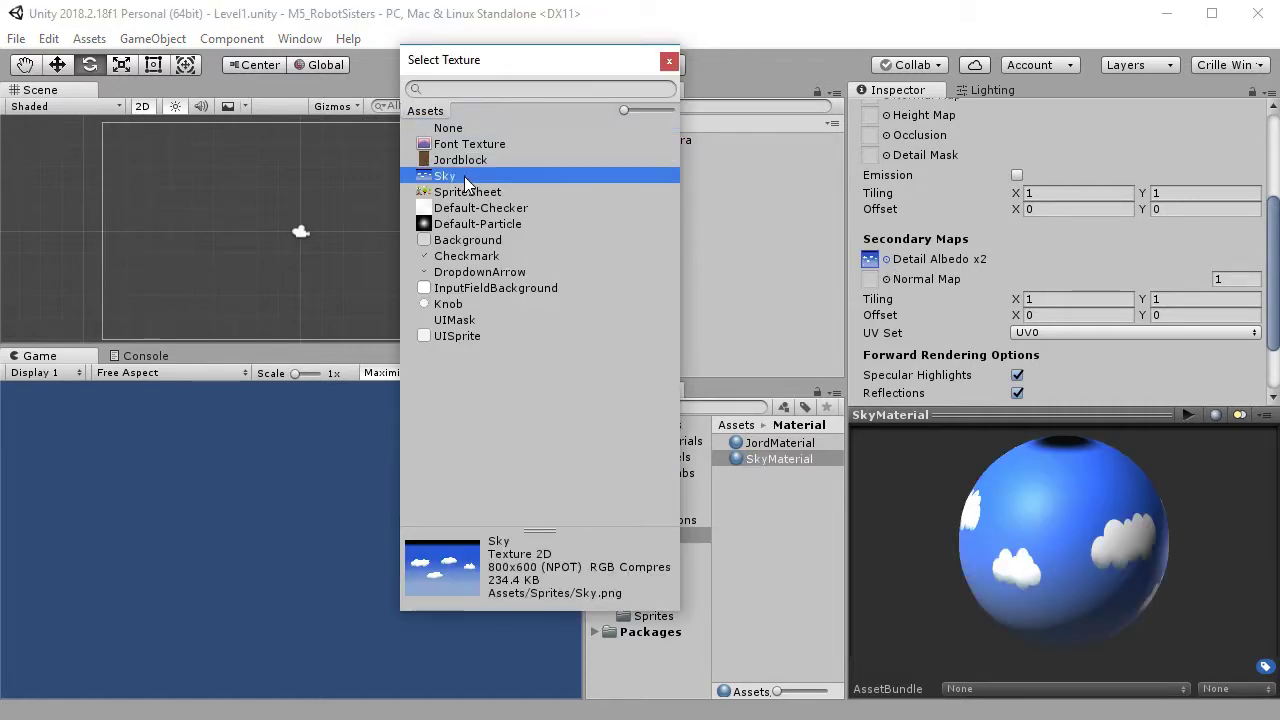
{"action": "left_click", "coordinate": [668, 64]}
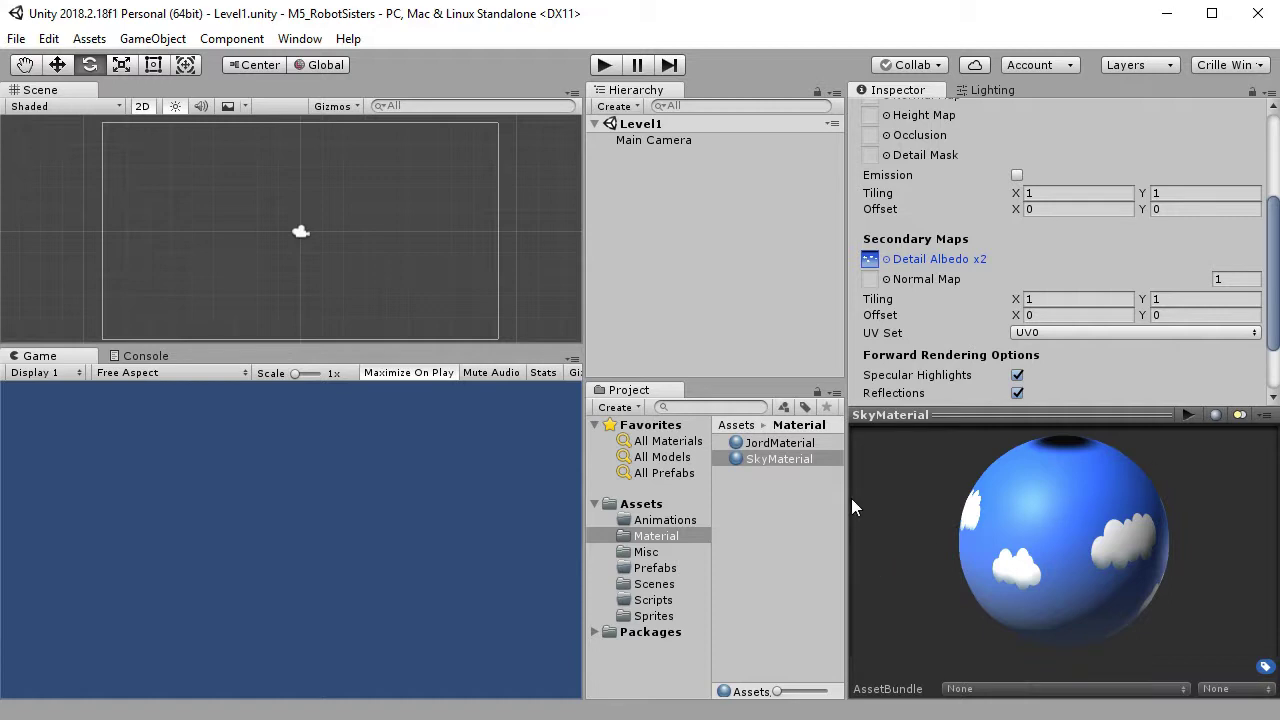
{"action": "left_click", "coordinate": [775, 446]}
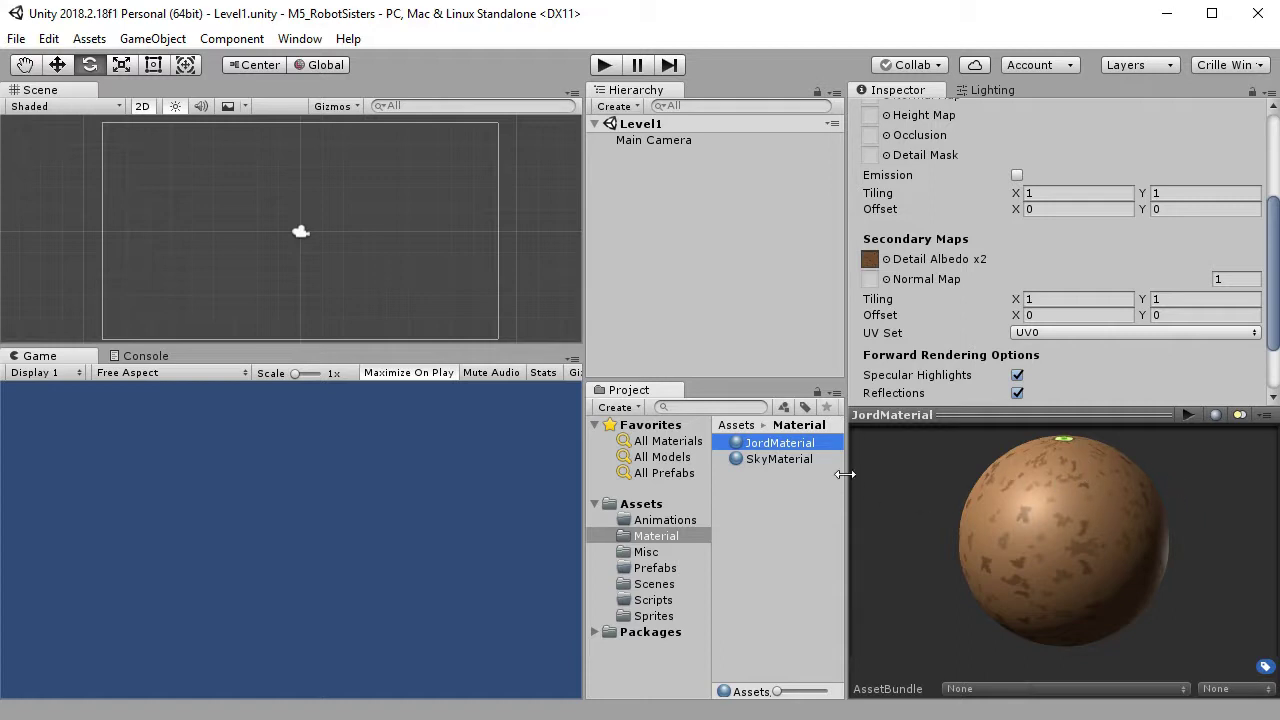
{"action": "left_click", "coordinate": [776, 460]}
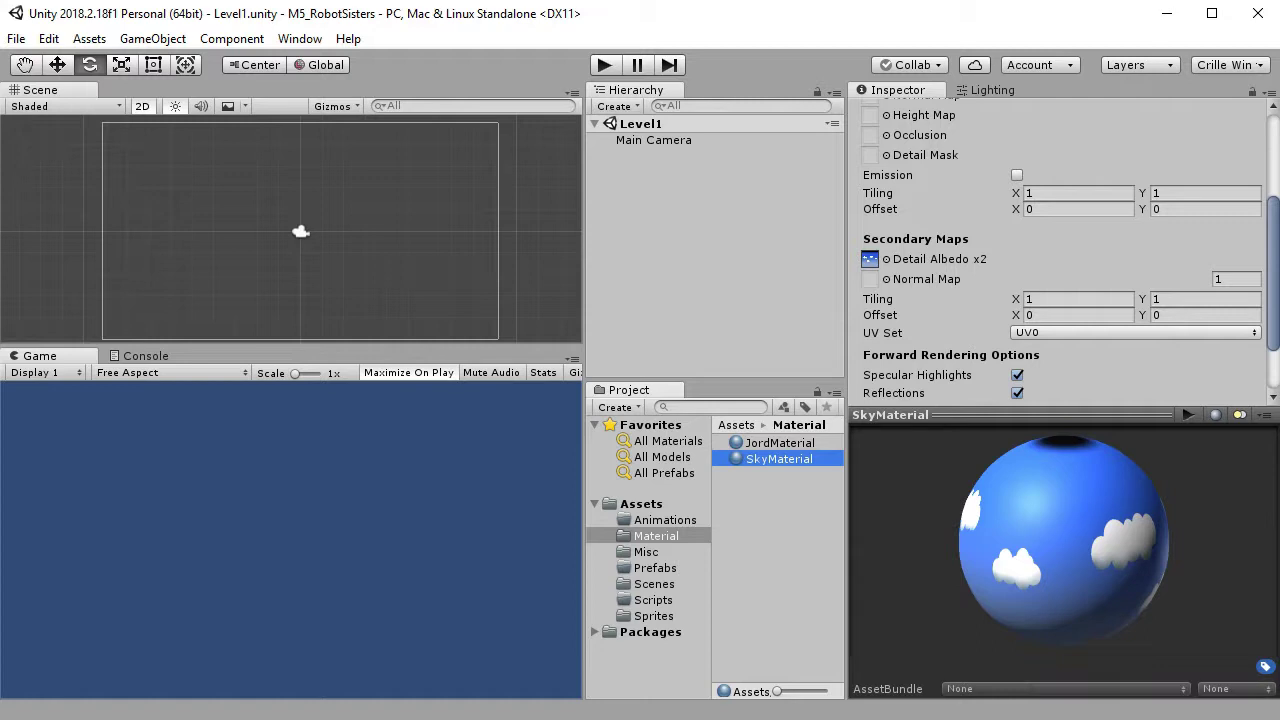
Deselect the material and set the Game view resolution to 1920x1080.
{"action": "left_click", "coordinate": [546, 237]}
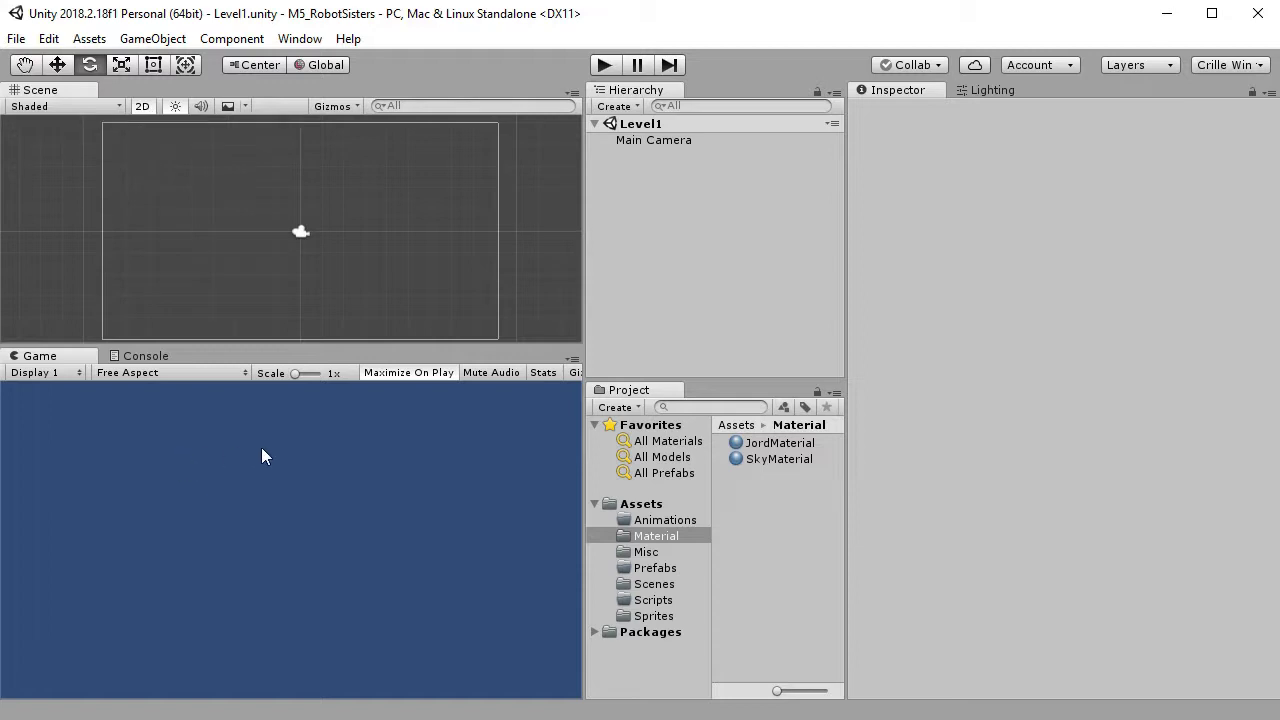
{"action": "left_click", "coordinate": [175, 372]}
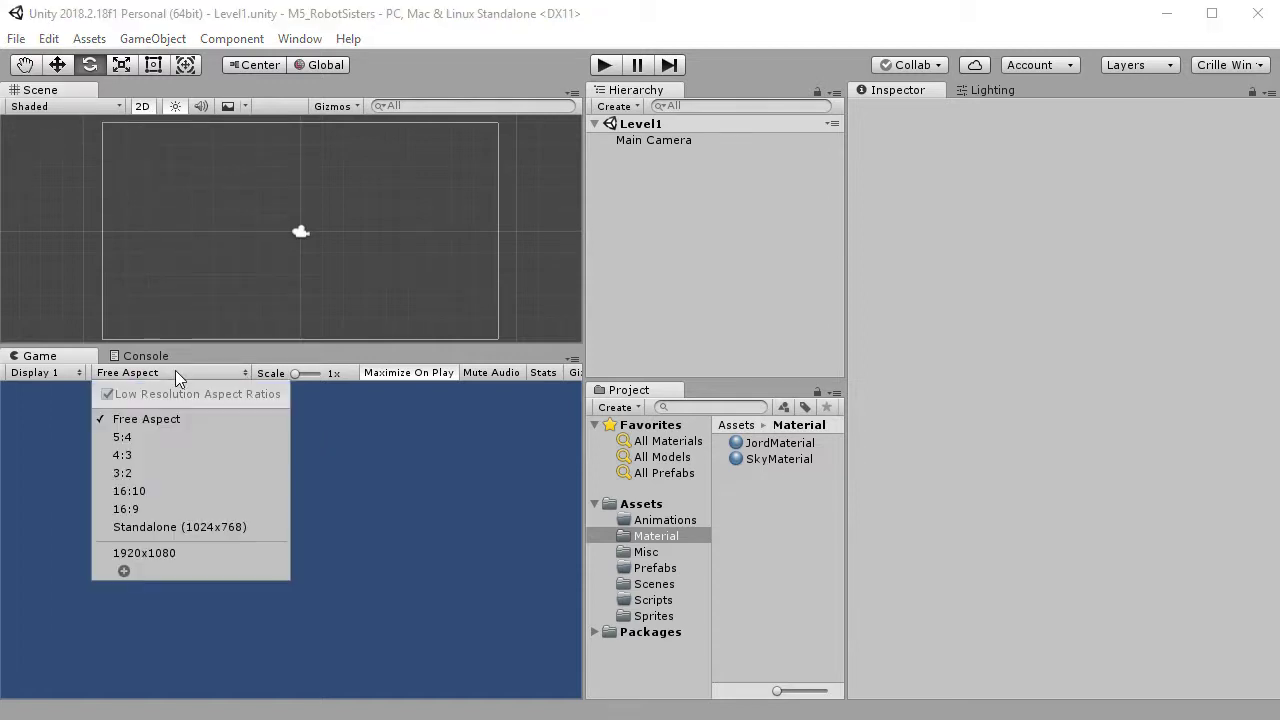
{"action": "left_click", "coordinate": [188, 555]}
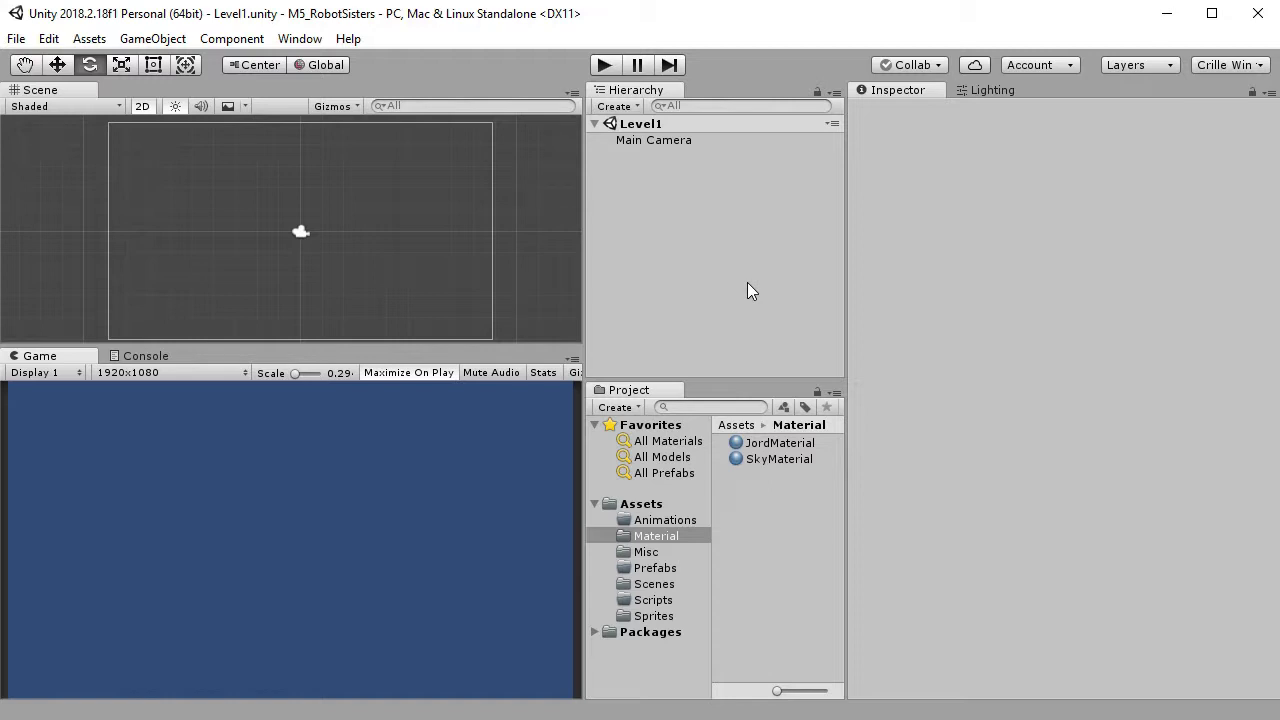
Add a 3D cube to the Level1 scene and reset its transform to the origin.
{"action": "left_click", "coordinate": [627, 107]}
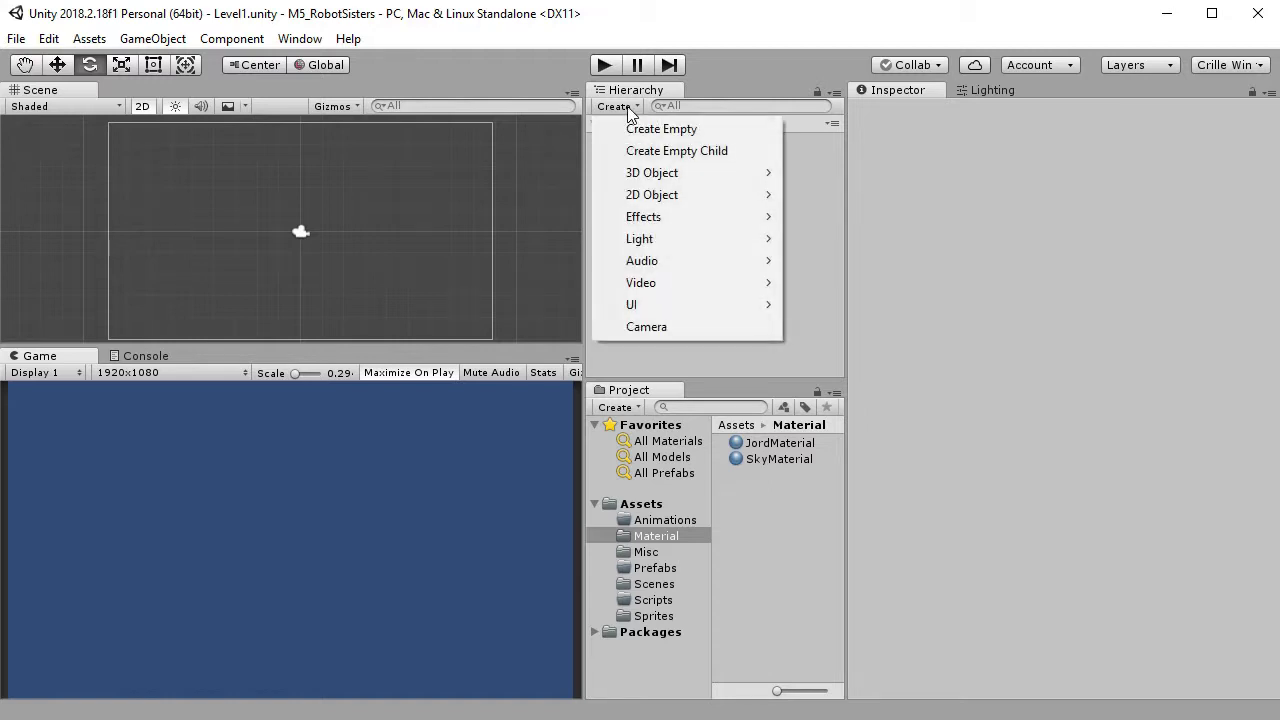
{"action": "mouse_move", "coordinate": [699, 172]}
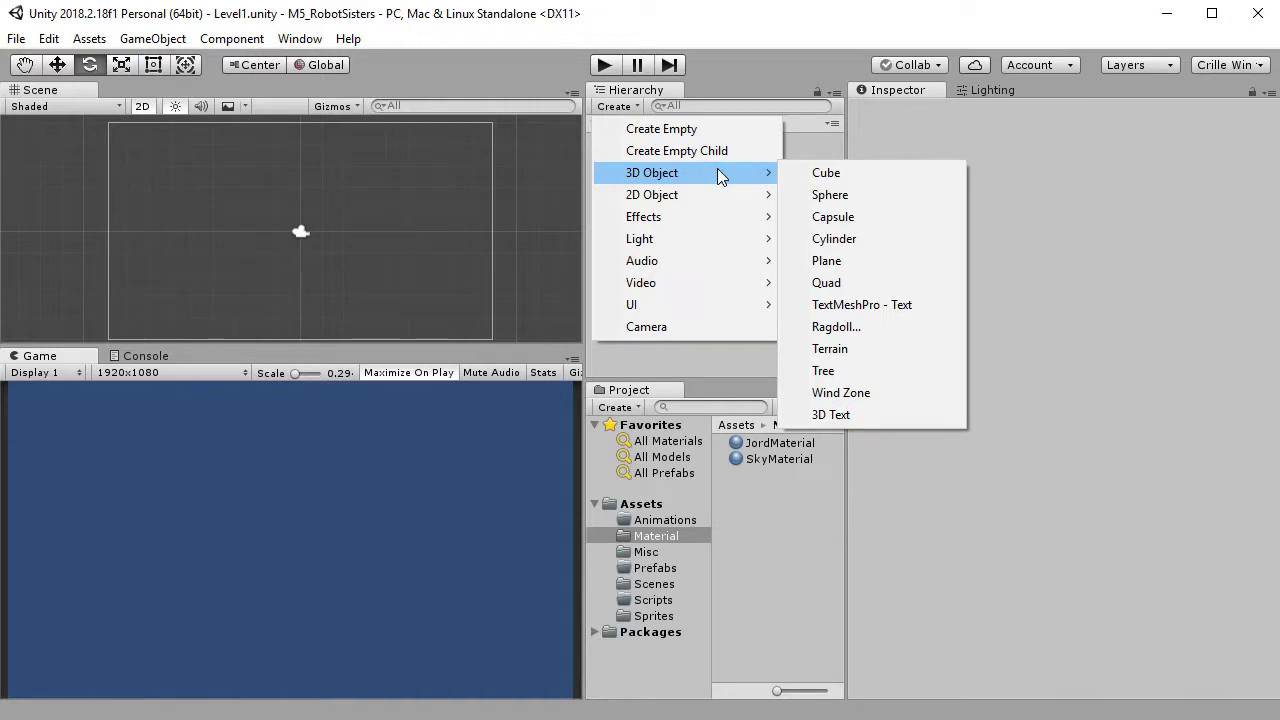
{"action": "left_click", "coordinate": [835, 178]}
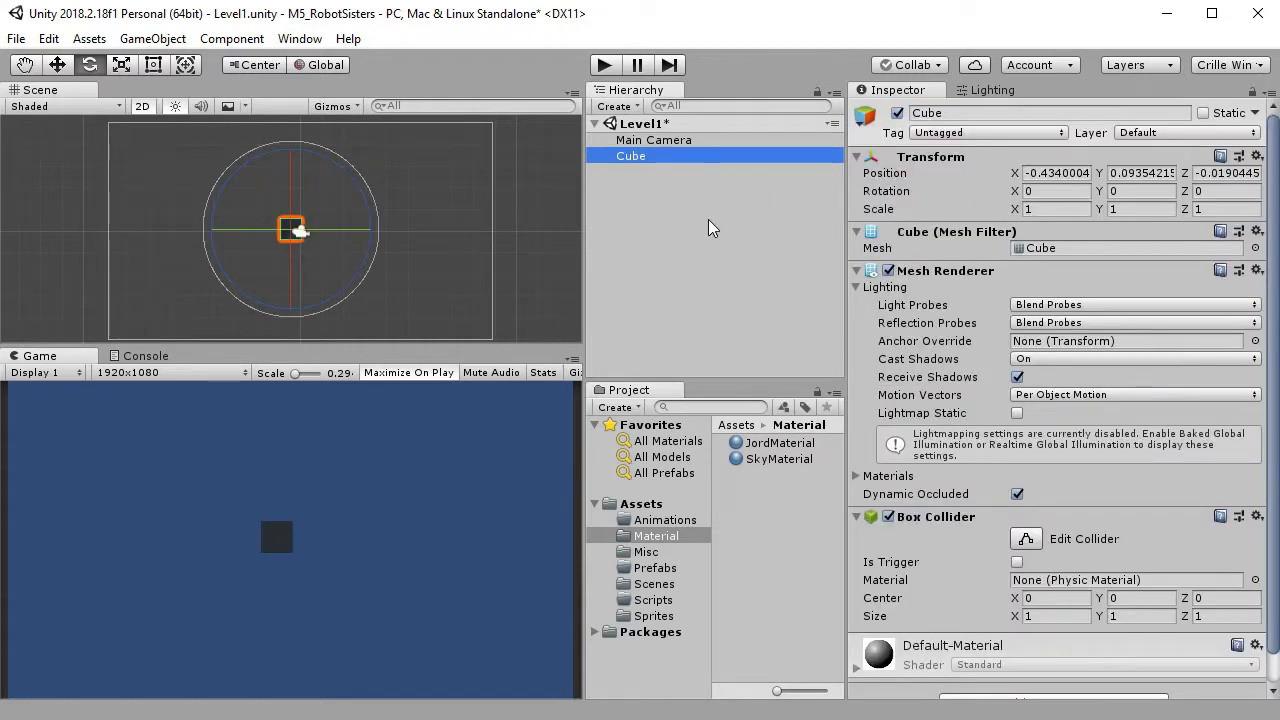
{"action": "left_click", "coordinate": [57, 64]}
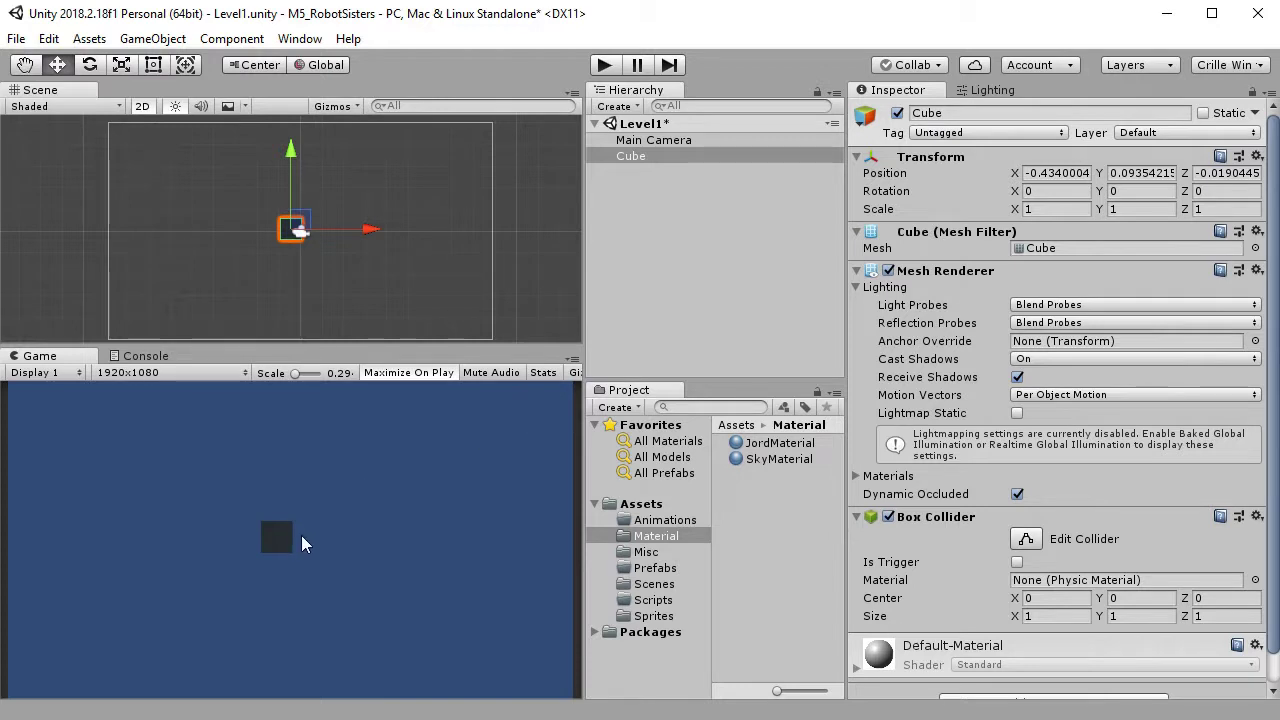
{"action": "left_click", "coordinate": [1257, 158]}
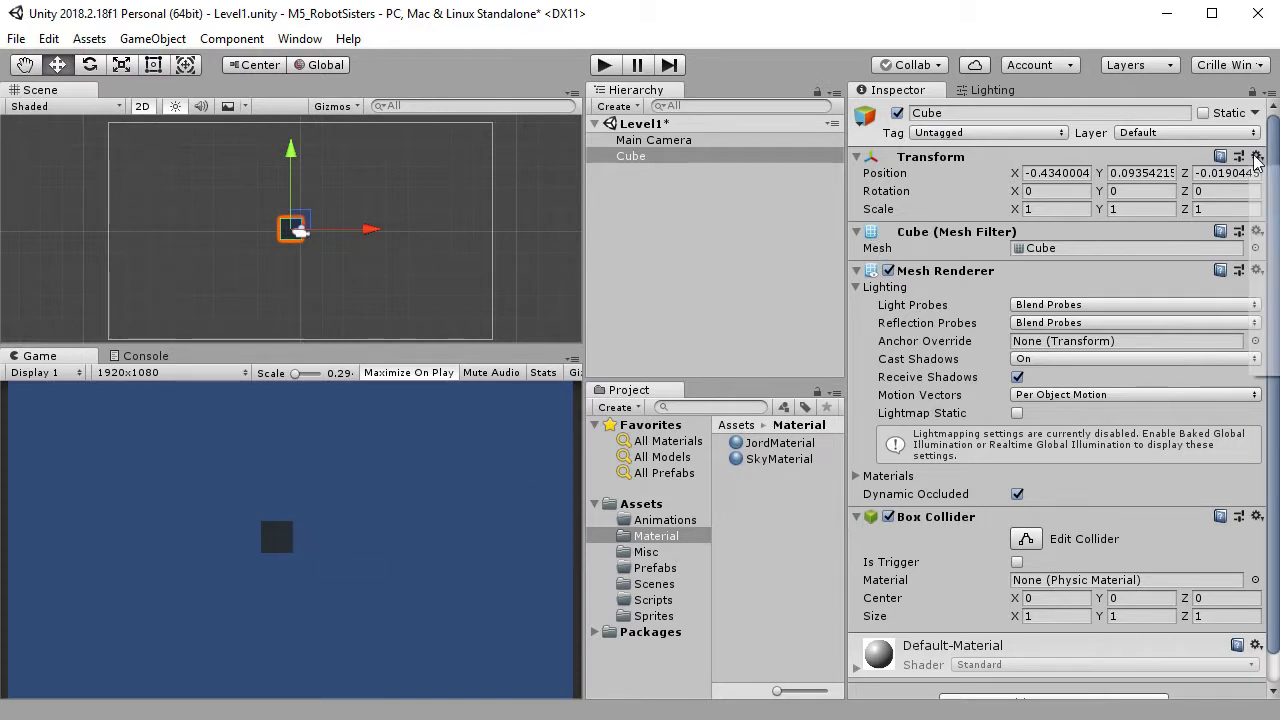
{"action": "left_click", "coordinate": [1263, 172]}
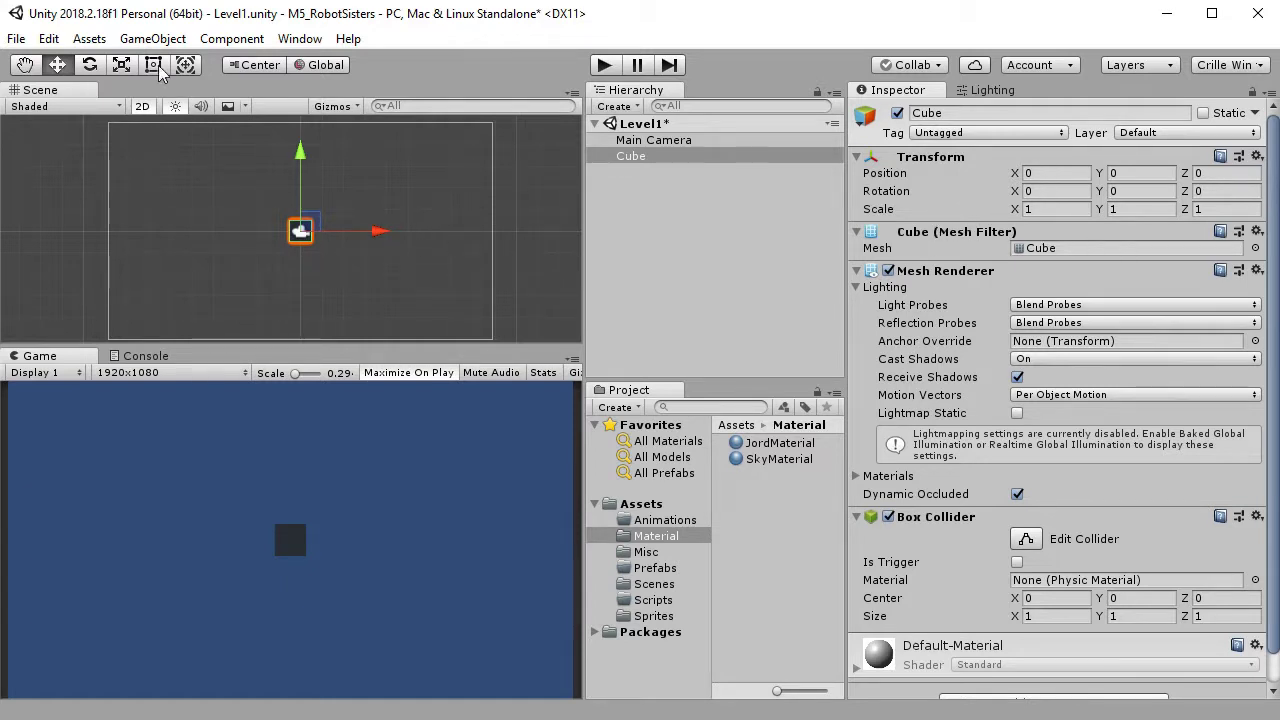
Stretch the cube horizontally by setting its X scale to 600.
{"action": "left_click", "coordinate": [121, 65]}
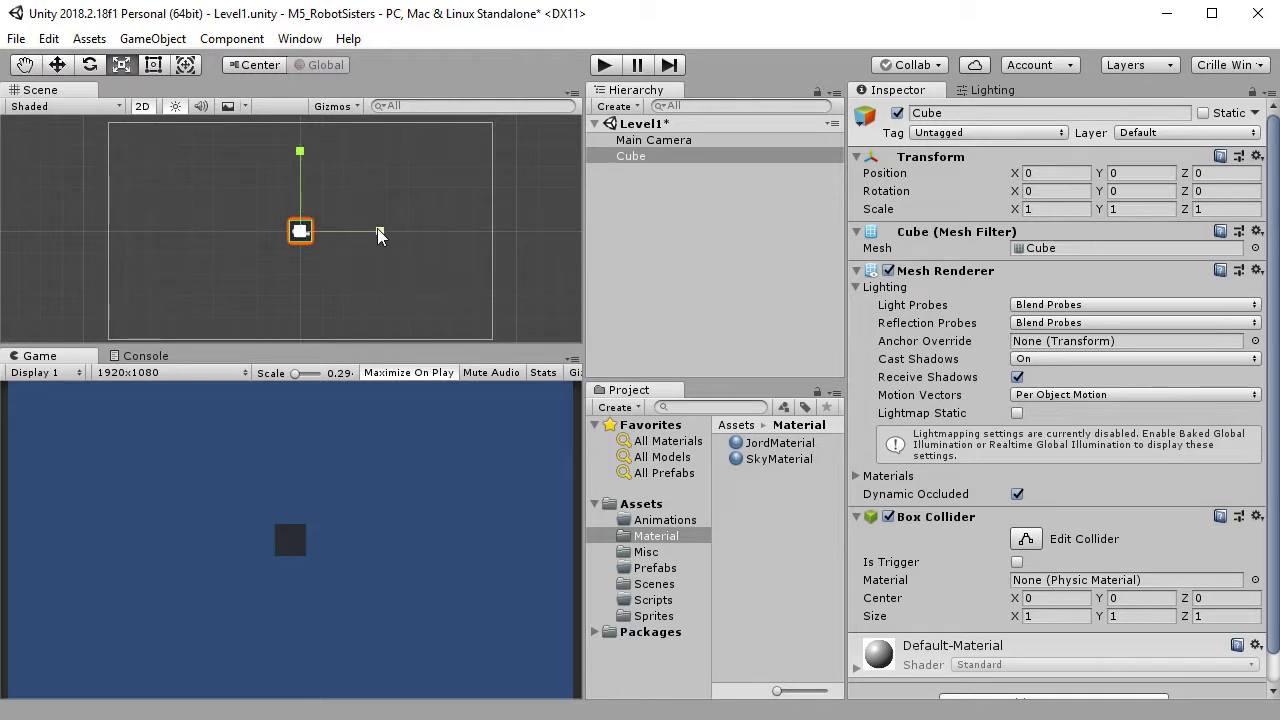
{"action": "left_click_drag", "start_coordinate": [380, 234], "coordinate": [840, 215]}
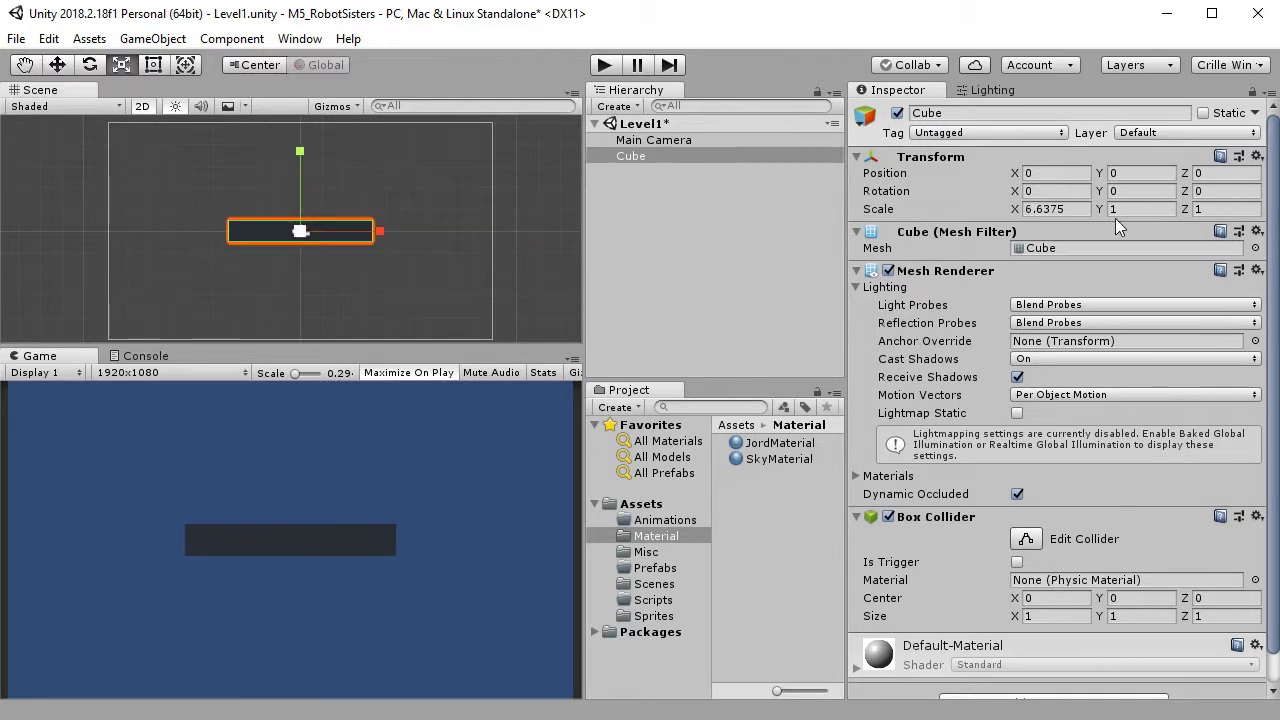
{"action": "left_click", "coordinate": [1060, 209]}
{"action": "type", "text": "60"}
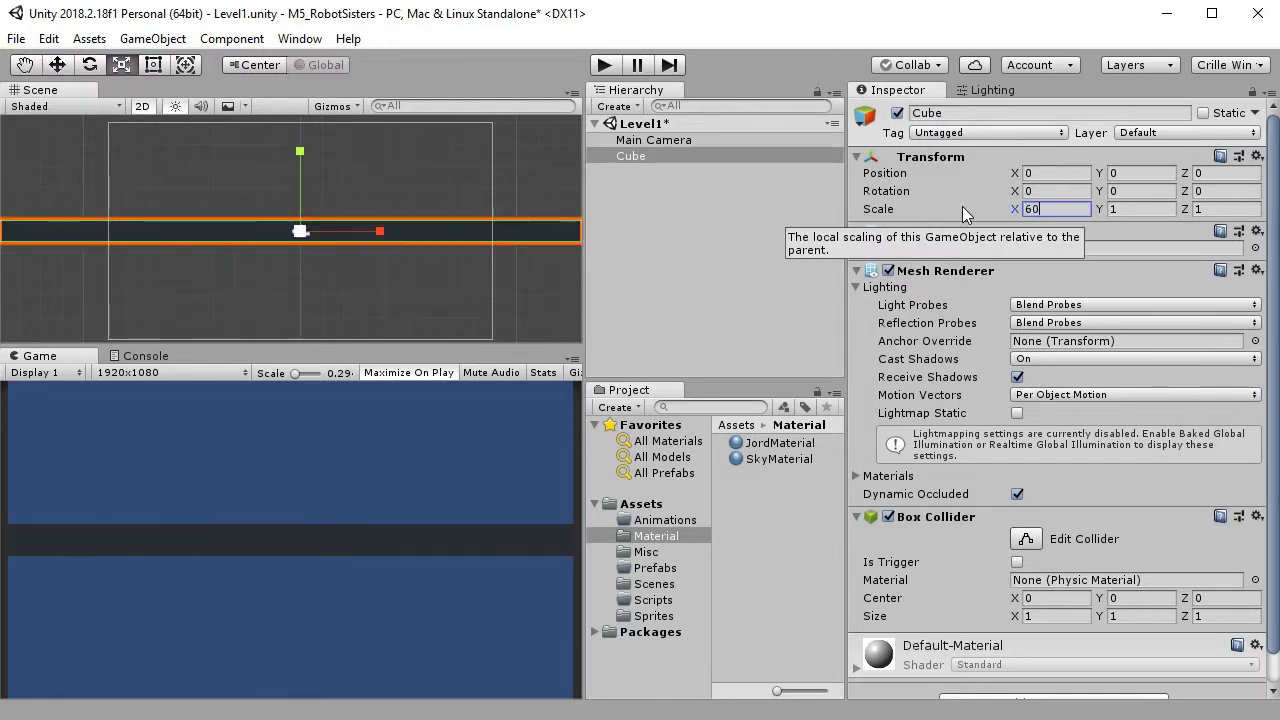
{"action": "type", "text": "0"}
{"action": "key", "text": "Tab"}
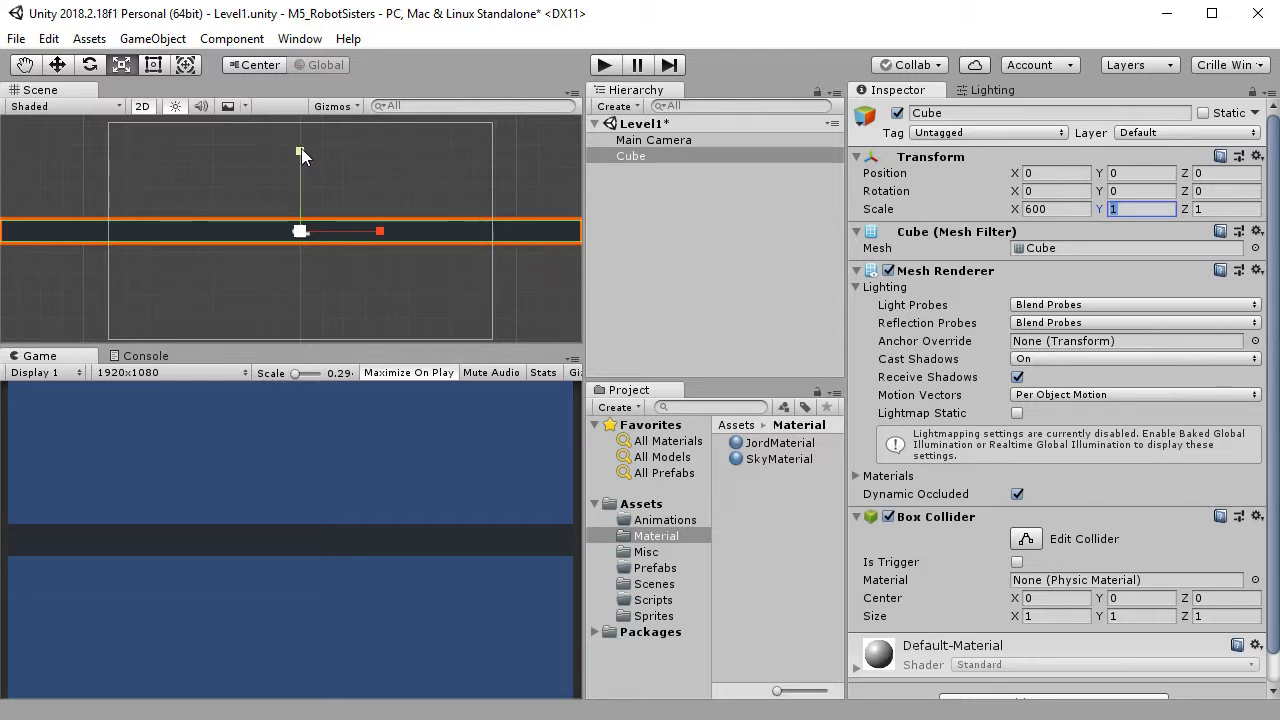
Make the cube taller by setting its Y scale to 5.
{"action": "left_click_drag", "start_coordinate": [301, 148], "coordinate": [301, 110]}
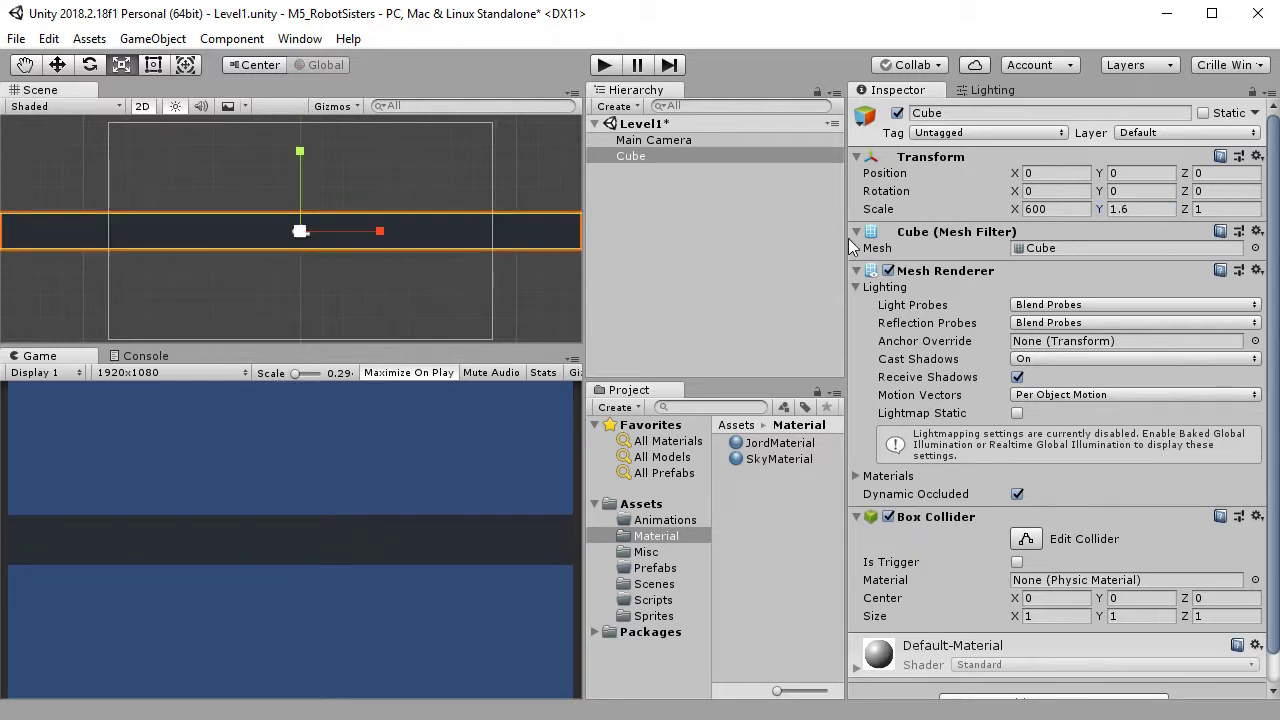
{"action": "left_click", "coordinate": [1152, 212]}
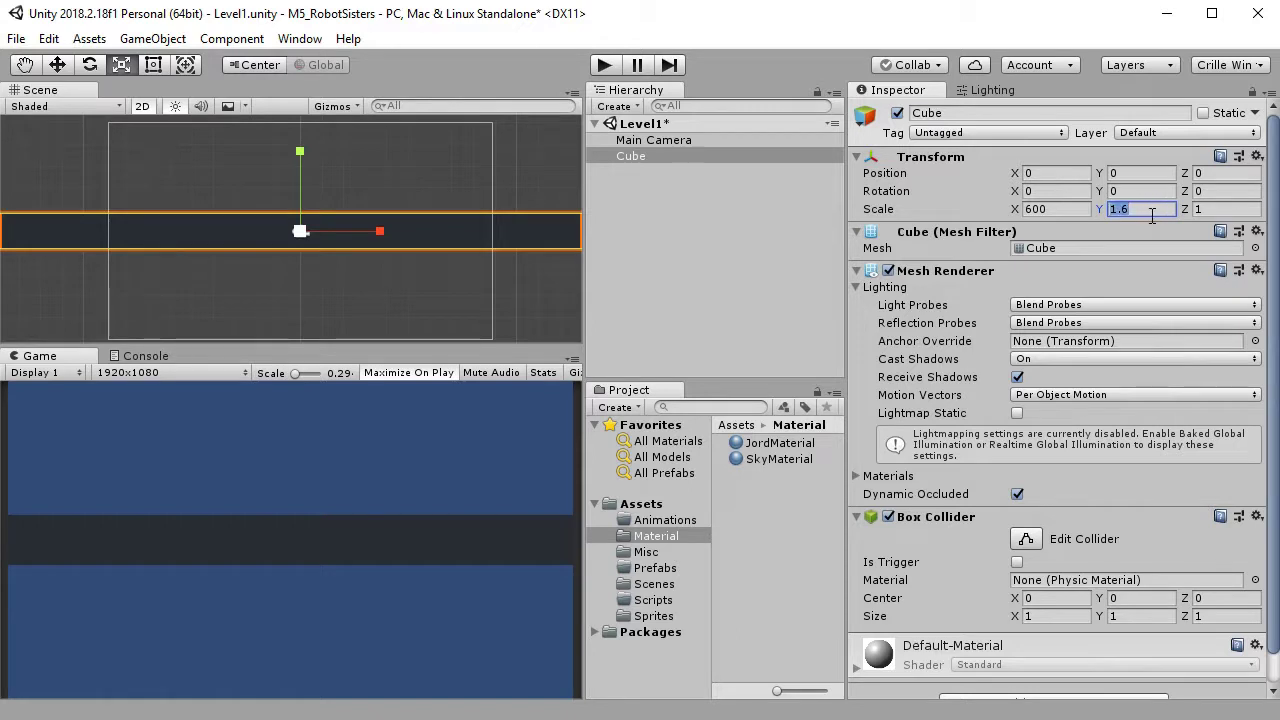
{"action": "type", "text": "5"}
{"action": "key", "text": "Tab"}
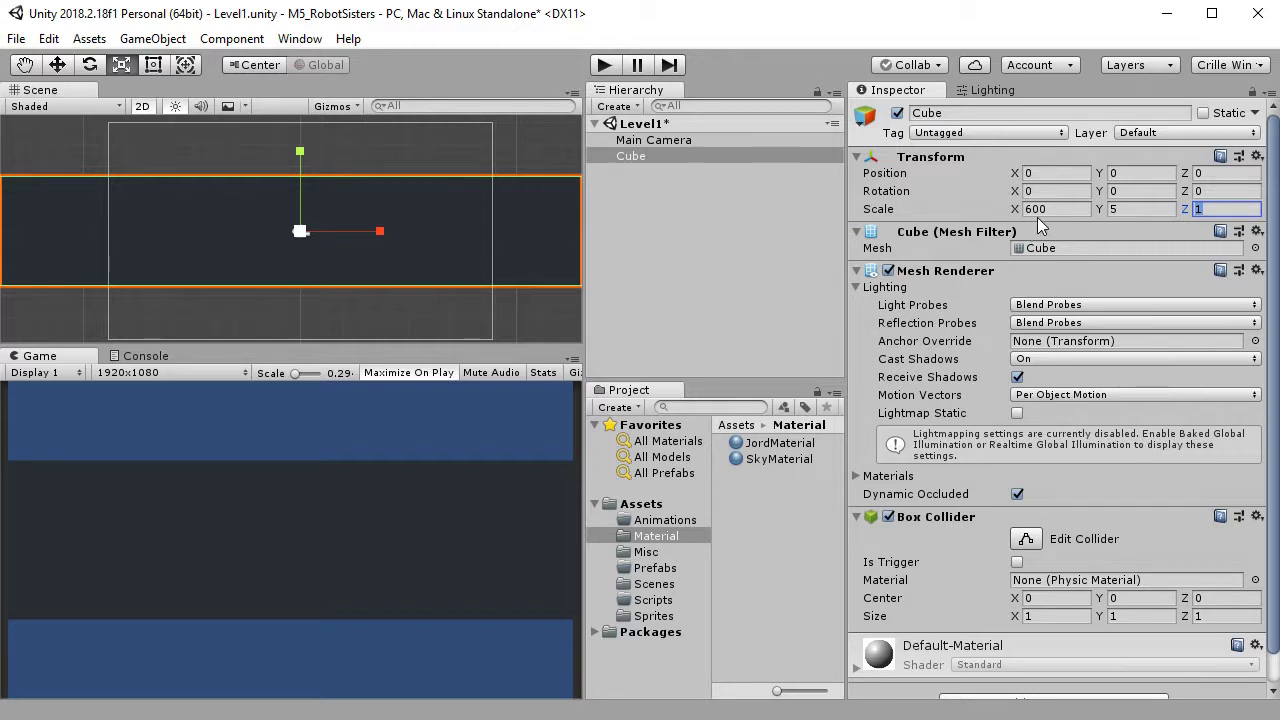
{"action": "scroll", "coordinate": [135, 286], "scroll_direction": "down", "scroll_amount": 3}
{"action": "scroll", "coordinate": [314, 233], "scroll_direction": "down", "scroll_amount": 5}
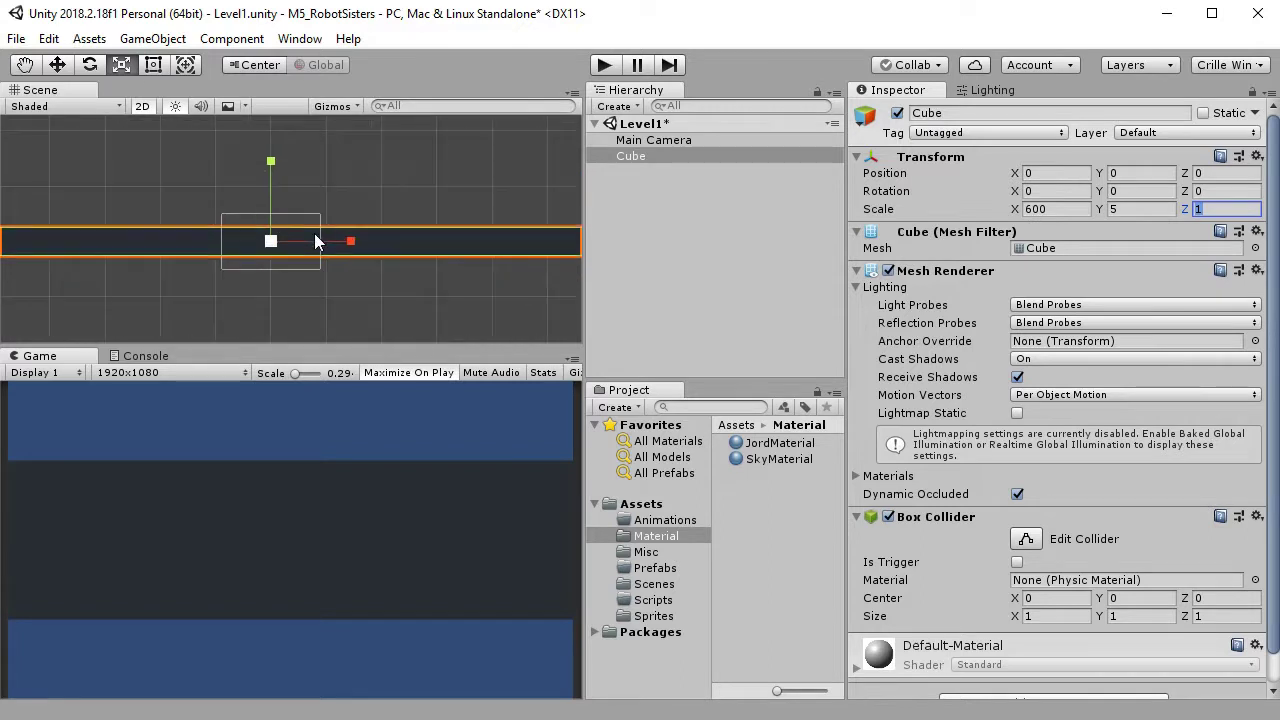
{"action": "scroll", "coordinate": [362, 281], "scroll_direction": "up", "scroll_amount": 2}
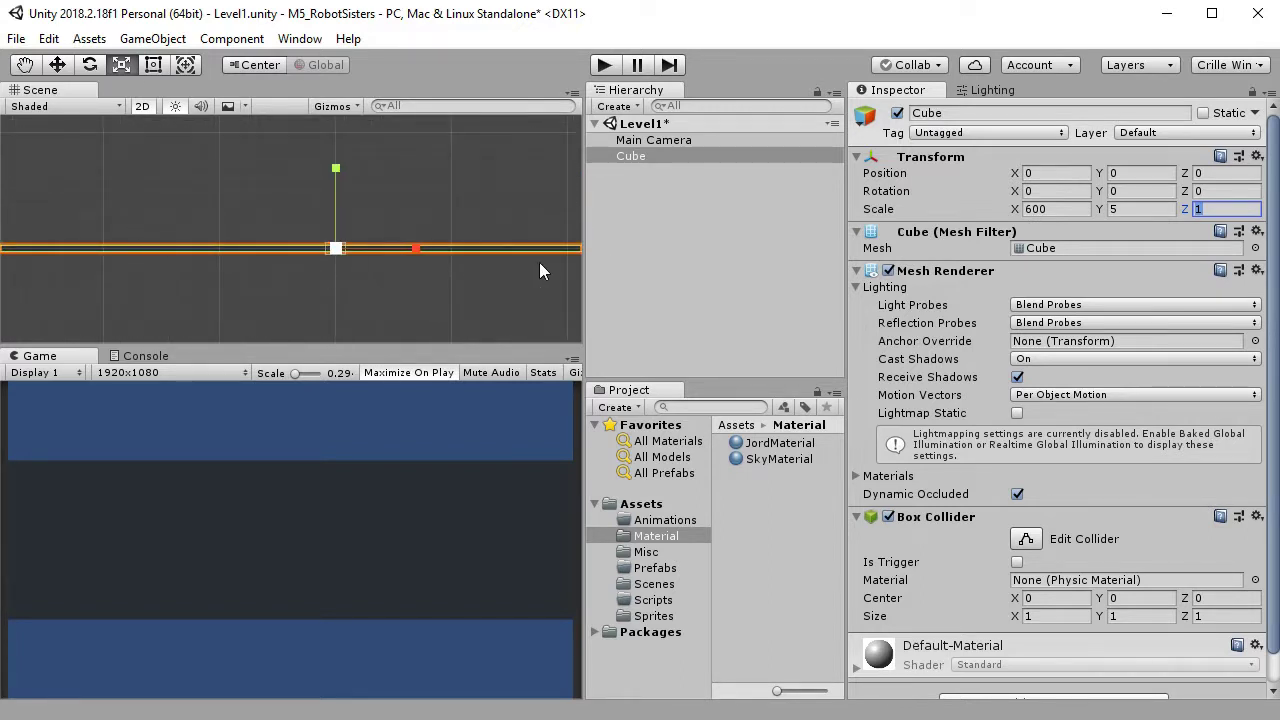
{"action": "scroll", "coordinate": [368, 280], "scroll_direction": "up", "scroll_amount": 2}
{"action": "scroll", "coordinate": [384, 270], "scroll_direction": "up", "scroll_amount": 2}
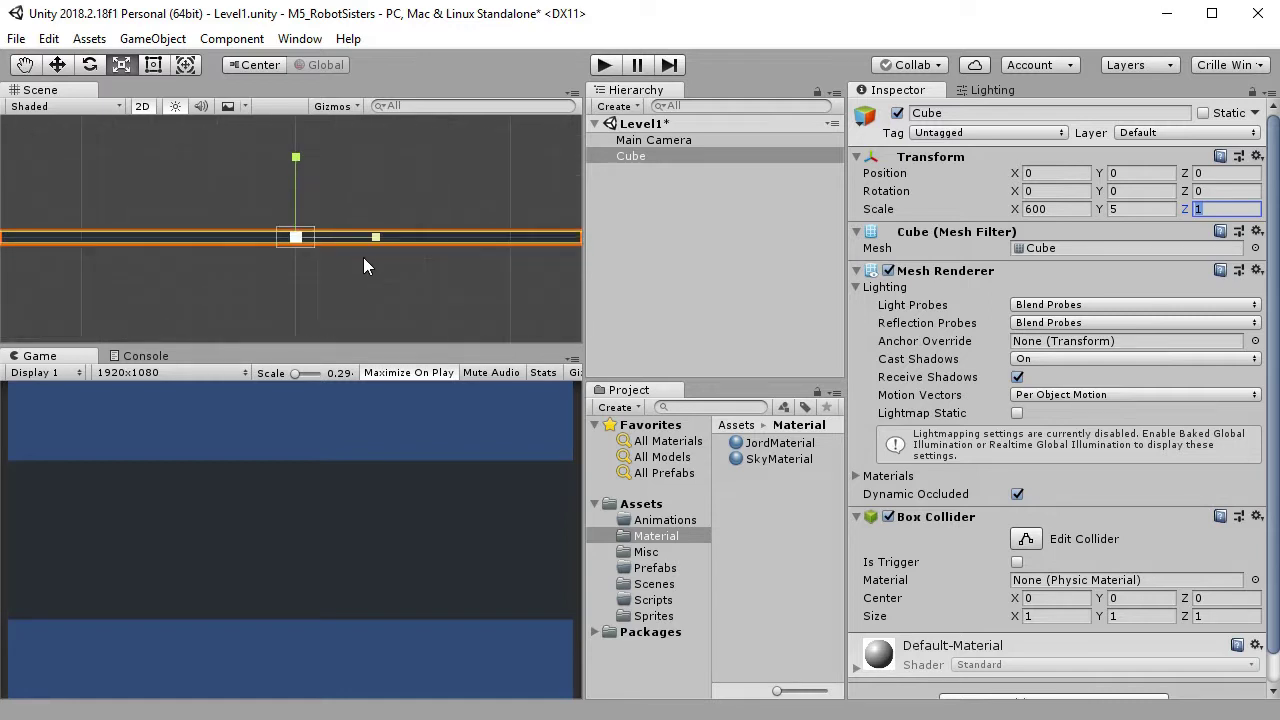
{"action": "scroll", "coordinate": [363, 257], "scroll_direction": "up", "scroll_amount": 3}
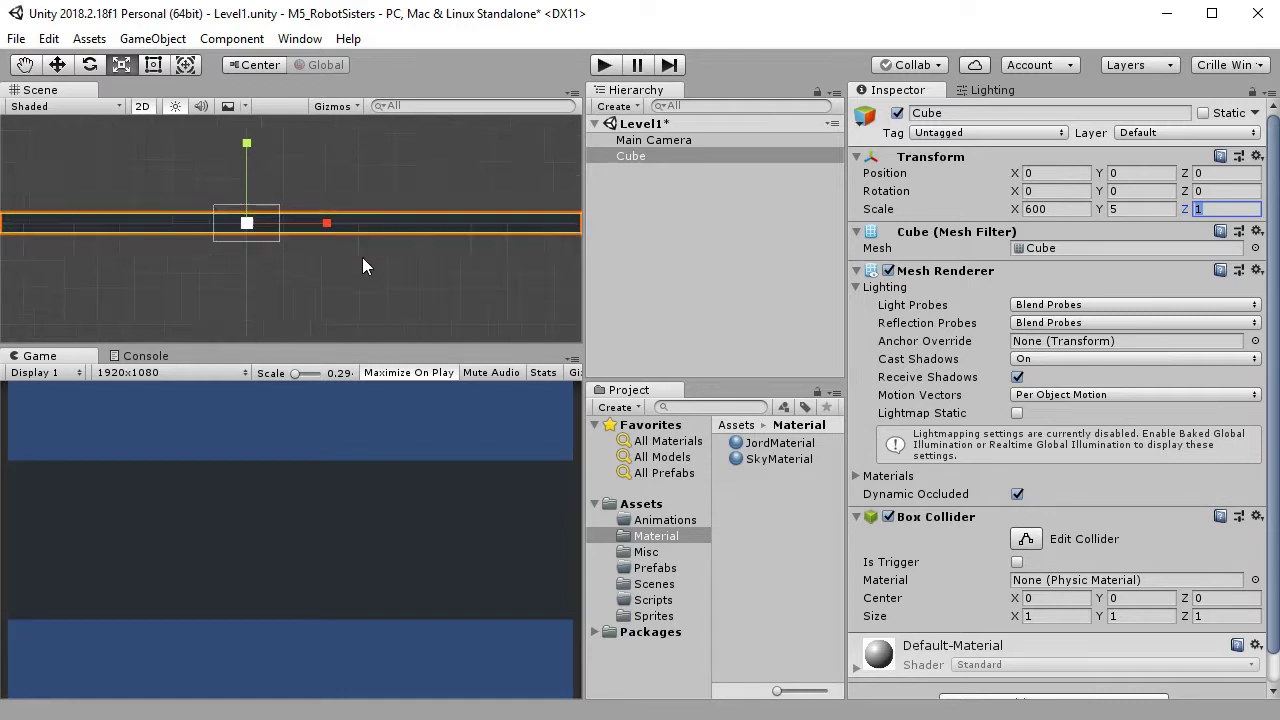
Rename the stretched cube in the scene hierarchy as Marken.
{"action": "left_click", "coordinate": [673, 156]}
{"action": "type", "text": "MA"}
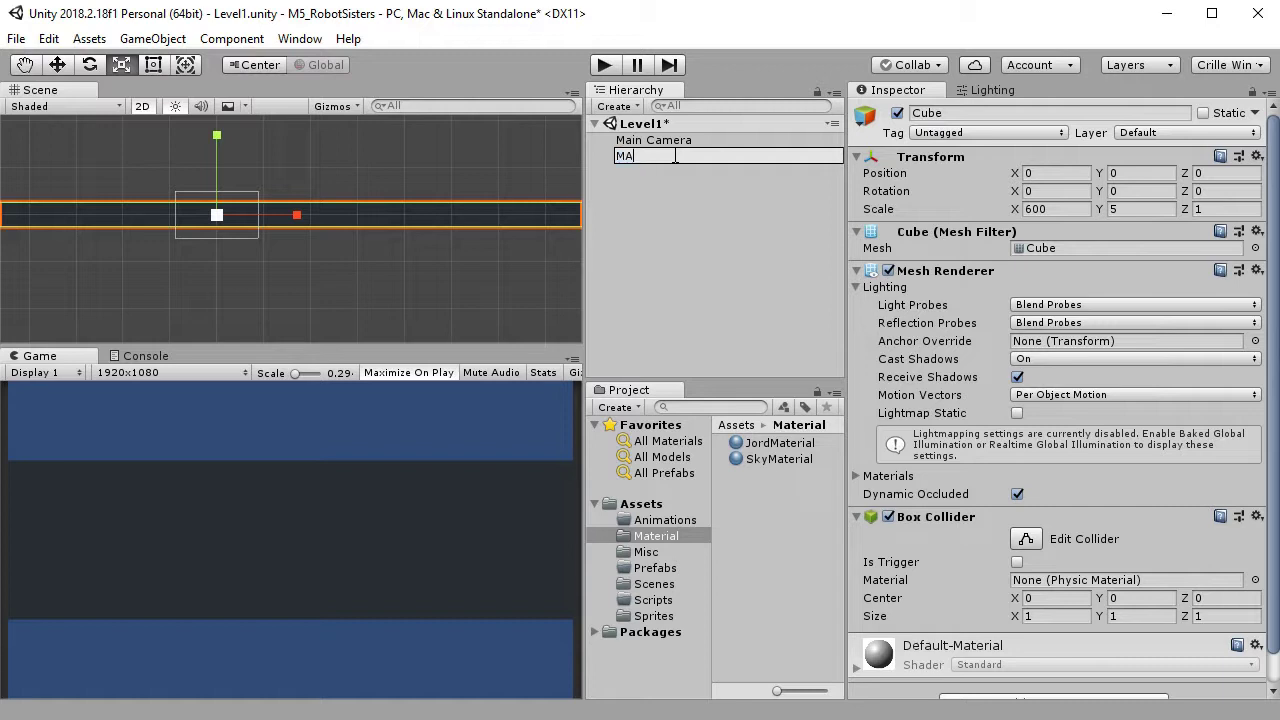
{"action": "type", "text": "rken"}
{"action": "key", "text": "Left"}
{"action": "key", "text": "Left"}
{"action": "key", "text": "Left"}
{"action": "key", "text": "Left"}
{"action": "key", "text": "BackSpace"}
{"action": "type", "text": "a"}
{"action": "key", "text": "Return"}
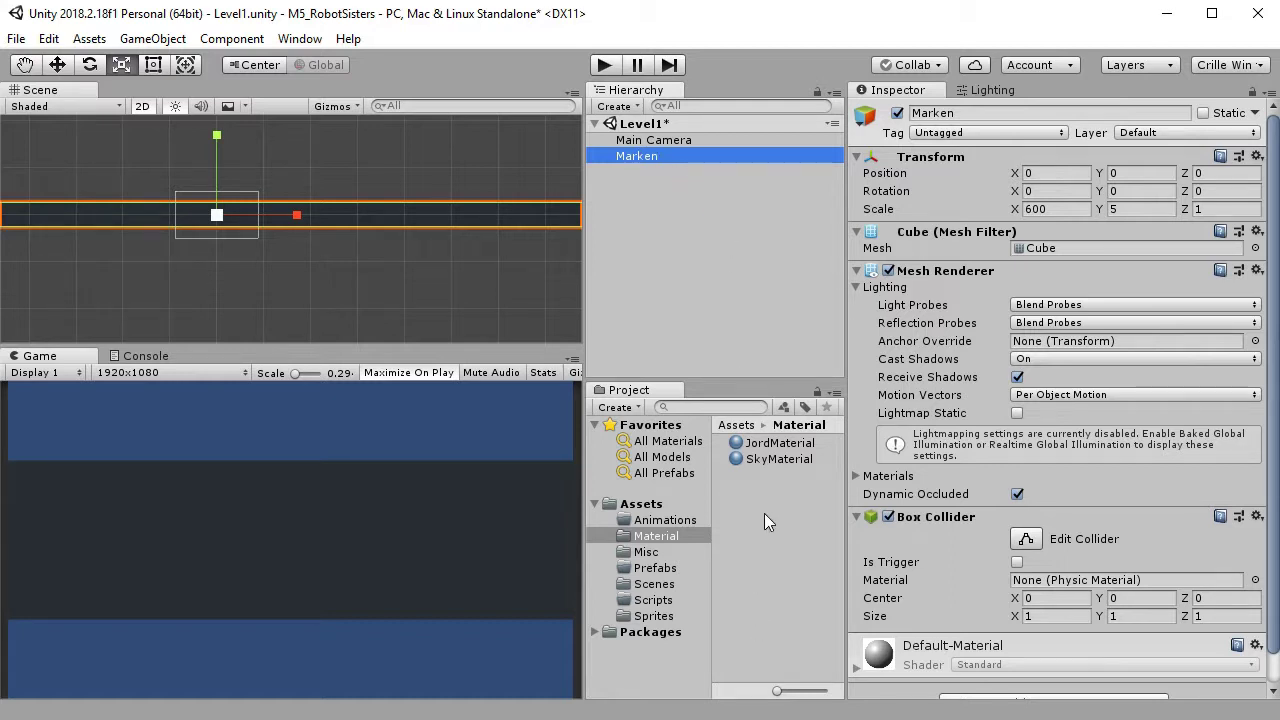
Apply JordMaterial to the Marken cube in the scene and clear the selection.
{"action": "left_click", "coordinate": [785, 444]}
{"action": "left_click_drag", "start_coordinate": [785, 444], "coordinate": [402, 216]}
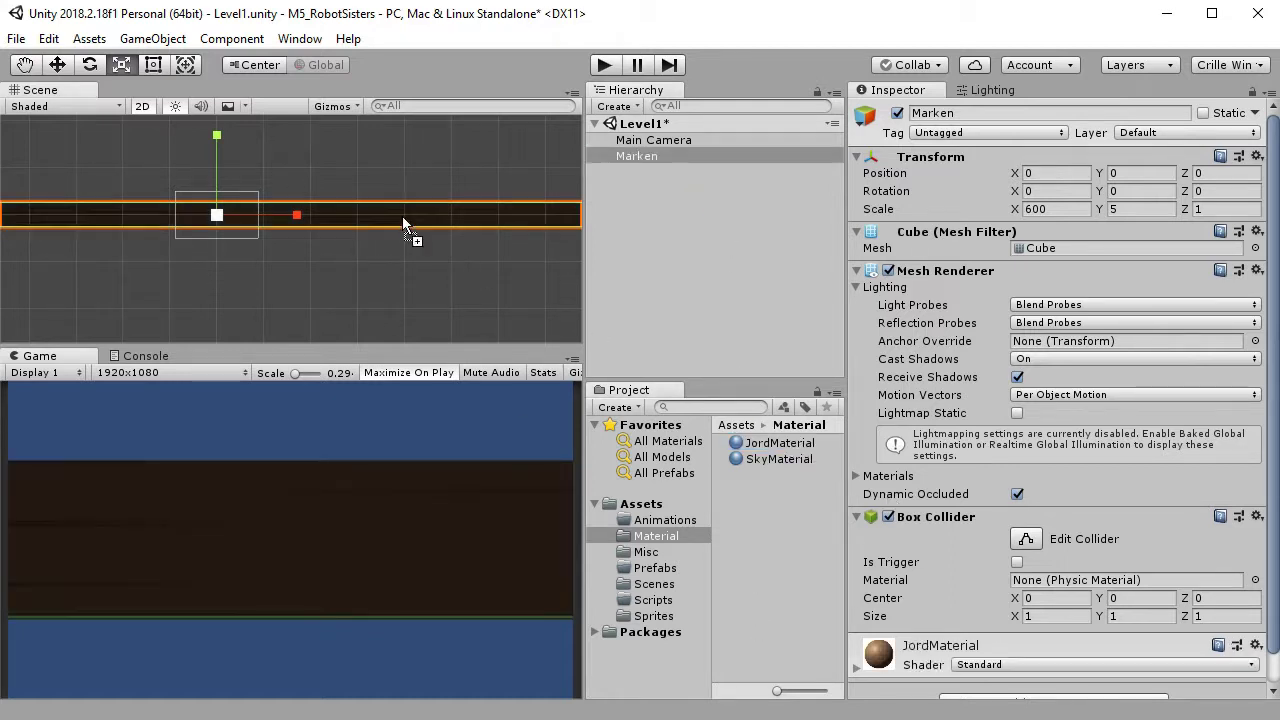
{"action": "left_click", "coordinate": [676, 229]}
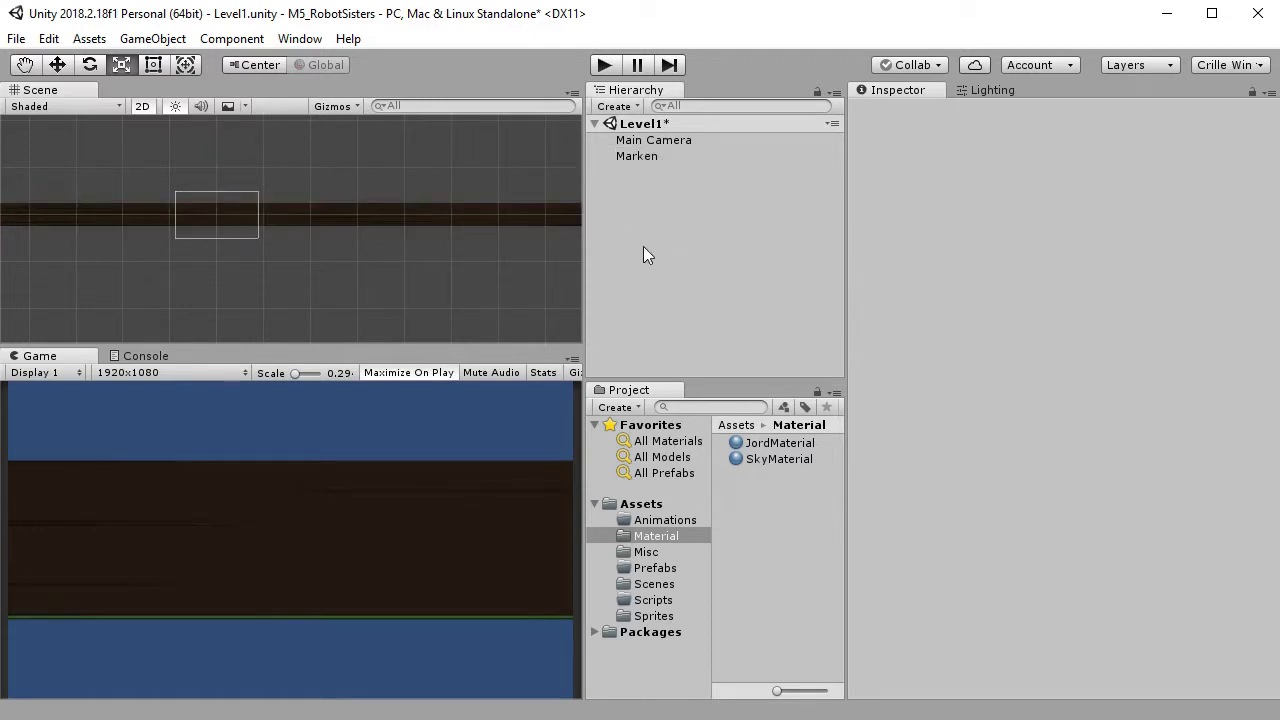
Add a directional light to the Level1 scene and place it above Marken in the object order.
{"action": "left_click", "coordinate": [622, 106]}
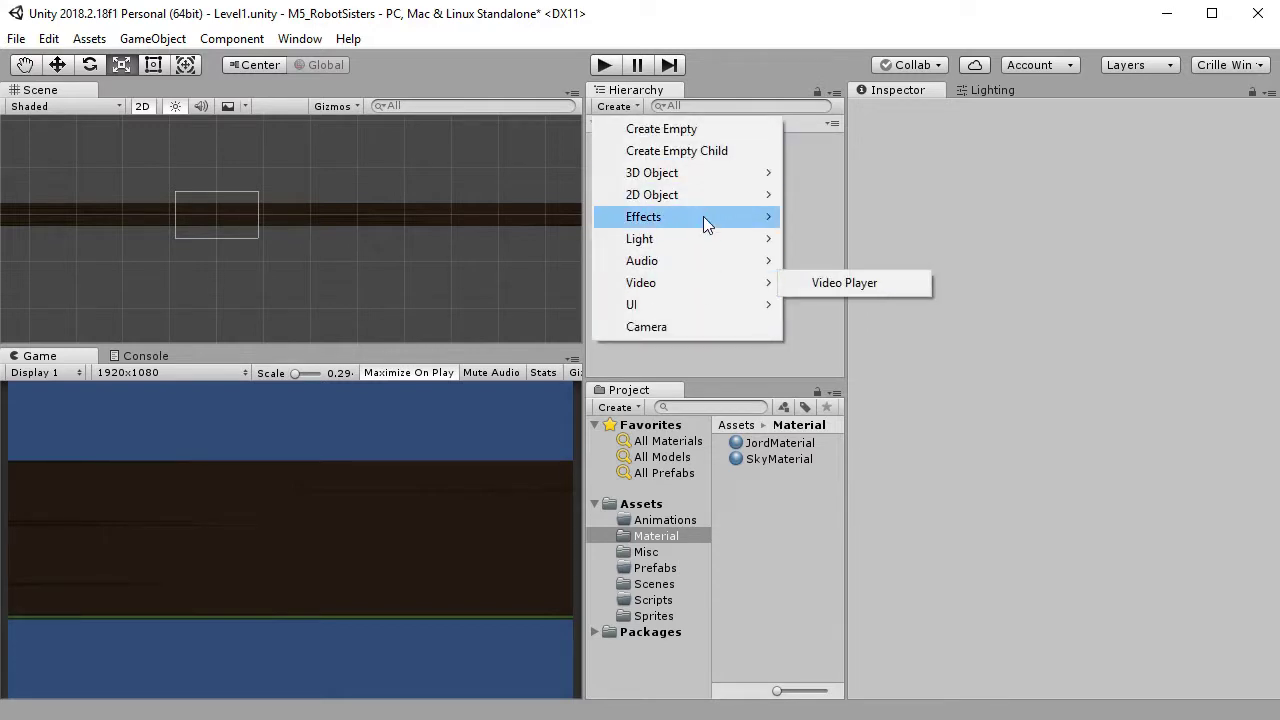
{"action": "mouse_move", "coordinate": [705, 250]}
{"action": "left_click", "coordinate": [909, 245]}
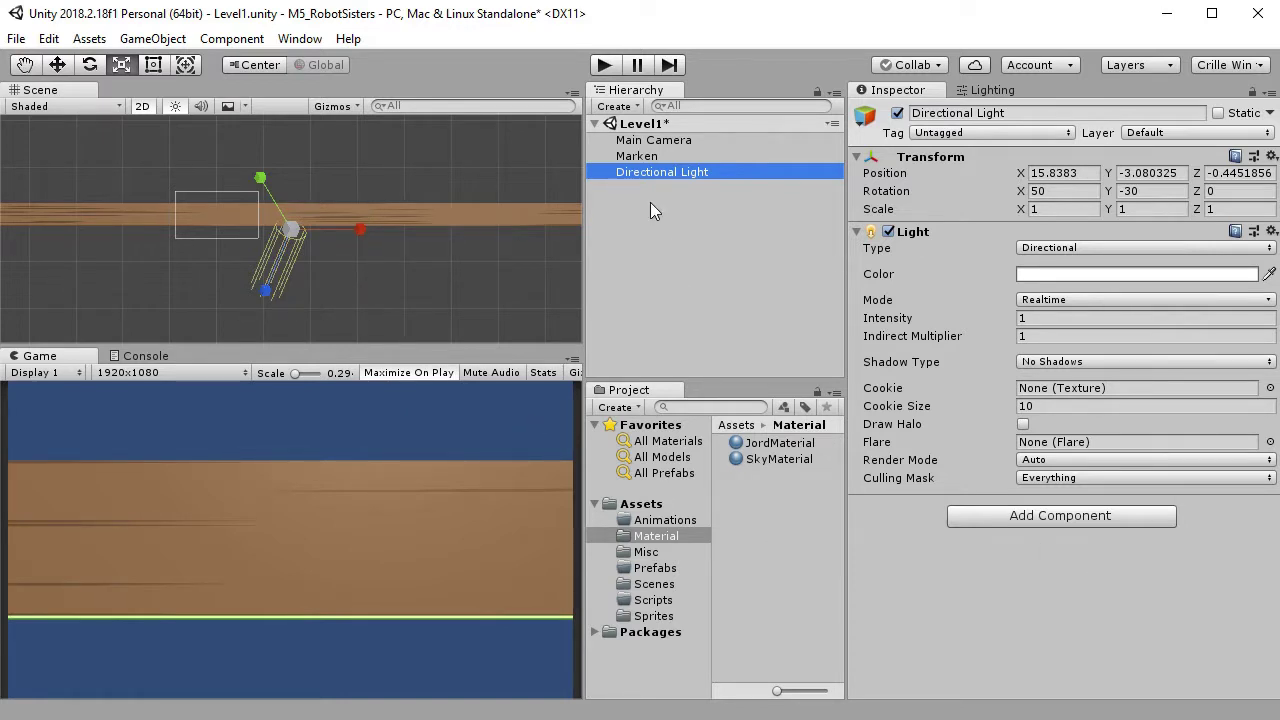
{"action": "left_click_drag", "start_coordinate": [660, 171], "coordinate": [666, 155]}
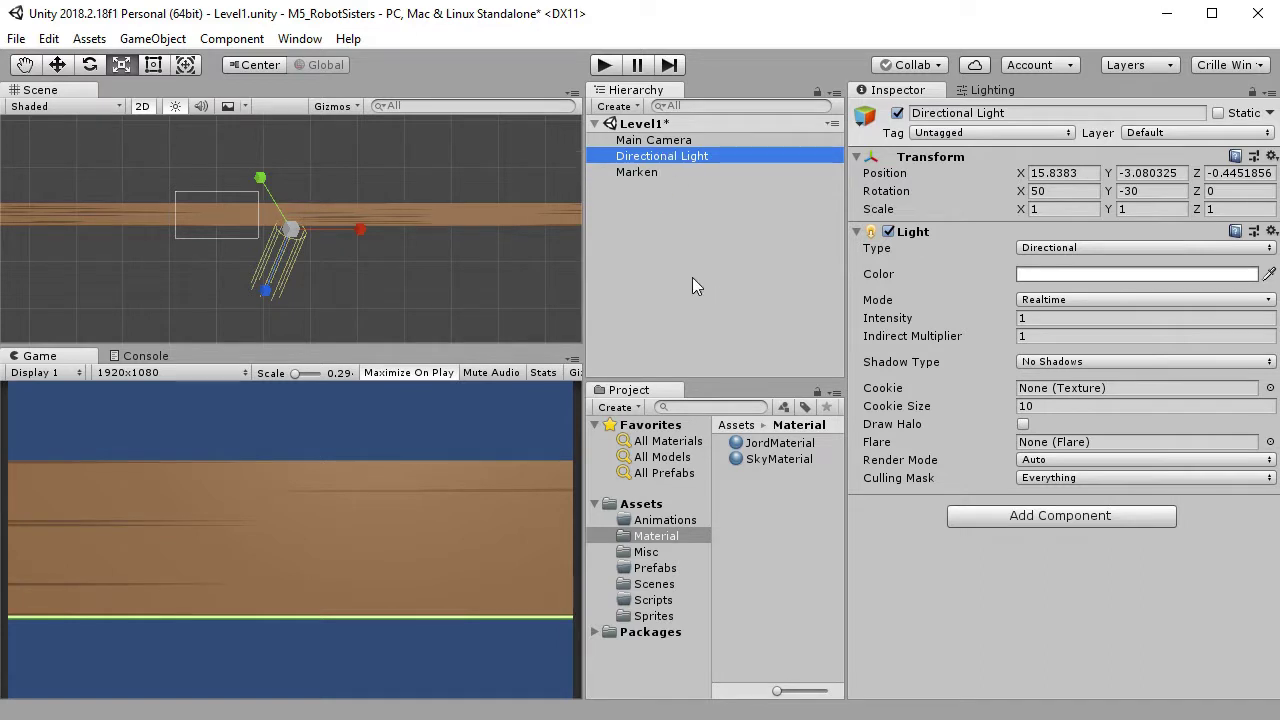
Expand JordMaterial on the Marken object and raise its secondary maps X tiling to about 50.46.
{"action": "left_click", "coordinate": [650, 173]}
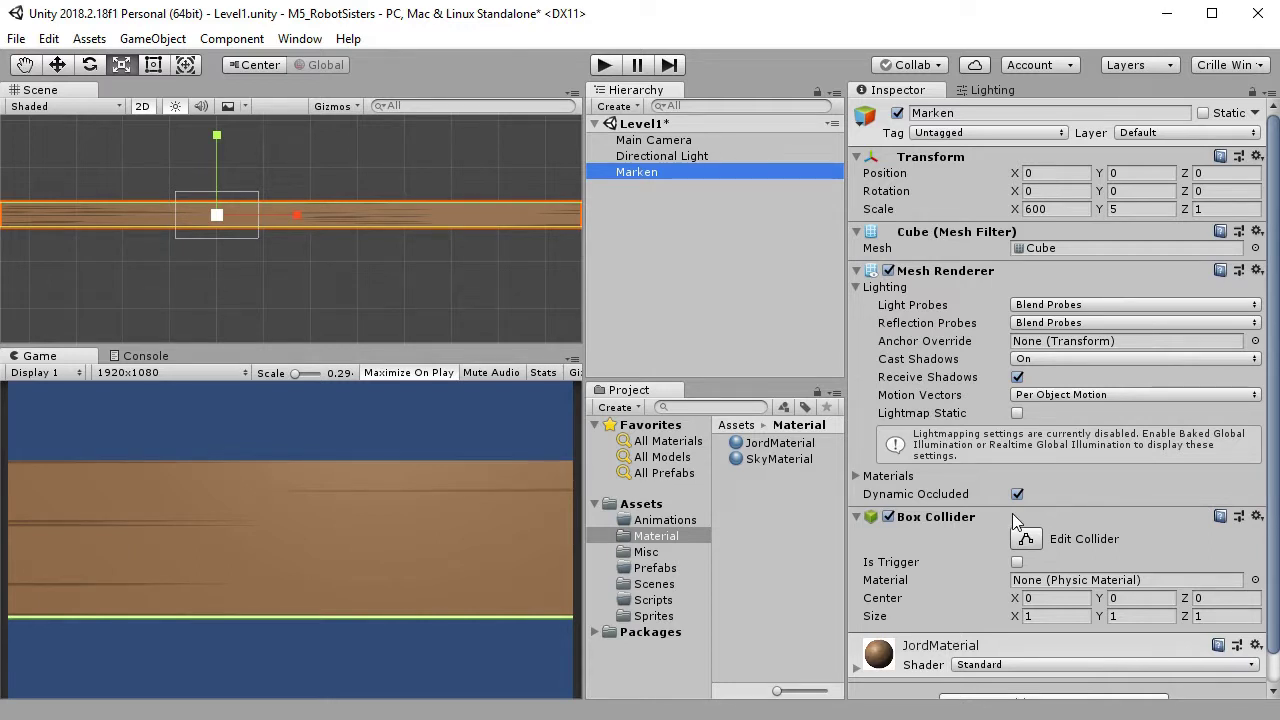
{"action": "scroll", "coordinate": [1012, 513], "scroll_direction": "down", "scroll_amount": 1}
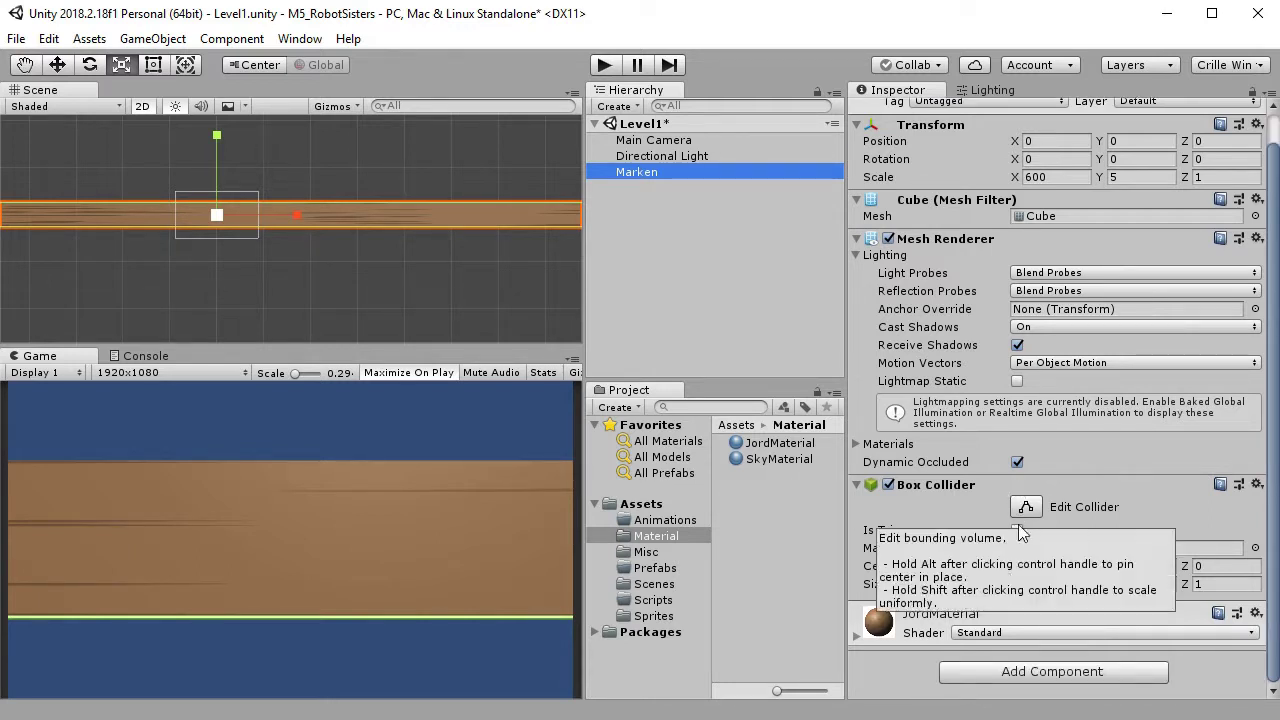
{"action": "left_click", "coordinate": [857, 636]}
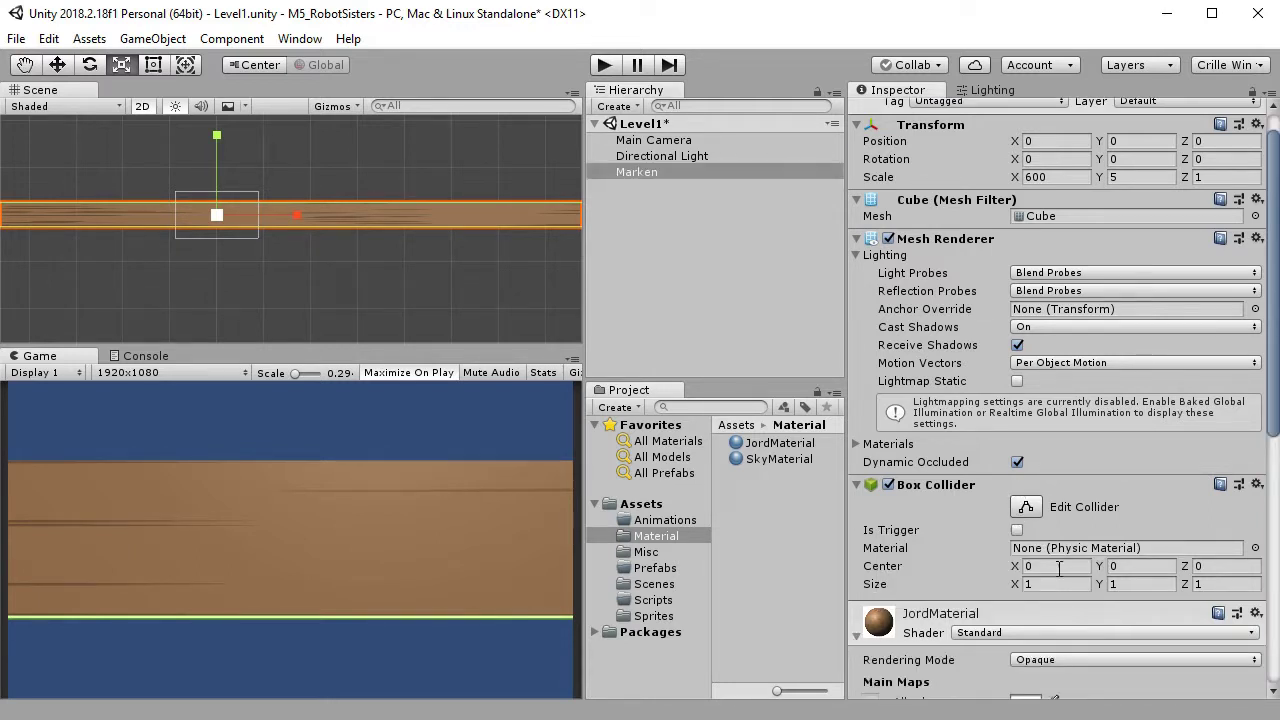
{"action": "scroll", "coordinate": [1067, 555], "scroll_direction": "down", "scroll_amount": 5}
{"action": "scroll", "coordinate": [1066, 554], "scroll_direction": "down", "scroll_amount": 4}
{"action": "scroll", "coordinate": [1058, 520], "scroll_direction": "down", "scroll_amount": 2}
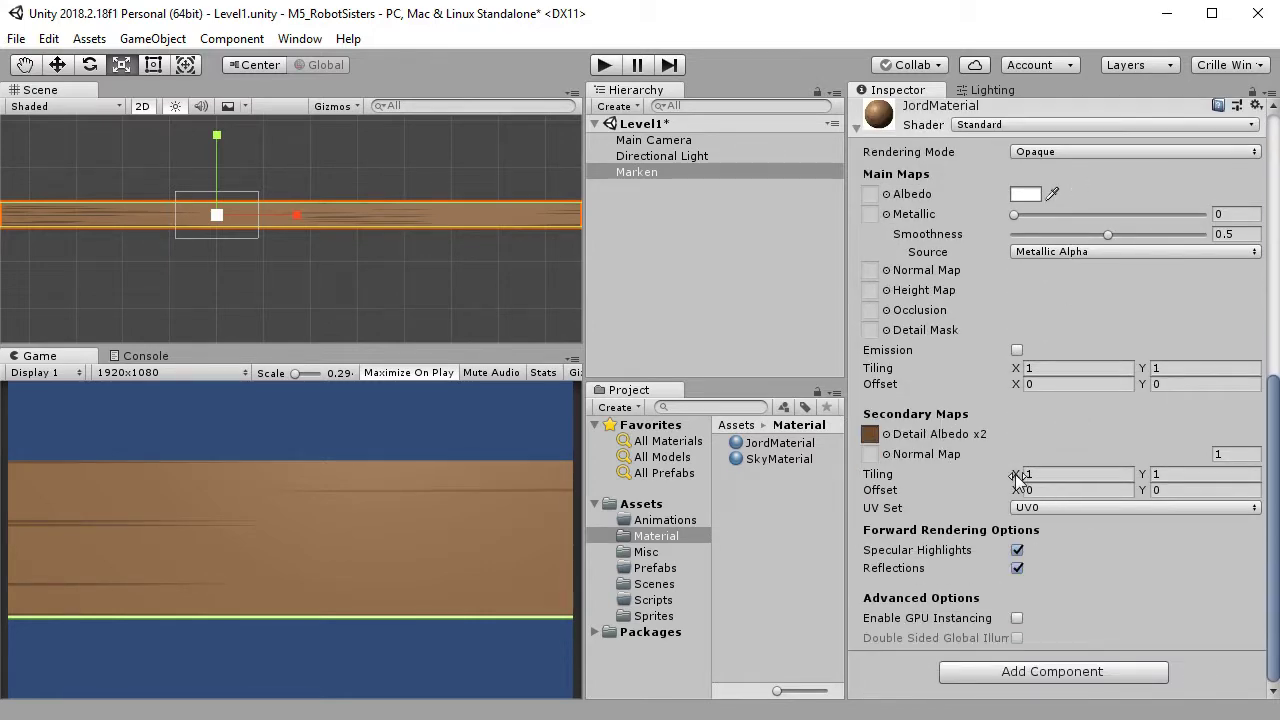
{"action": "left_click_drag", "start_coordinate": [1017, 477], "coordinate": [30, 436]}
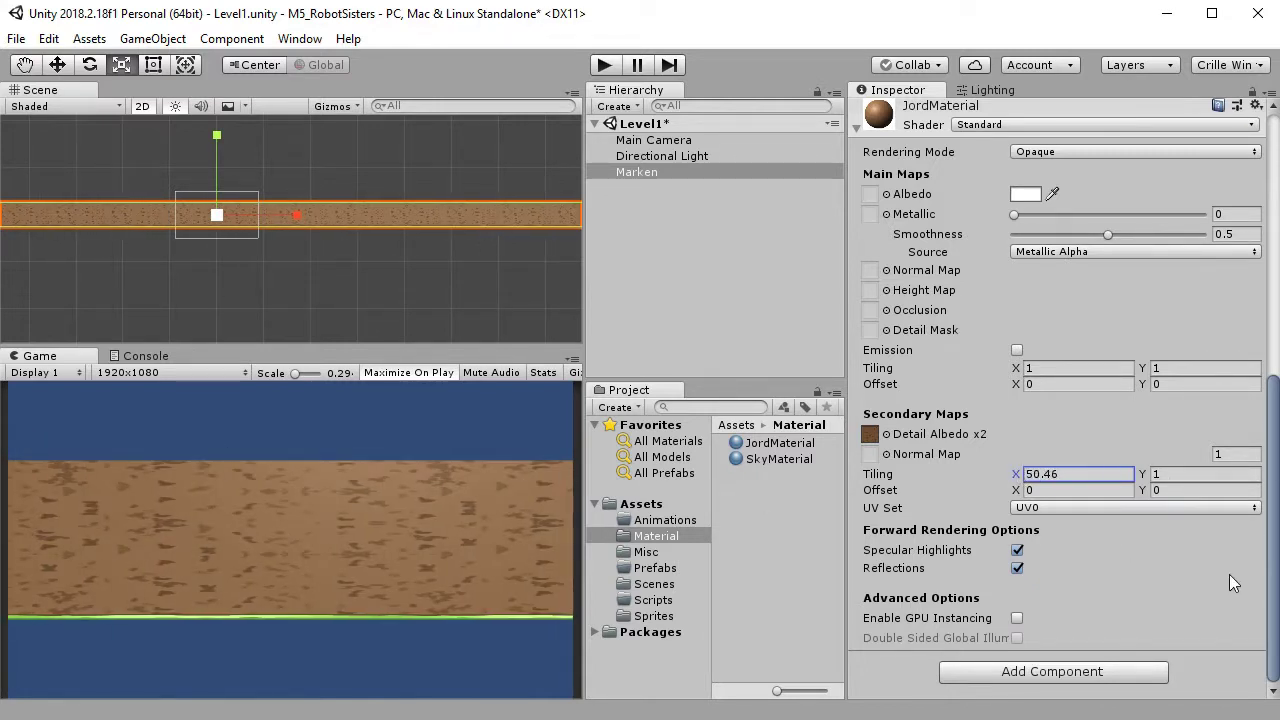
Inspect the JordMaterial preview and check the pixel dimensions of the Jordblock sprite.
{"action": "left_click", "coordinate": [785, 444]}
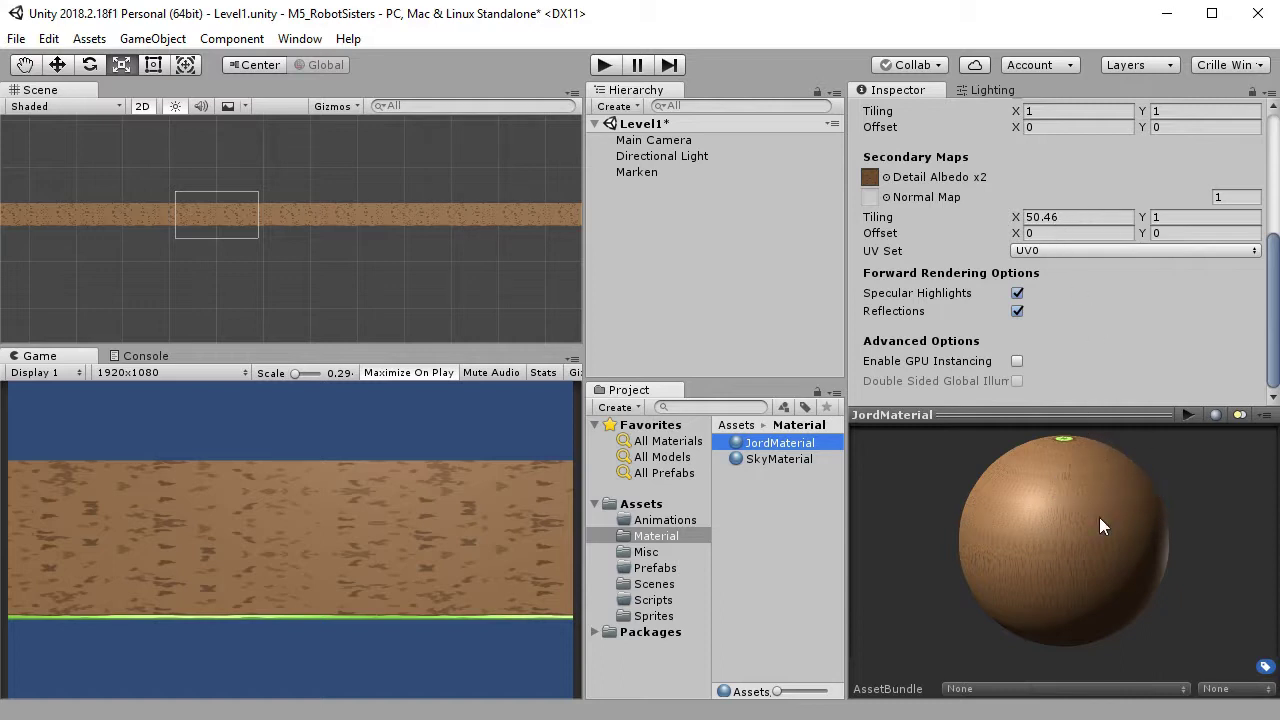
{"action": "left_click", "coordinate": [1066, 588]}
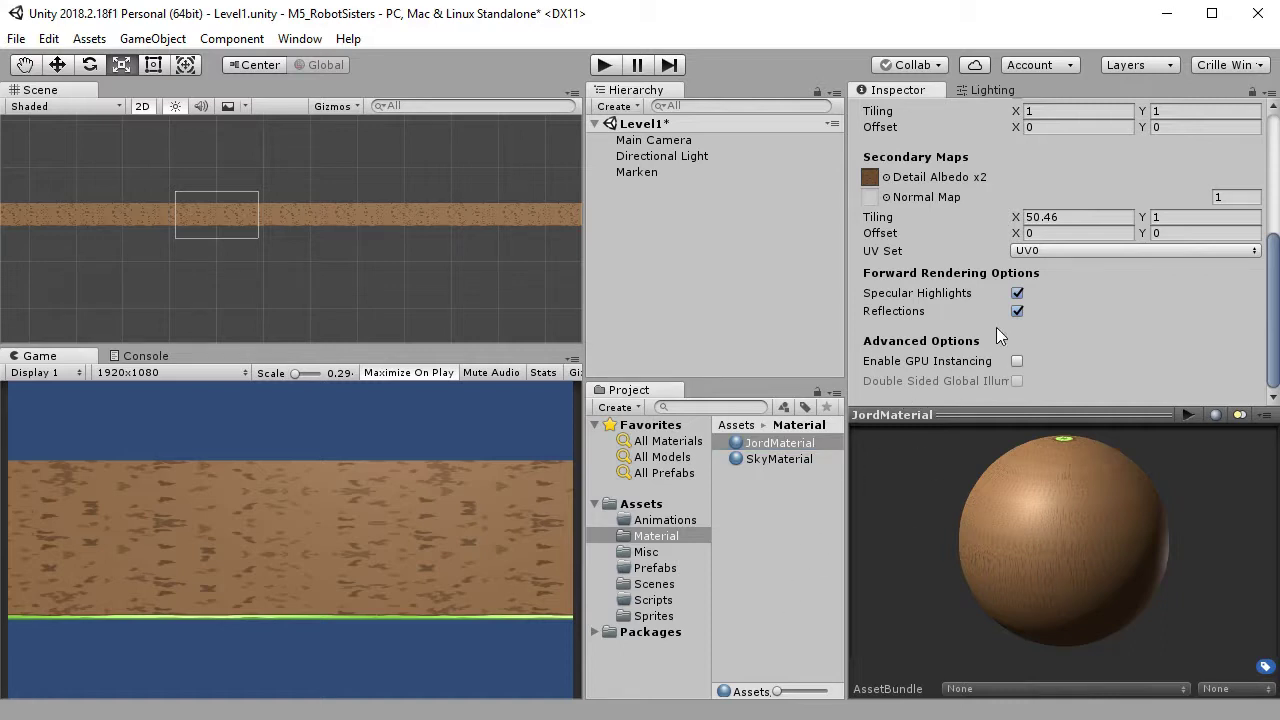
{"action": "left_click", "coordinate": [655, 616]}
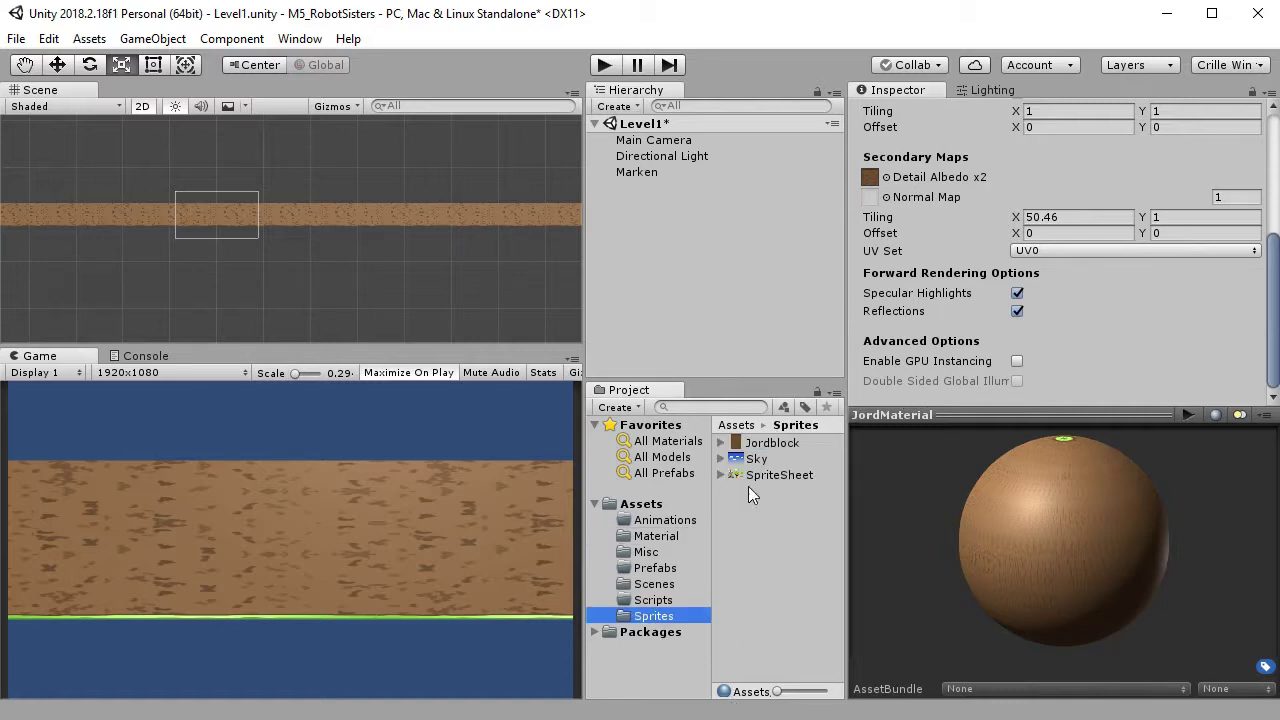
{"action": "left_click", "coordinate": [765, 444]}
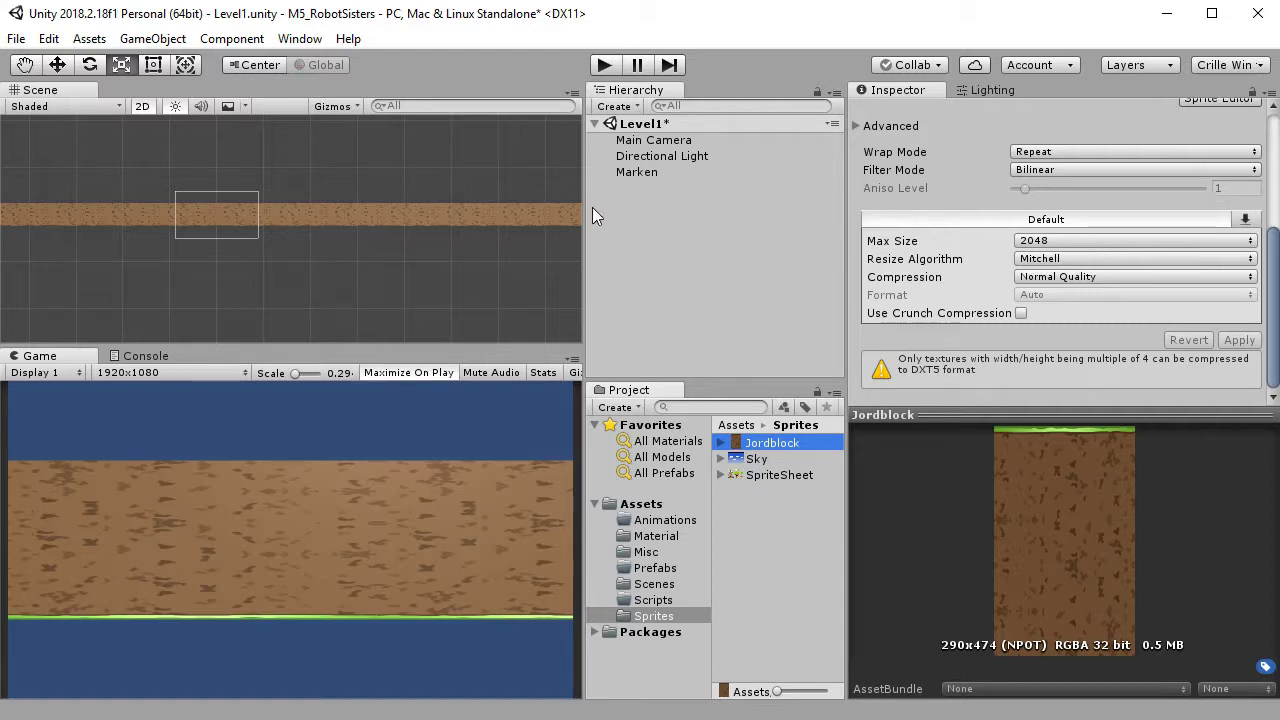
Set the secondary maps X tiling of Marken's JordMaterial to 290.
{"action": "left_click", "coordinate": [663, 172]}
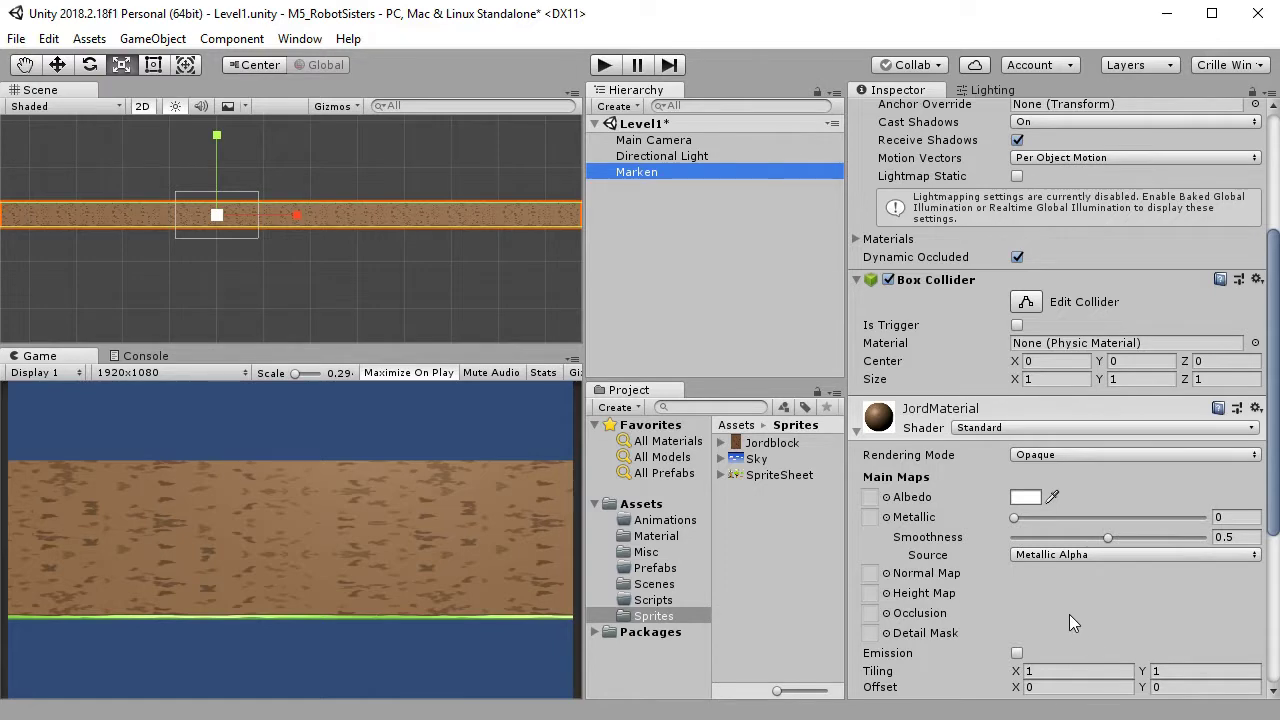
{"action": "scroll", "coordinate": [1072, 613], "scroll_direction": "down", "scroll_amount": 5}
{"action": "left_click", "coordinate": [1077, 474]}
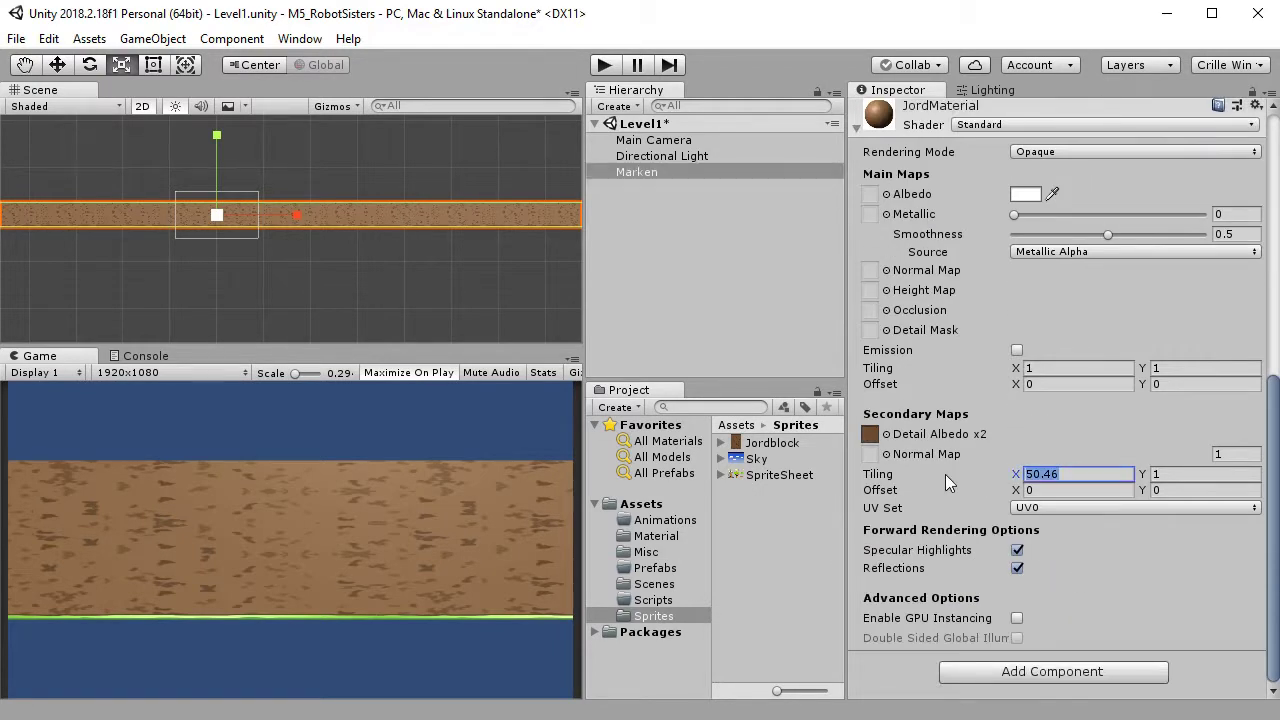
{"action": "type", "text": "290"}
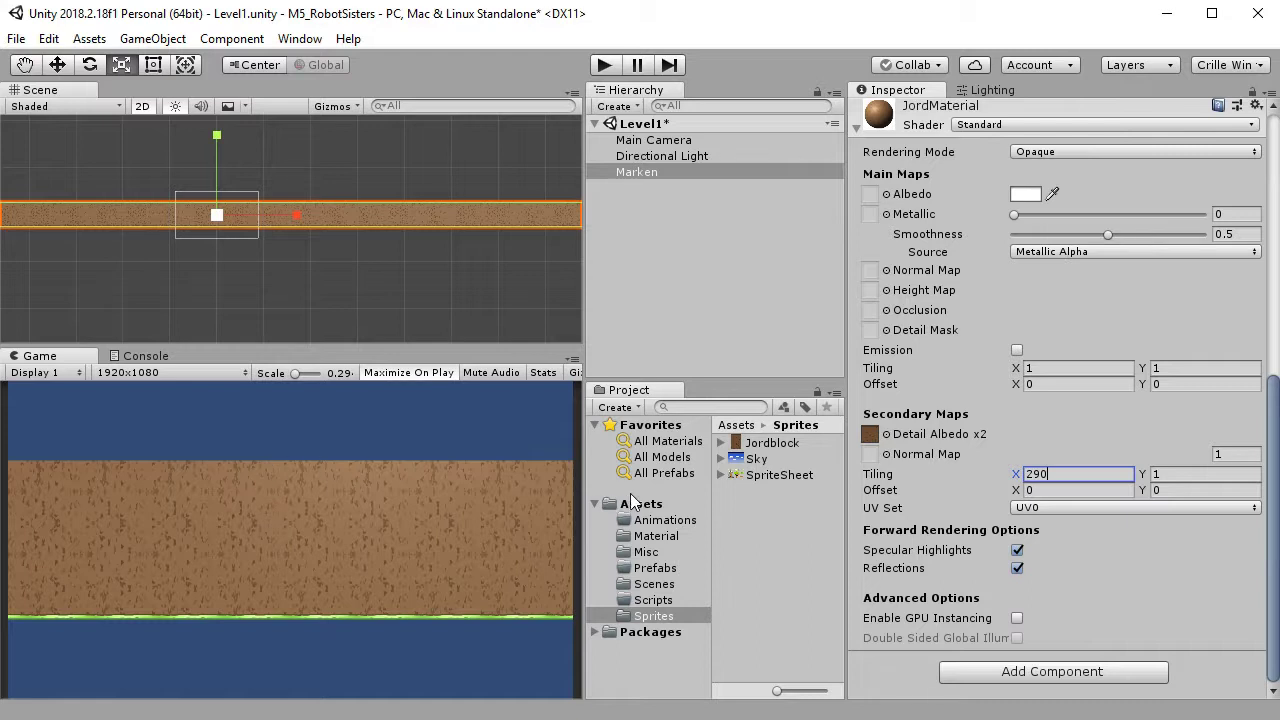
{"action": "key", "text": "Tab"}
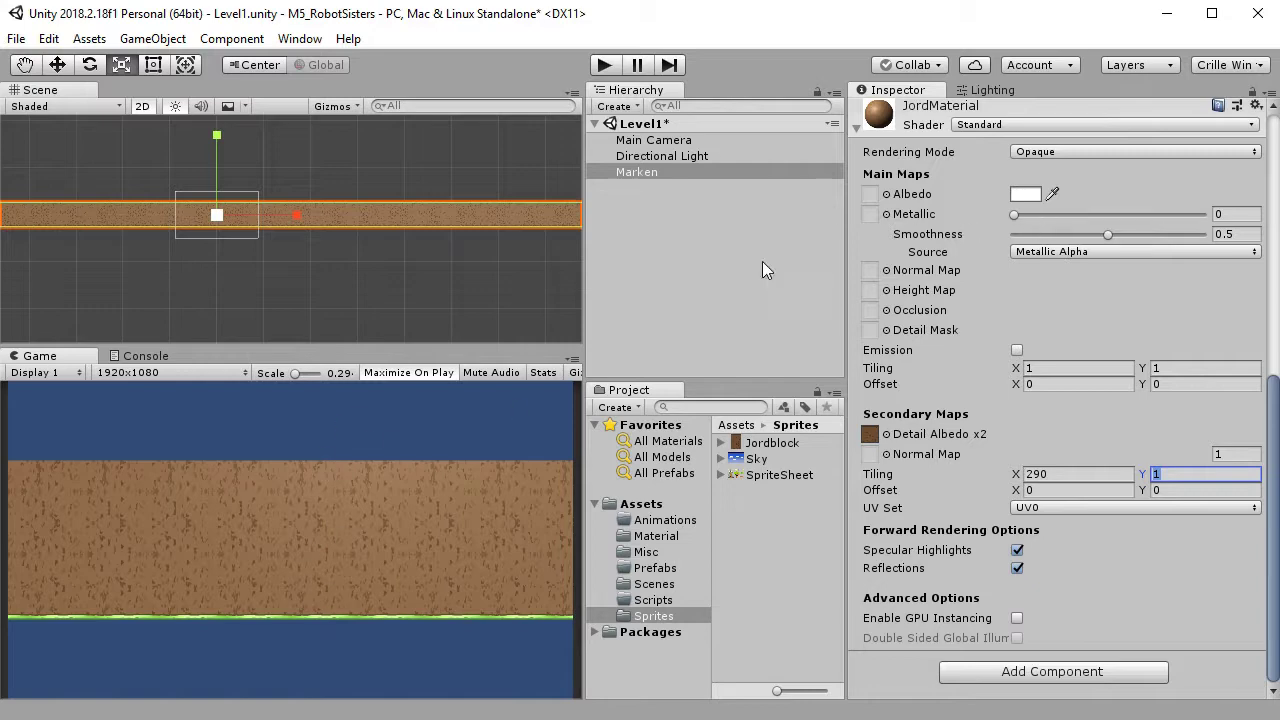
Rotate Marken 180 degrees around its Y axis to flip the ground texture.
{"action": "left_click", "coordinate": [672, 174]}
{"action": "scroll", "coordinate": [1147, 235], "scroll_direction": "up", "scroll_amount": 9}
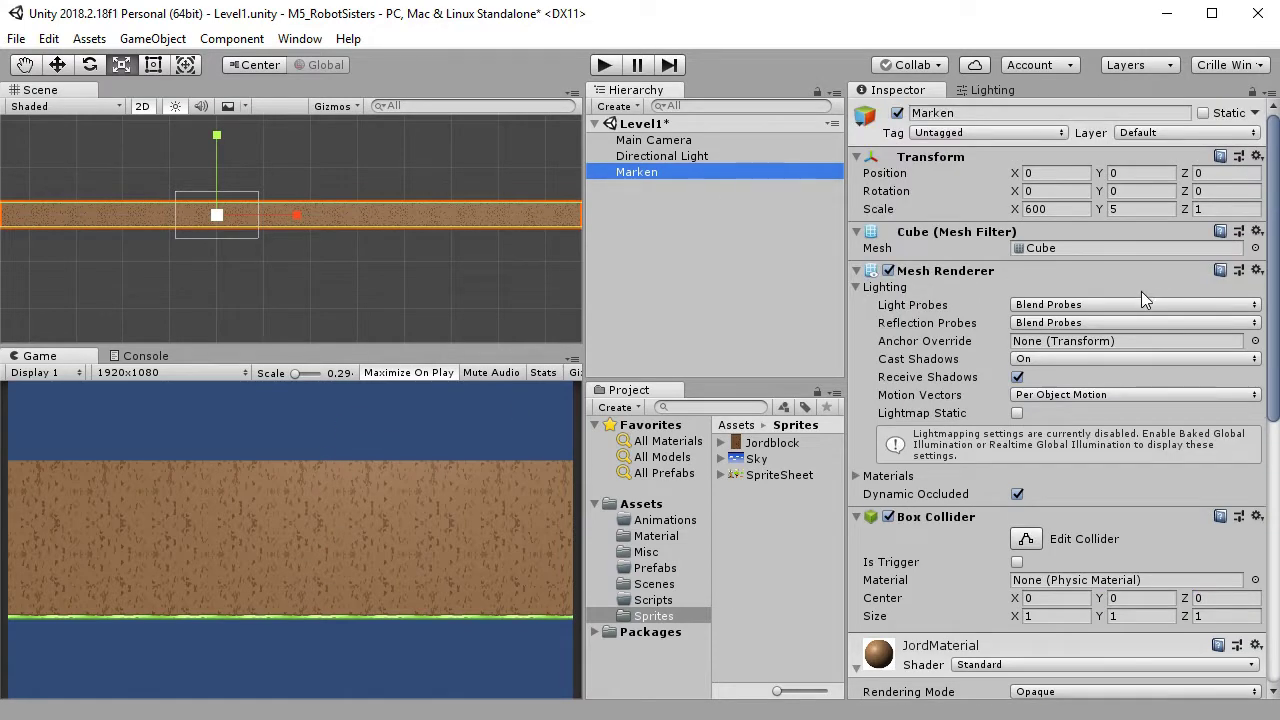
{"action": "left_click", "coordinate": [1108, 191]}
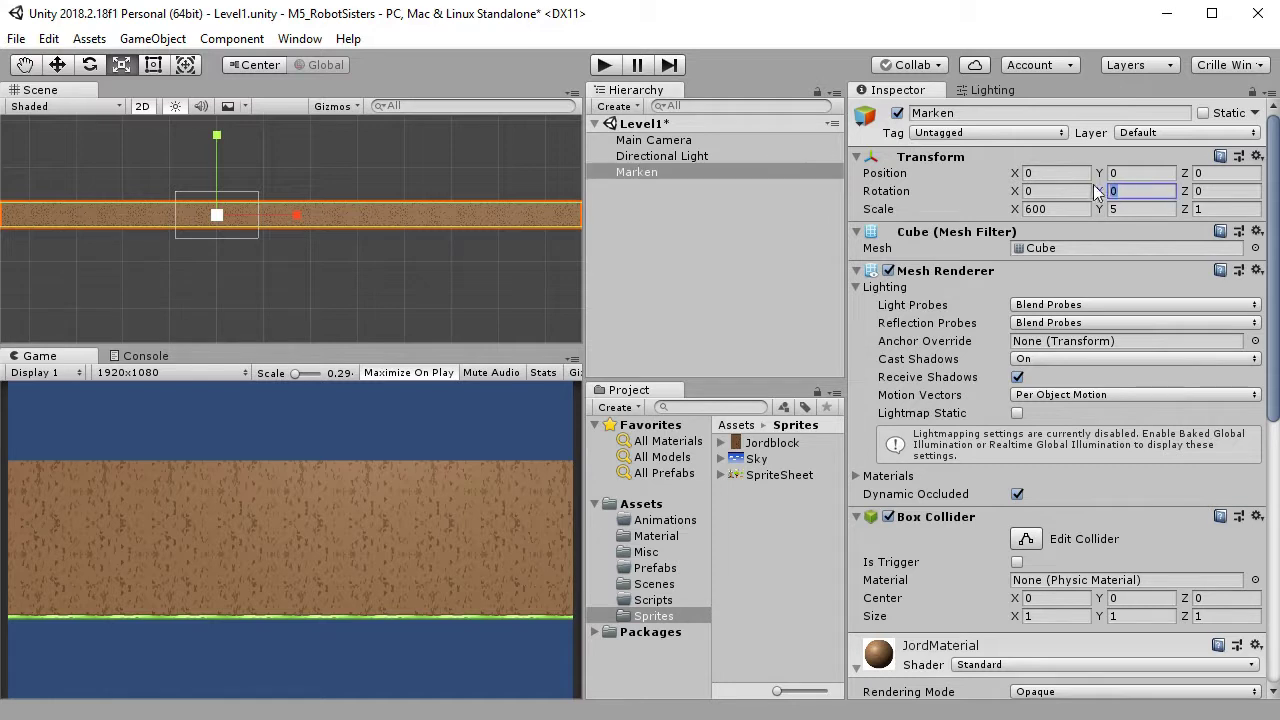
{"action": "type", "text": "180"}
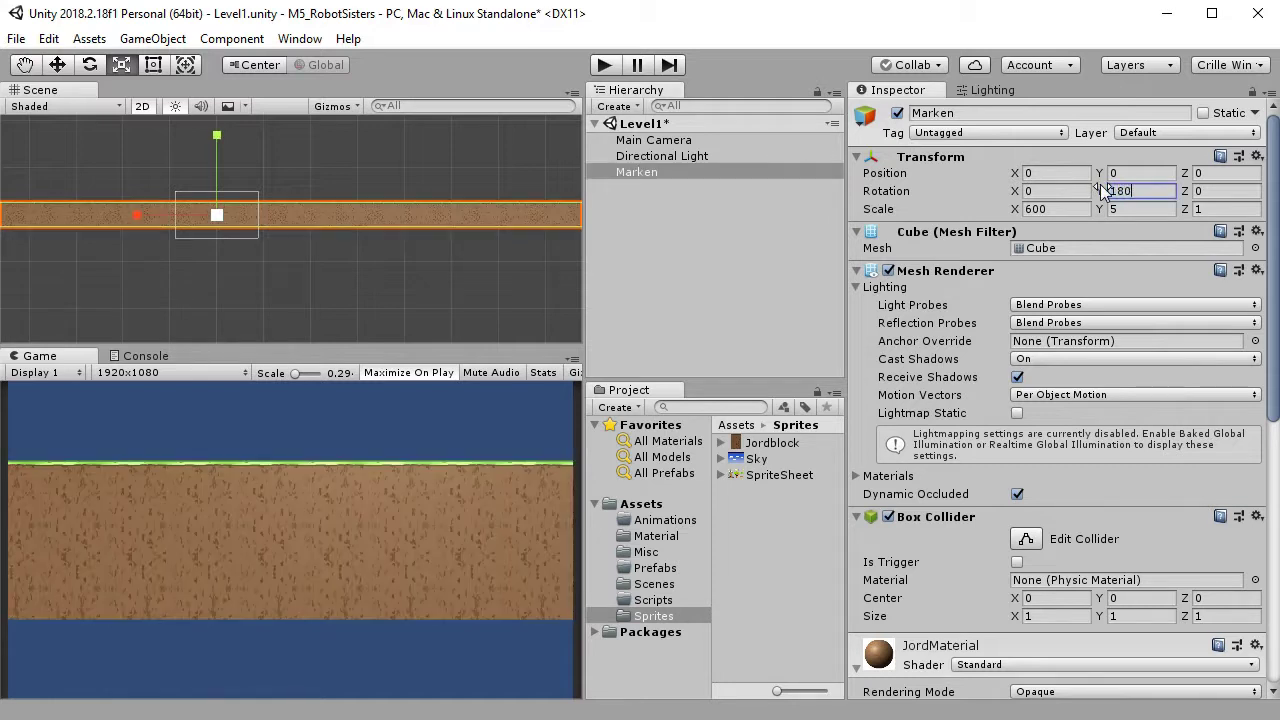
{"action": "key", "text": "Tab"}
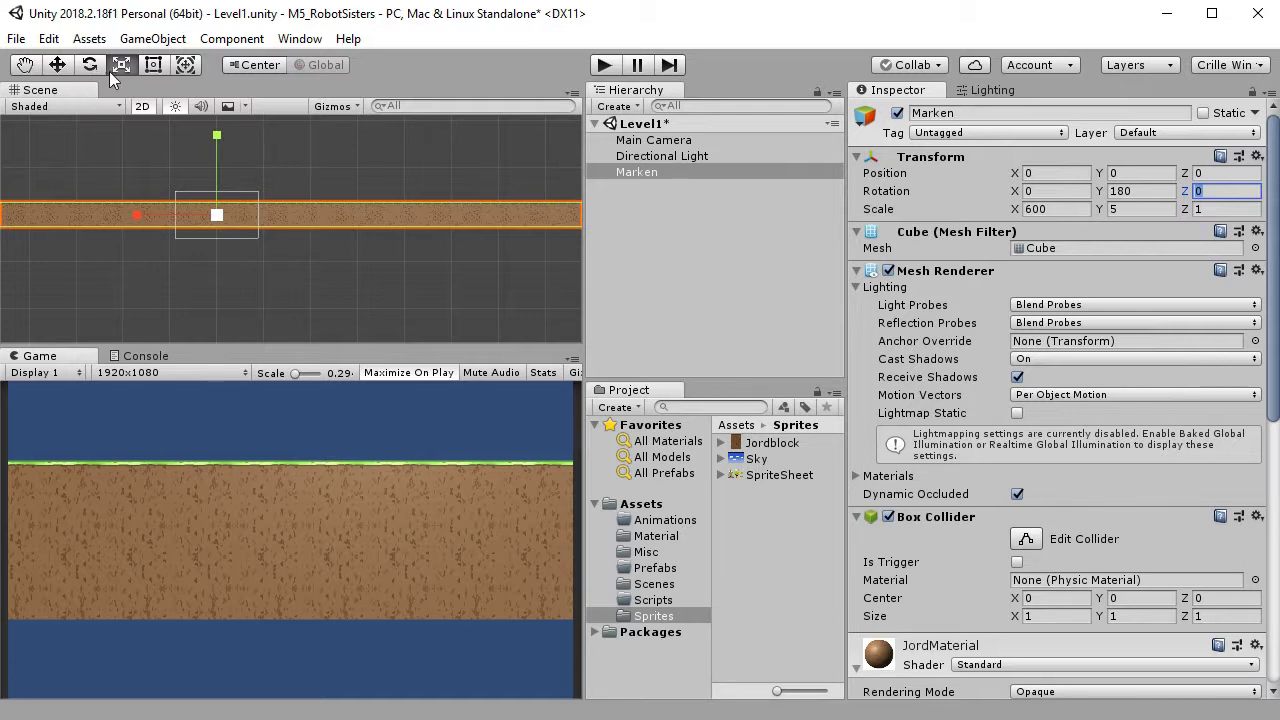
Move Marken below the camera centre to about Y -6.7 and along the level to about X 281.8.
{"action": "left_click", "coordinate": [57, 64]}
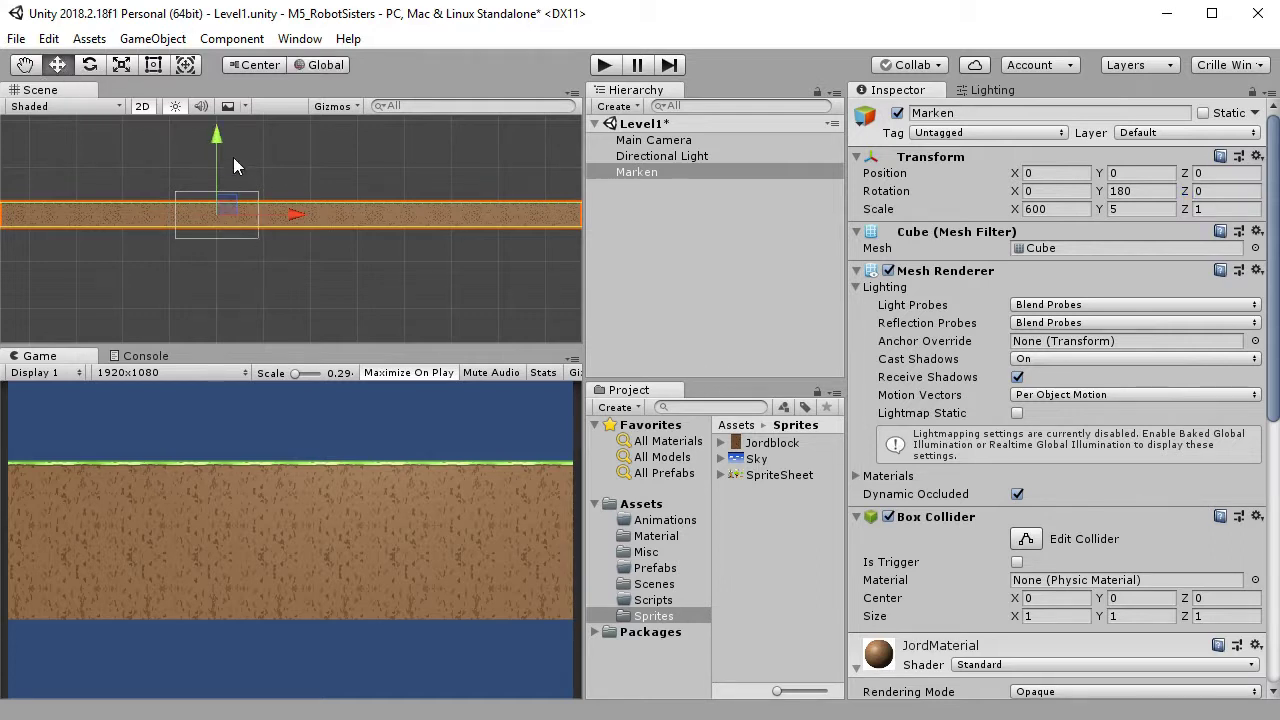
{"action": "left_click_drag", "start_coordinate": [216, 136], "coordinate": [235, 161]}
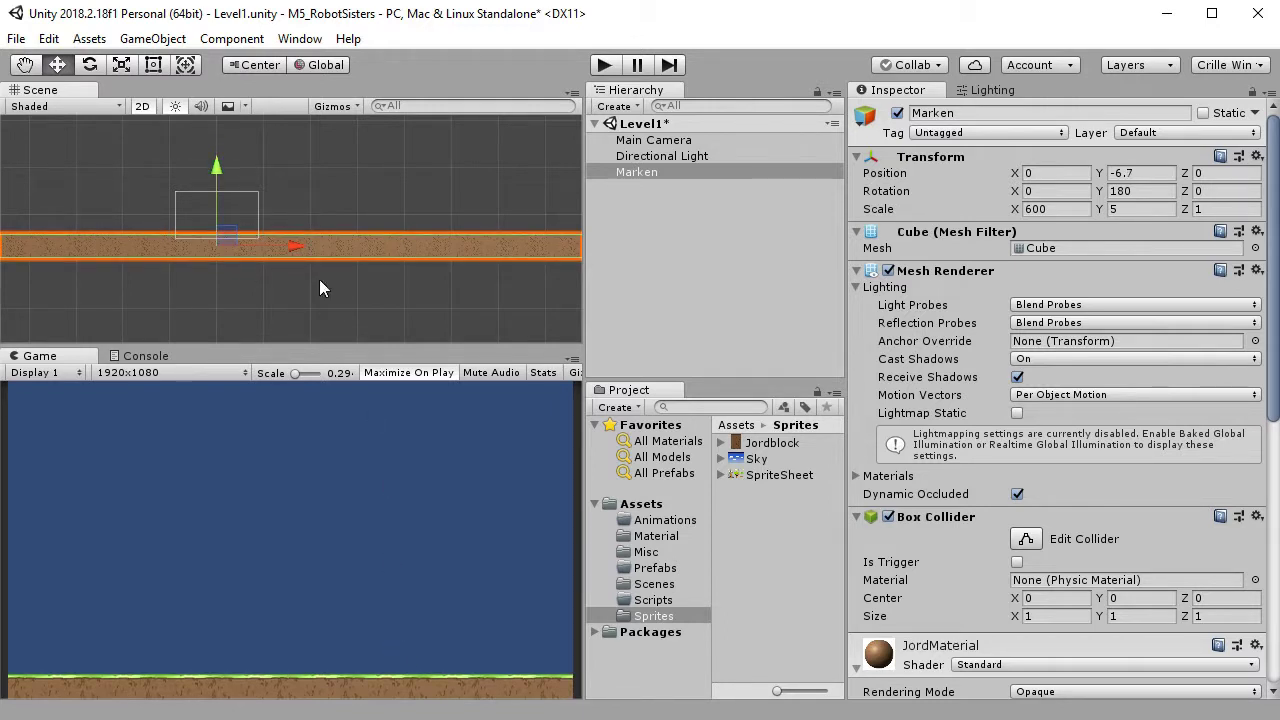
{"action": "left_click_drag", "start_coordinate": [317, 231], "coordinate": [768, 228], "text": "alt"}
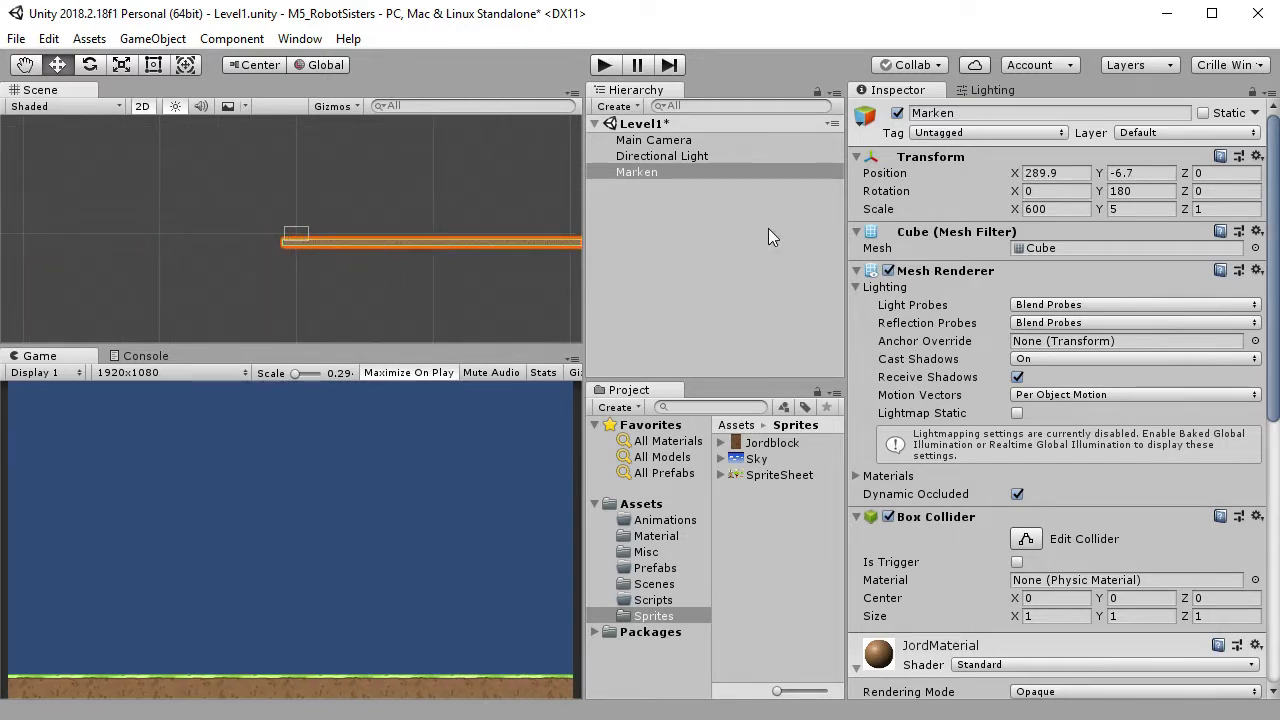
{"action": "left_click_drag", "start_coordinate": [768, 228], "coordinate": [757, 225]}
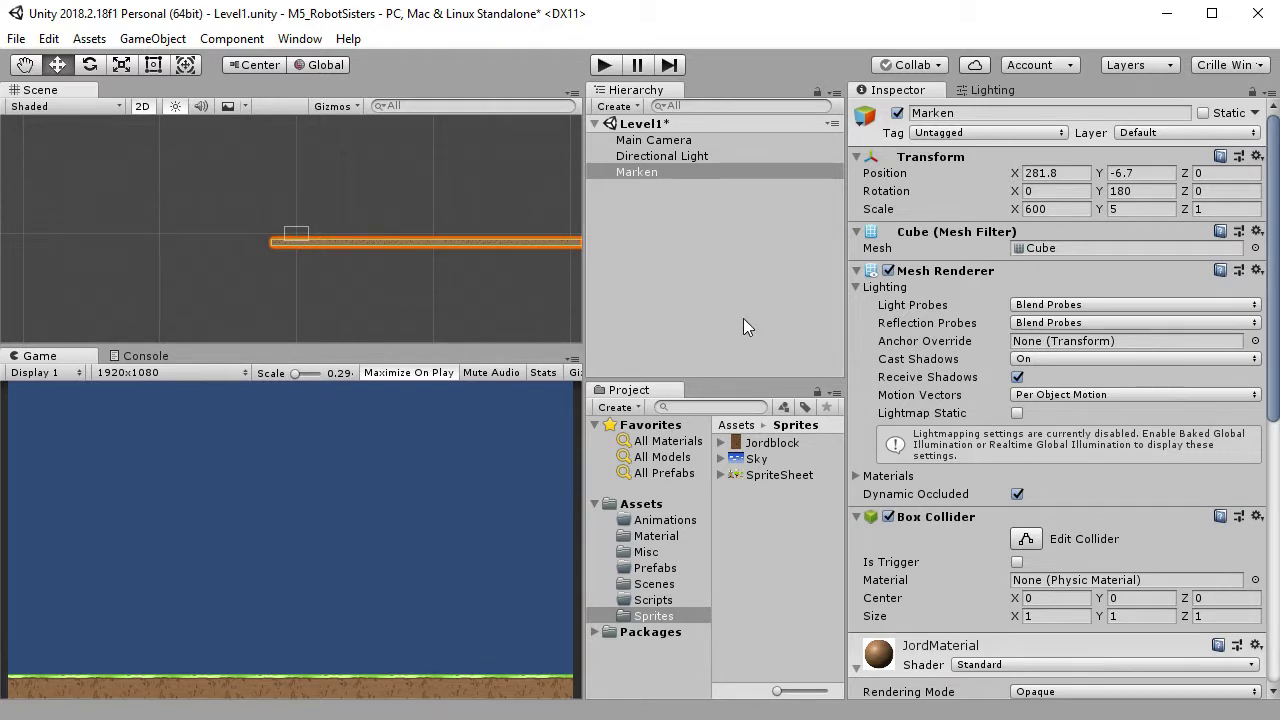
Deselect Marken and add a second 3D cube to the Level1 scene.
{"action": "left_click", "coordinate": [698, 233]}
{"action": "left_click", "coordinate": [616, 107]}
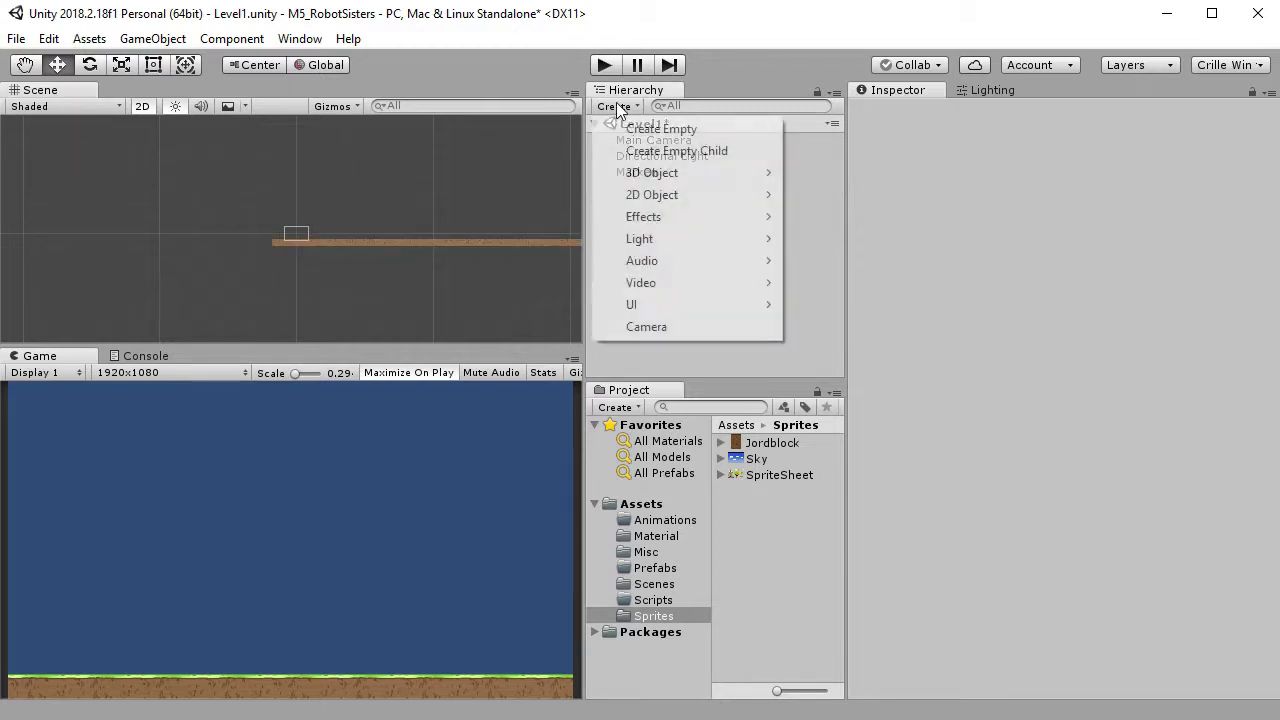
{"action": "mouse_move", "coordinate": [667, 176]}
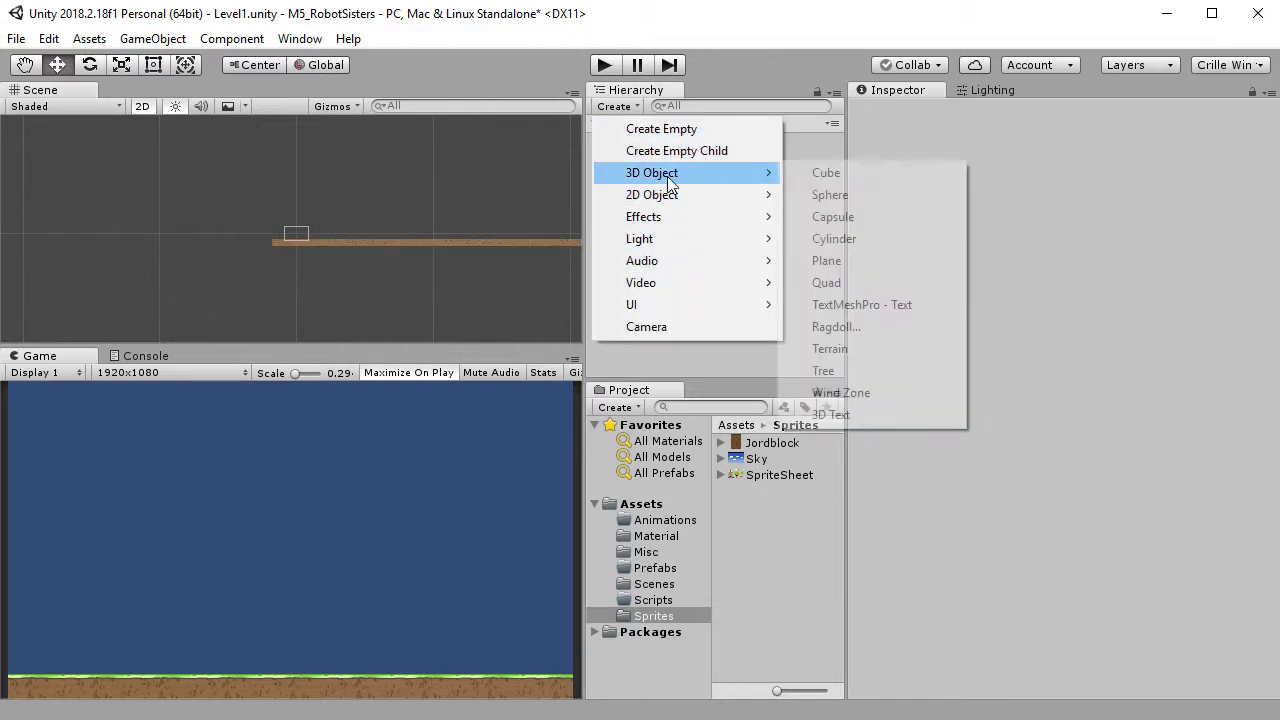
{"action": "left_click", "coordinate": [884, 177]}
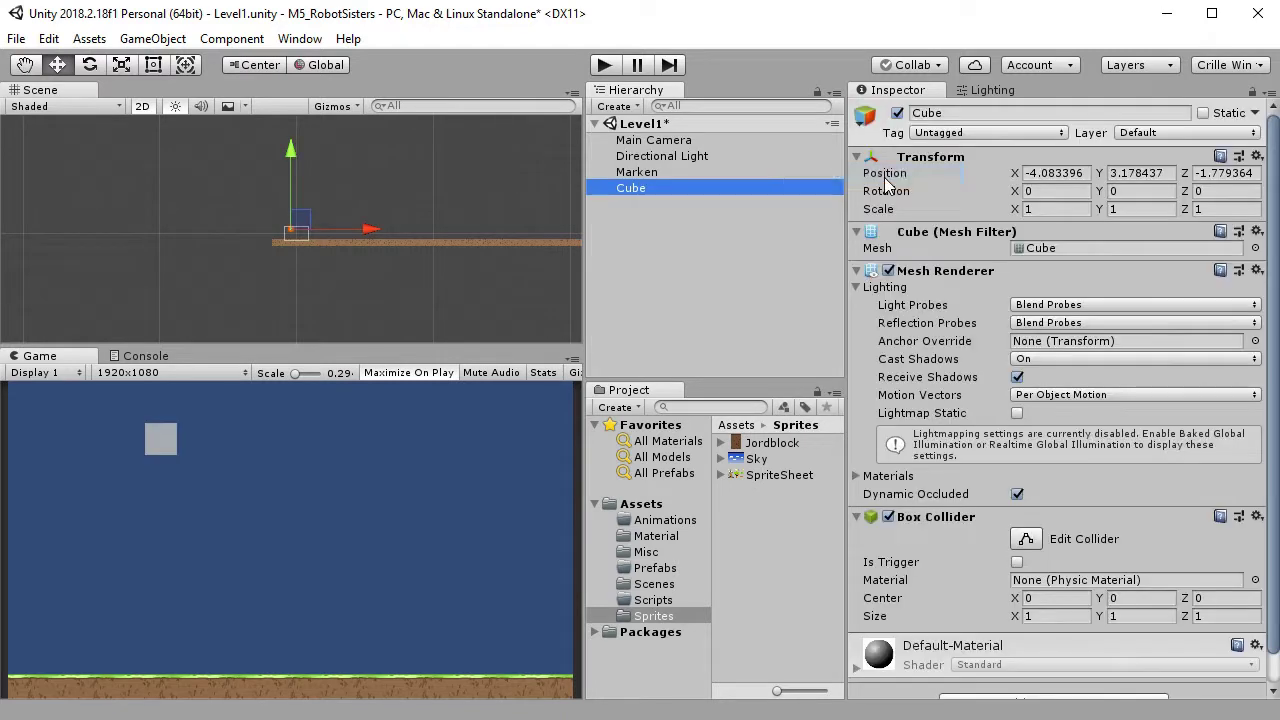
Rename the new cube Himmel and reset its Transform to the default position, rotation and scale.
{"action": "left_click", "coordinate": [648, 193]}
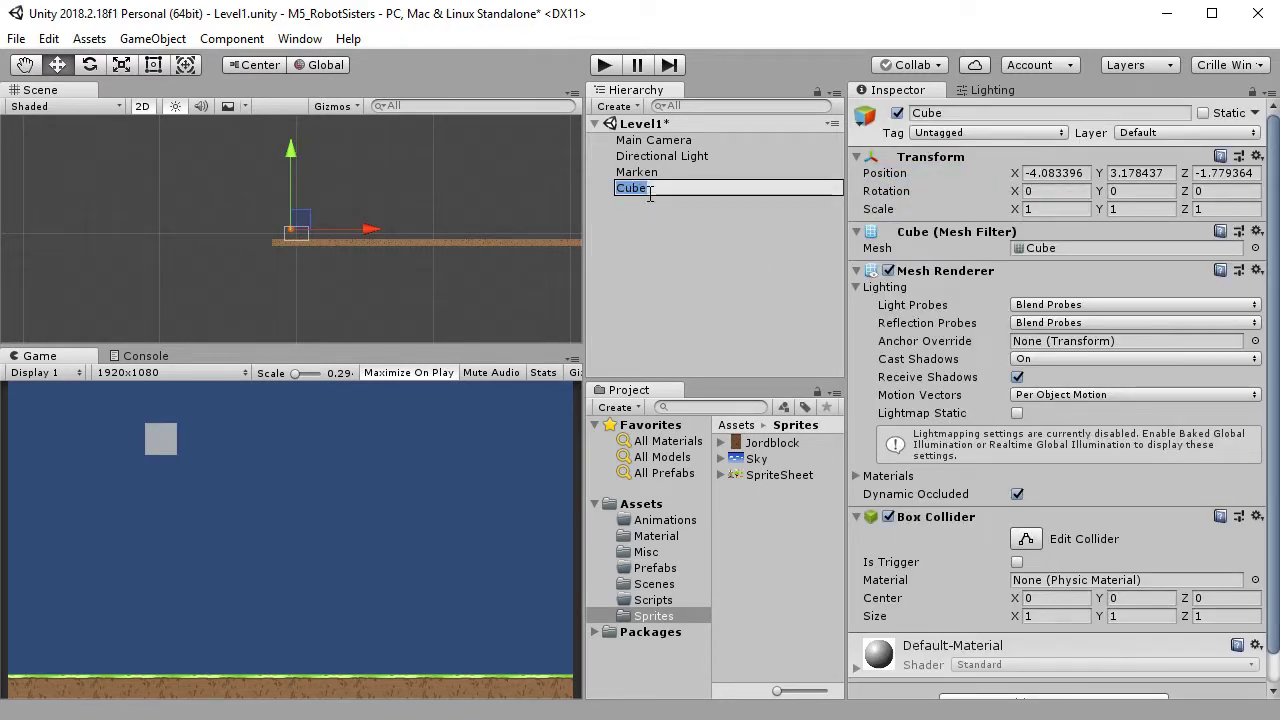
{"action": "type", "text": "Himmel"}
{"action": "key", "text": "Return"}
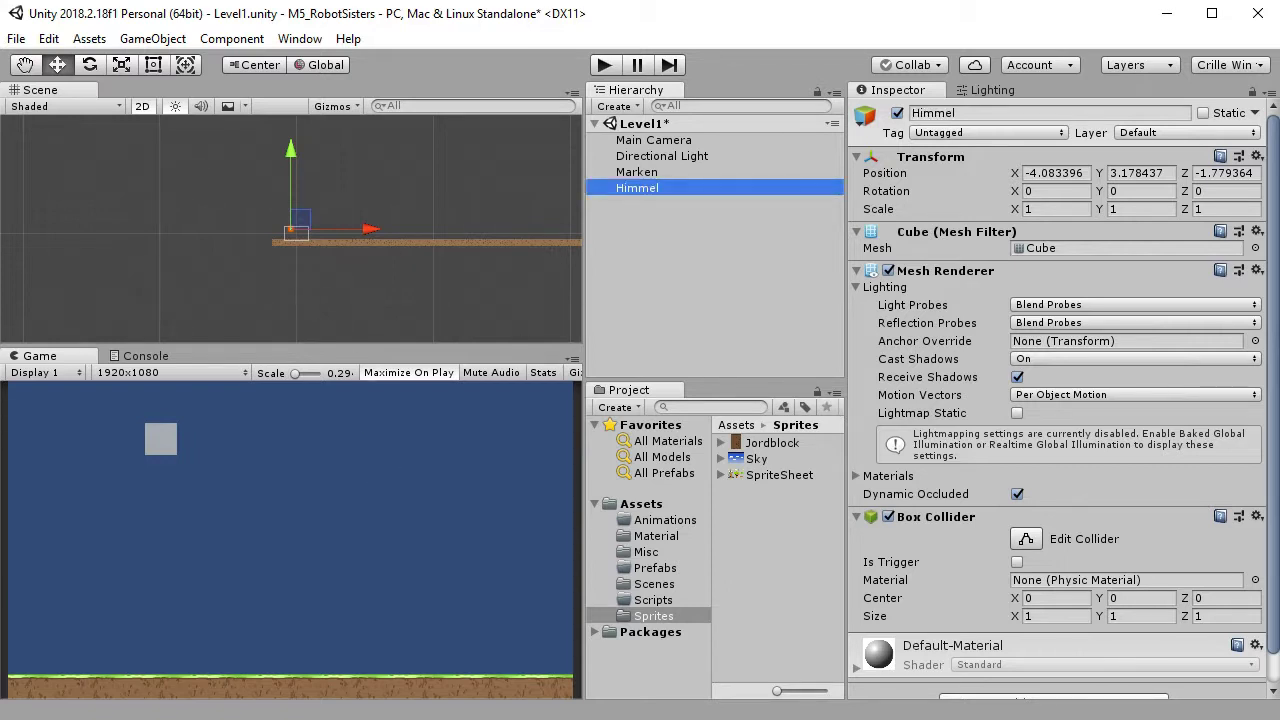
{"action": "left_click", "coordinate": [1257, 157]}
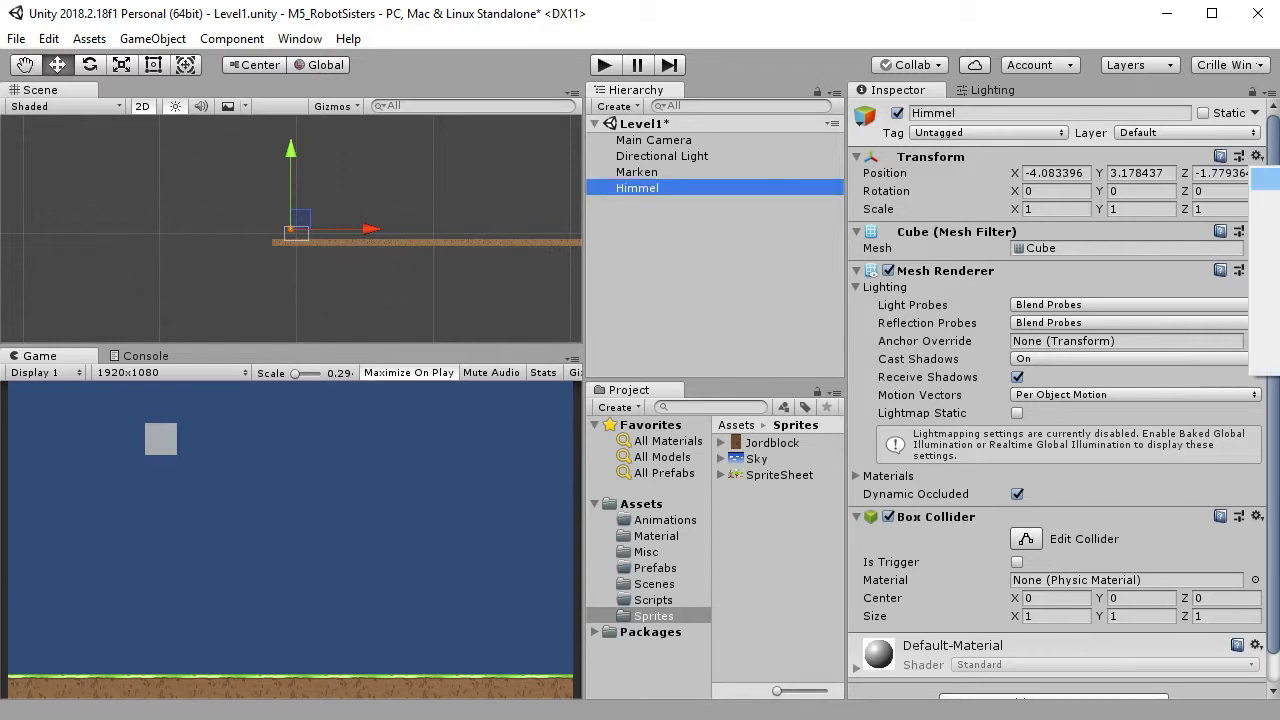
{"action": "left_click", "coordinate": [1268, 177]}
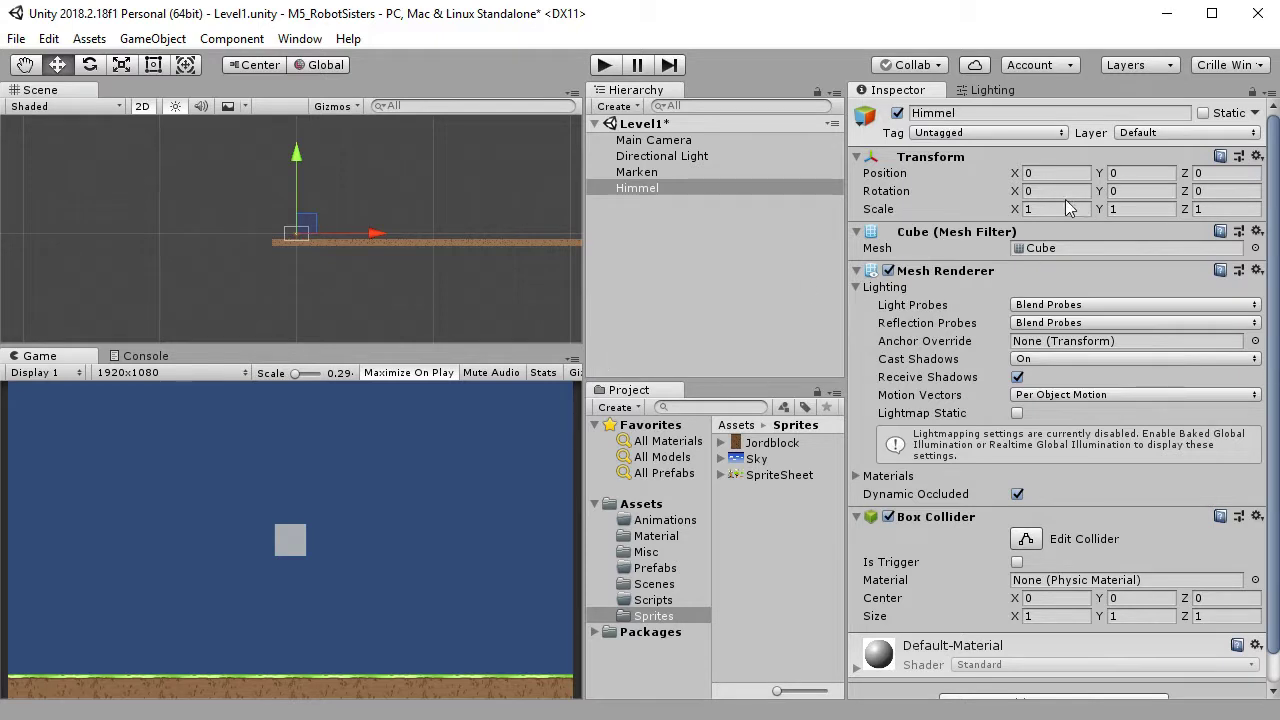
Scale Himmel to 600 on X and 15 on Y to form a long sky backdrop.
{"action": "left_click", "coordinate": [1034, 209]}
{"action": "type", "text": "600"}
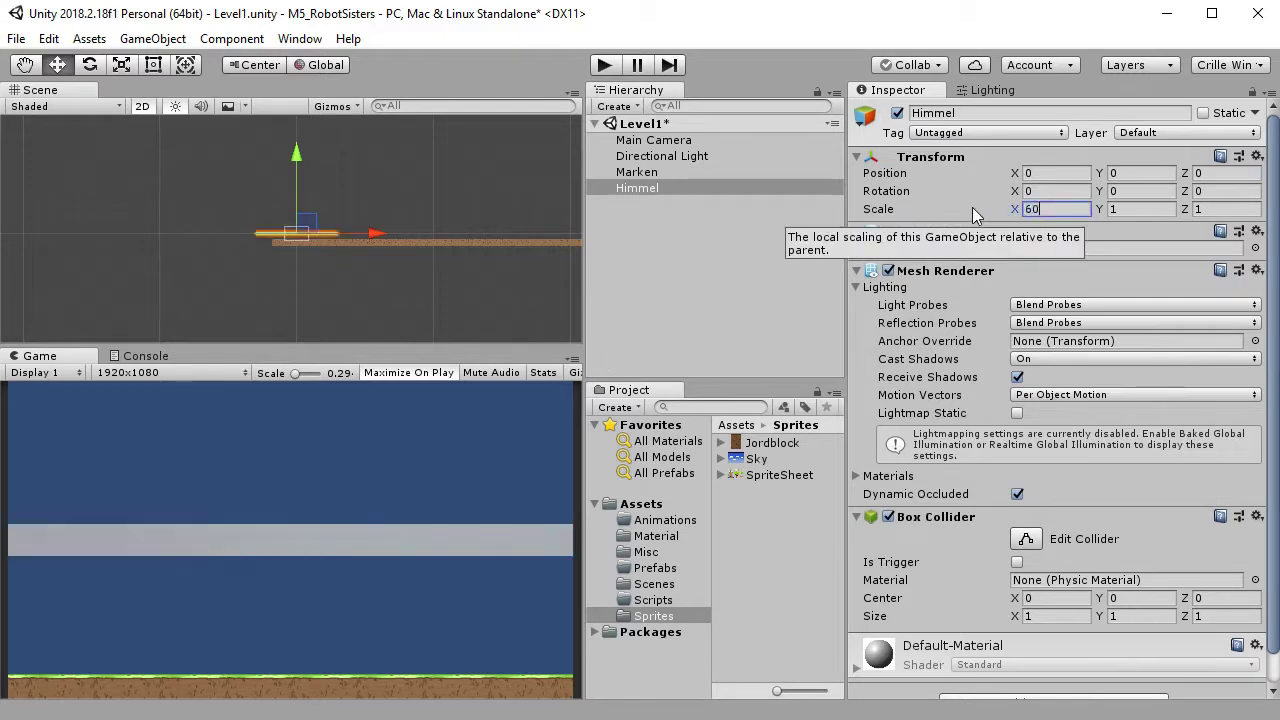
{"action": "left_click", "coordinate": [1130, 210]}
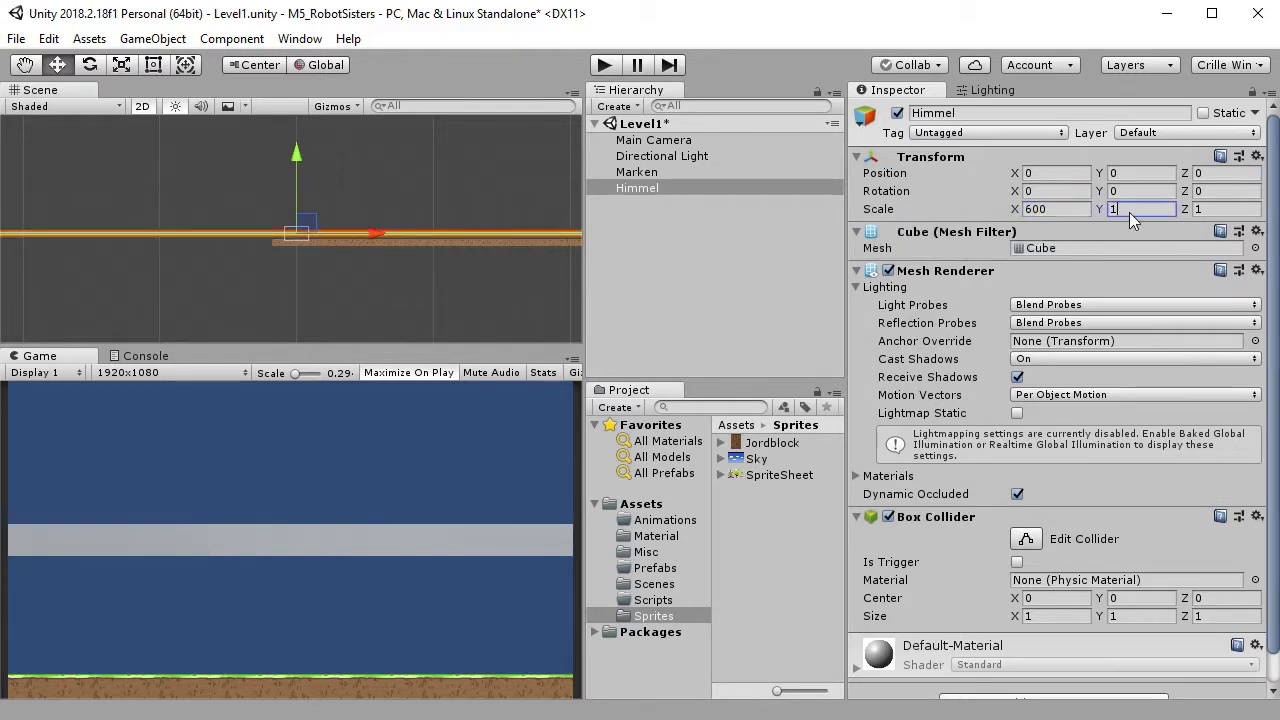
{"action": "type", "text": "15"}
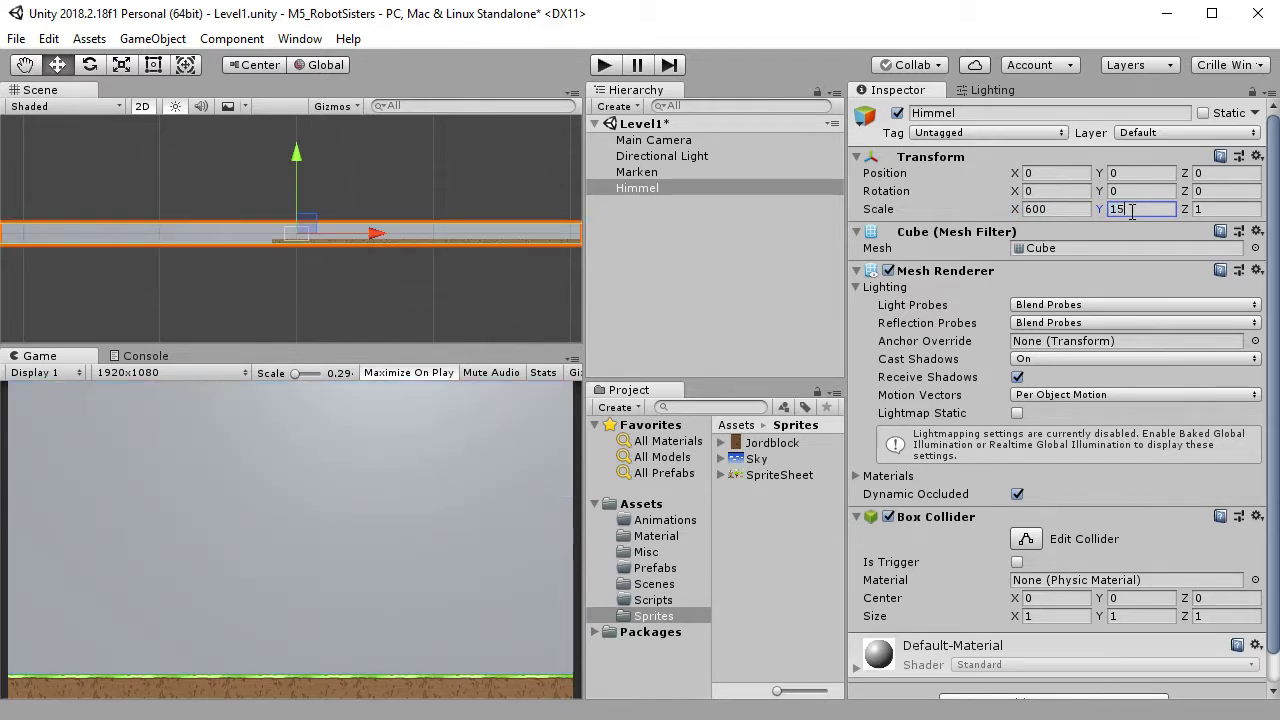
{"action": "key", "text": "Tab"}
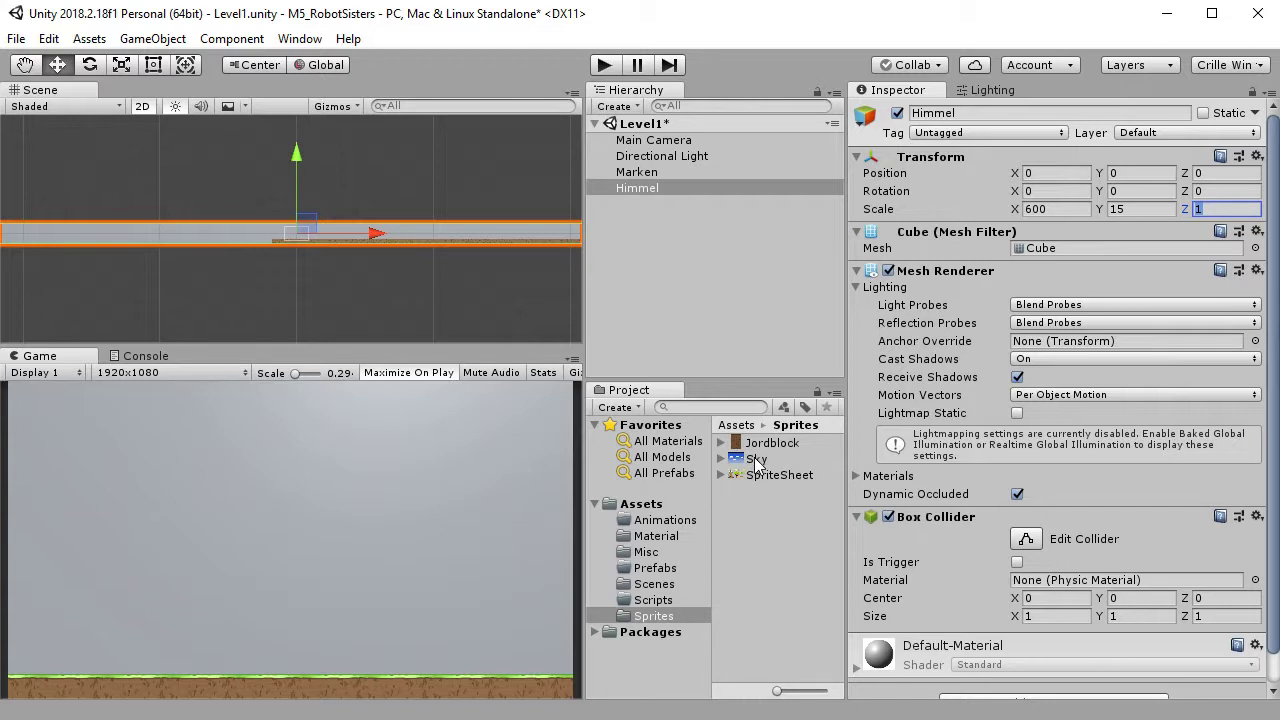
Apply the Sky sprite to Himmel as its texture and look over the Sky import settings and the Material folder.
{"action": "left_click_drag", "start_coordinate": [756, 463], "coordinate": [500, 236]}
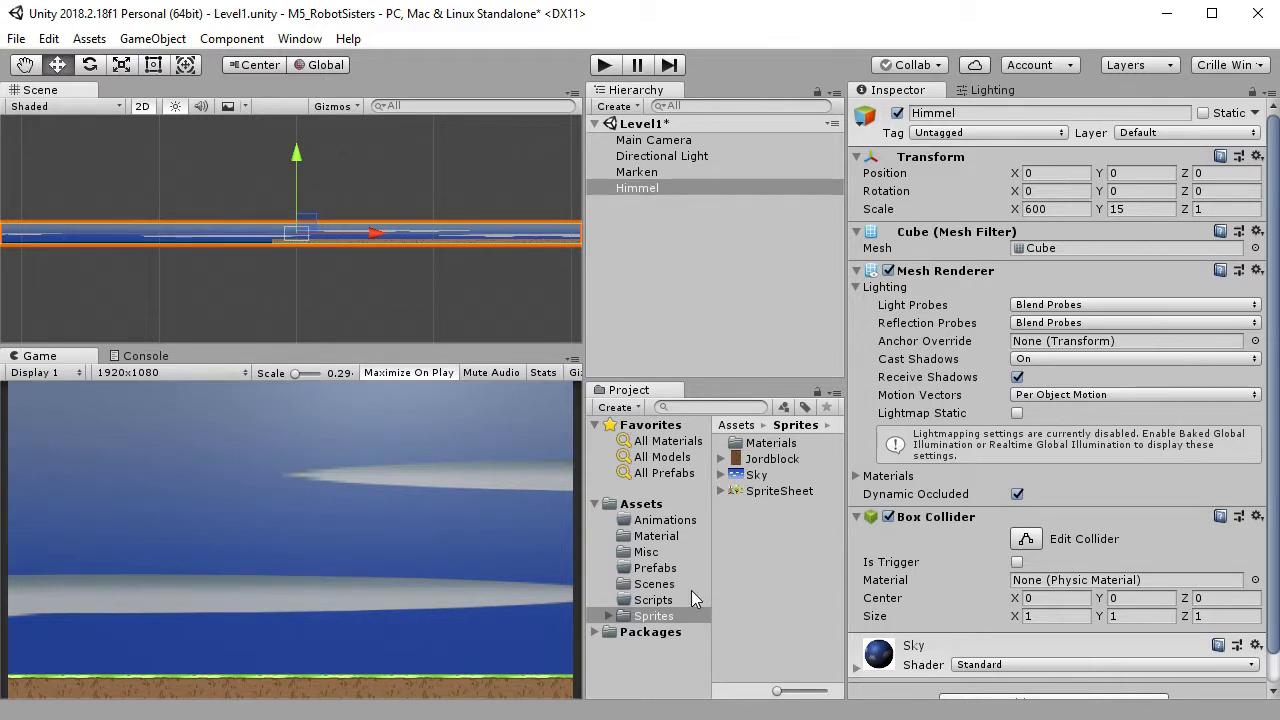
{"action": "left_click", "coordinate": [766, 477]}
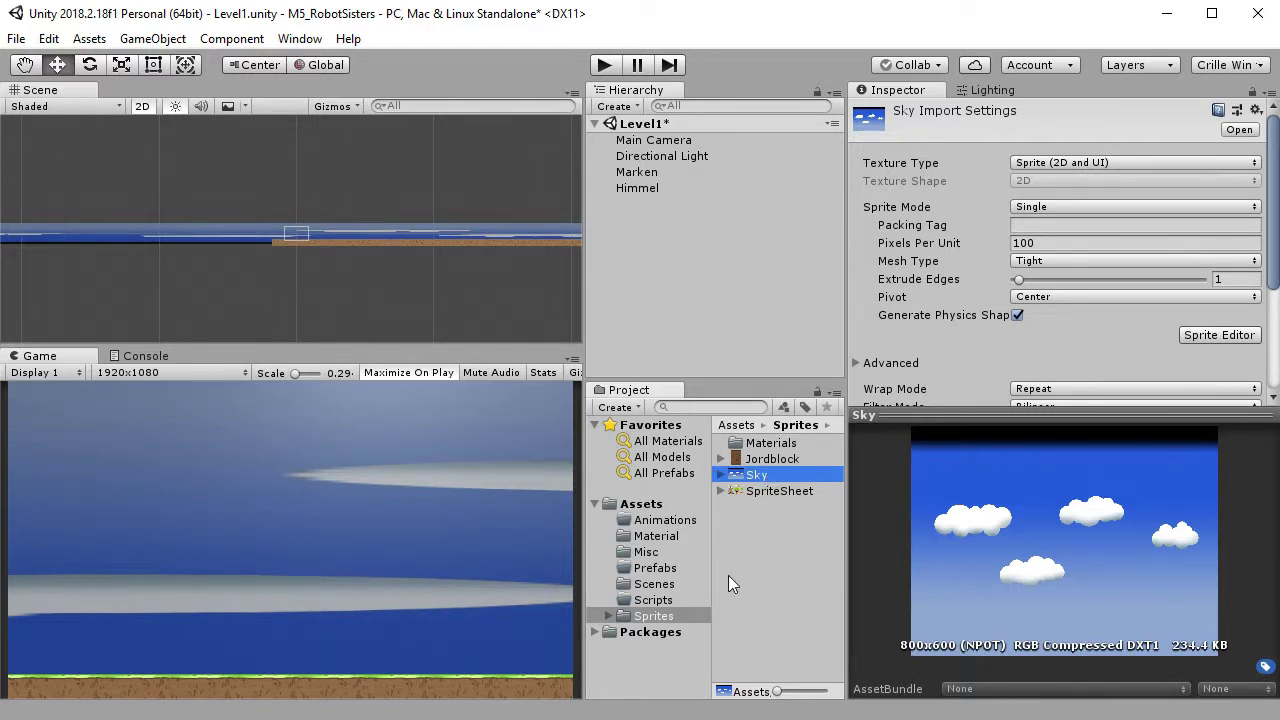
{"action": "left_click", "coordinate": [667, 536]}
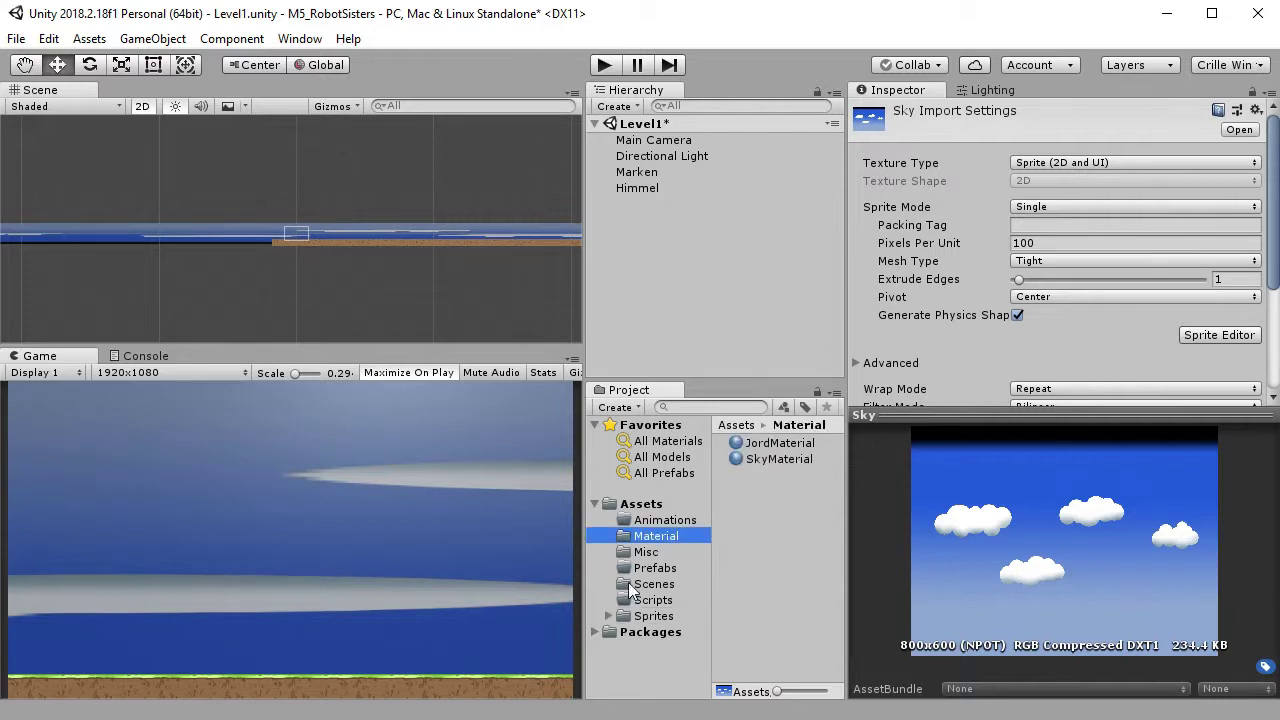
{"action": "left_click", "coordinate": [676, 616]}
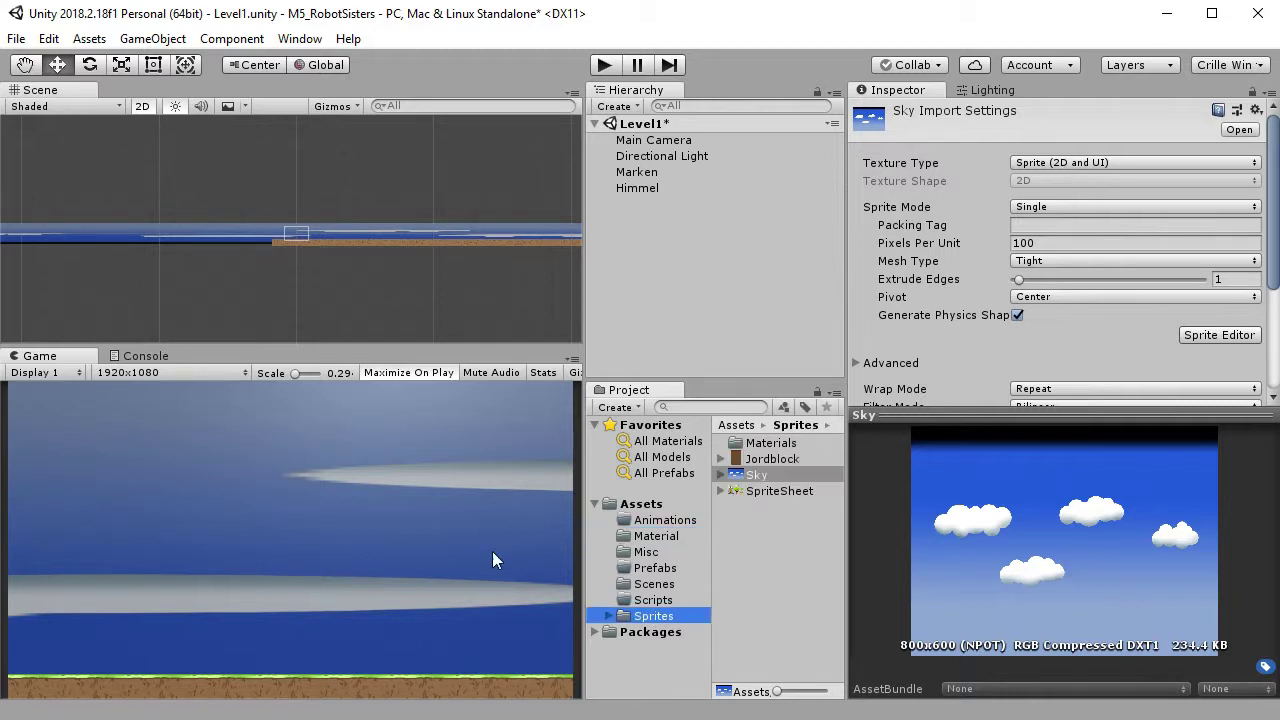
Select Himmel in the scene and expand the settings of its Sky material.
{"action": "left_click", "coordinate": [399, 229]}
{"action": "scroll", "coordinate": [390, 280], "scroll_direction": "up", "scroll_amount": 3}
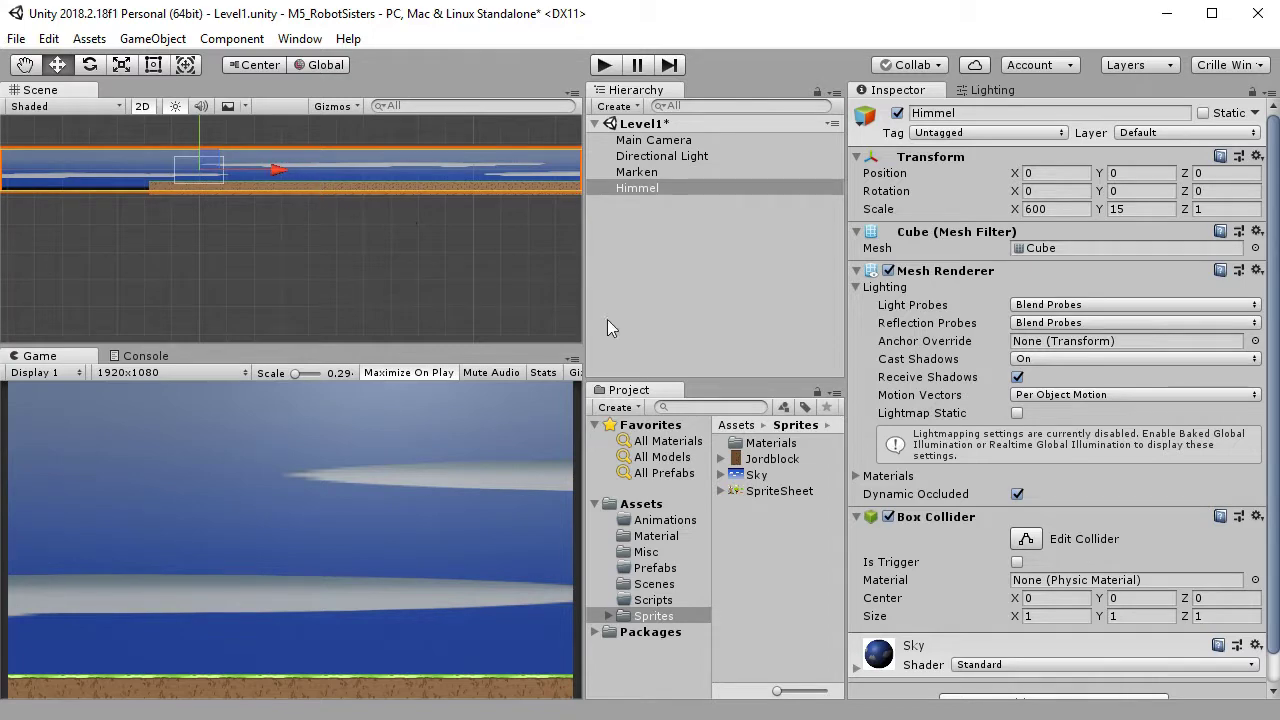
{"action": "scroll", "coordinate": [914, 564], "scroll_direction": "down", "scroll_amount": 1}
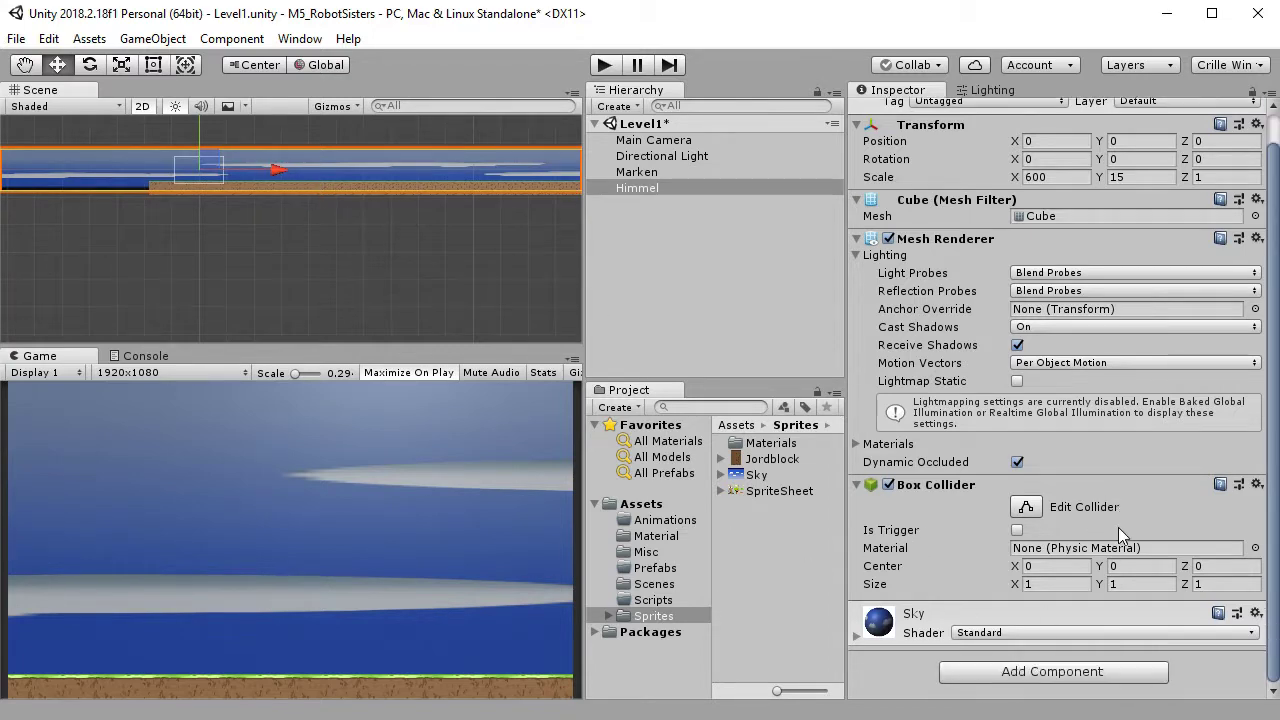
{"action": "left_click", "coordinate": [858, 636]}
{"action": "scroll", "coordinate": [923, 606], "scroll_direction": "down", "scroll_amount": 10}
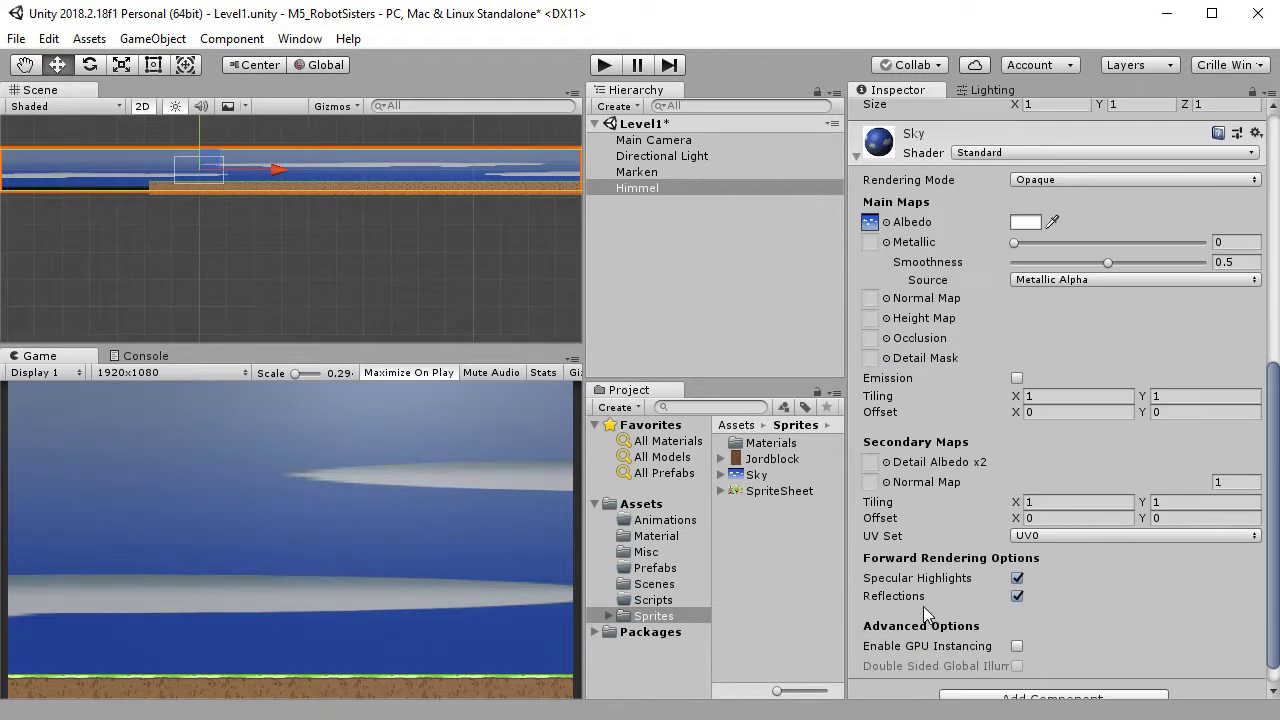
Try secondary maps X tiling values of 800 and 802 on the Sky material and inspect the backdrop.
{"action": "left_click", "coordinate": [948, 467]}
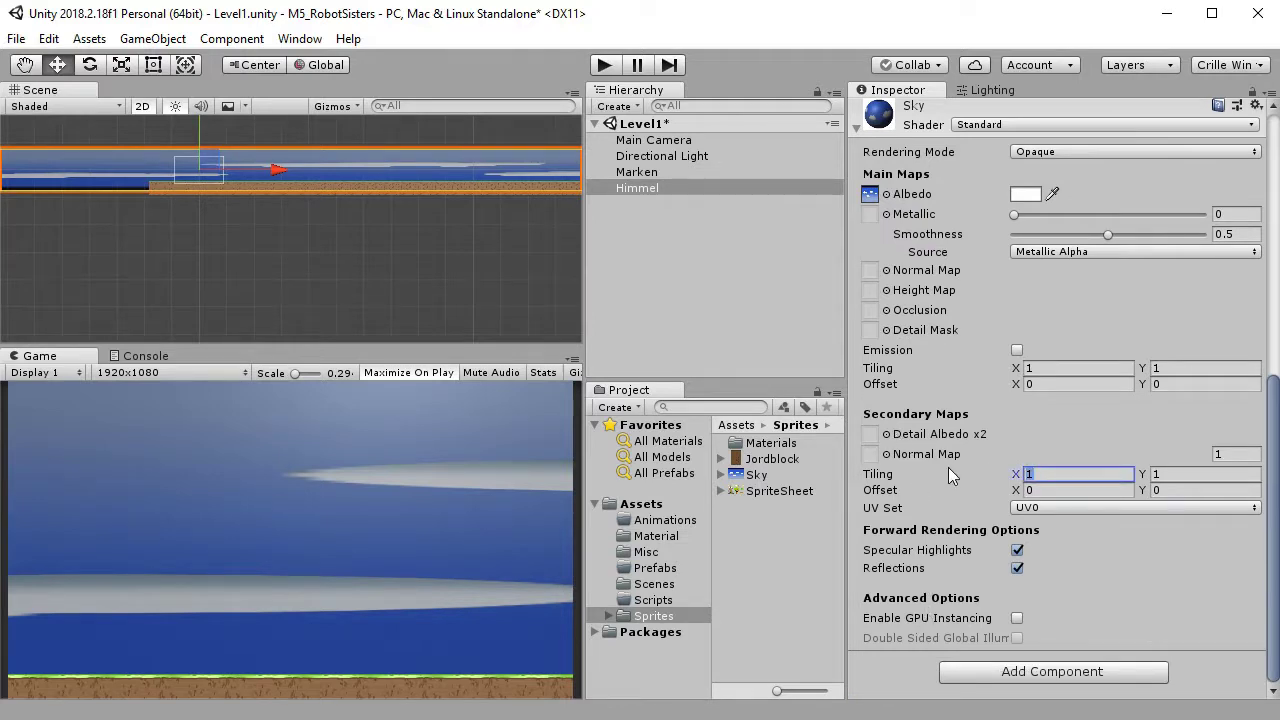
{"action": "type", "text": "800"}
{"action": "key", "text": "Tab"}
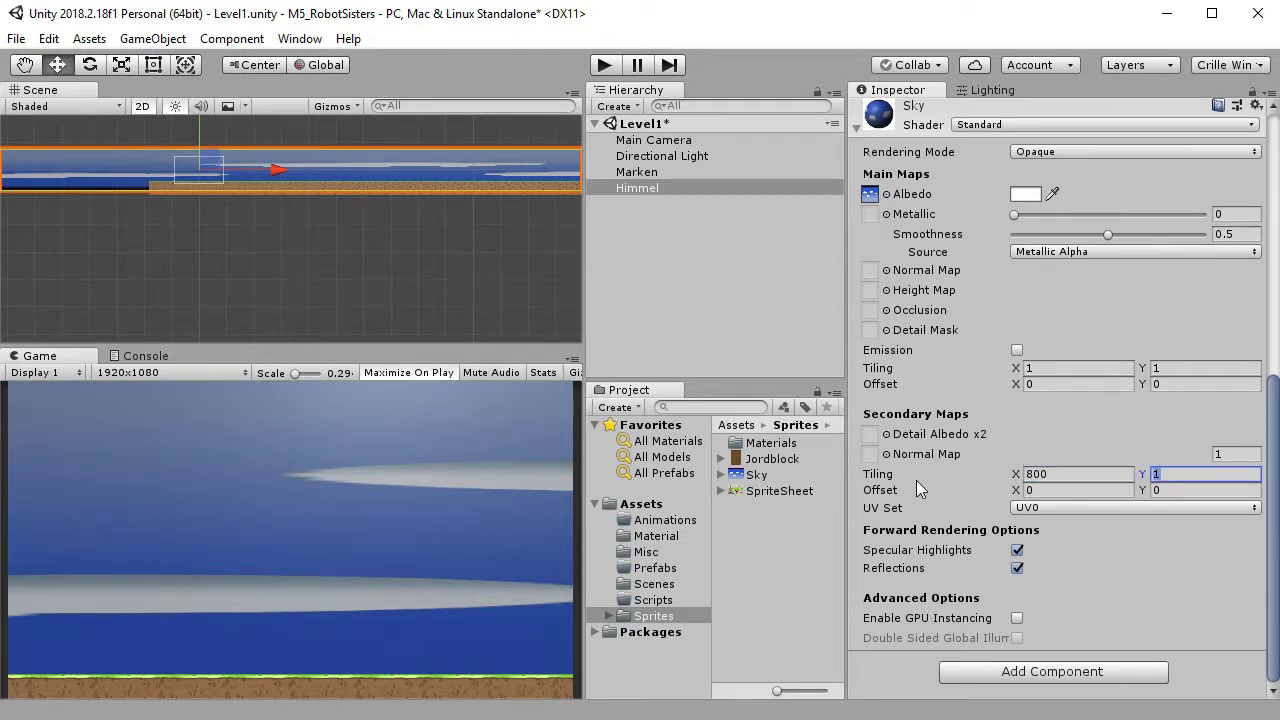
{"action": "left_click", "coordinate": [1040, 476]}
{"action": "key", "text": "BackSpace"}
{"action": "type", "text": "2"}
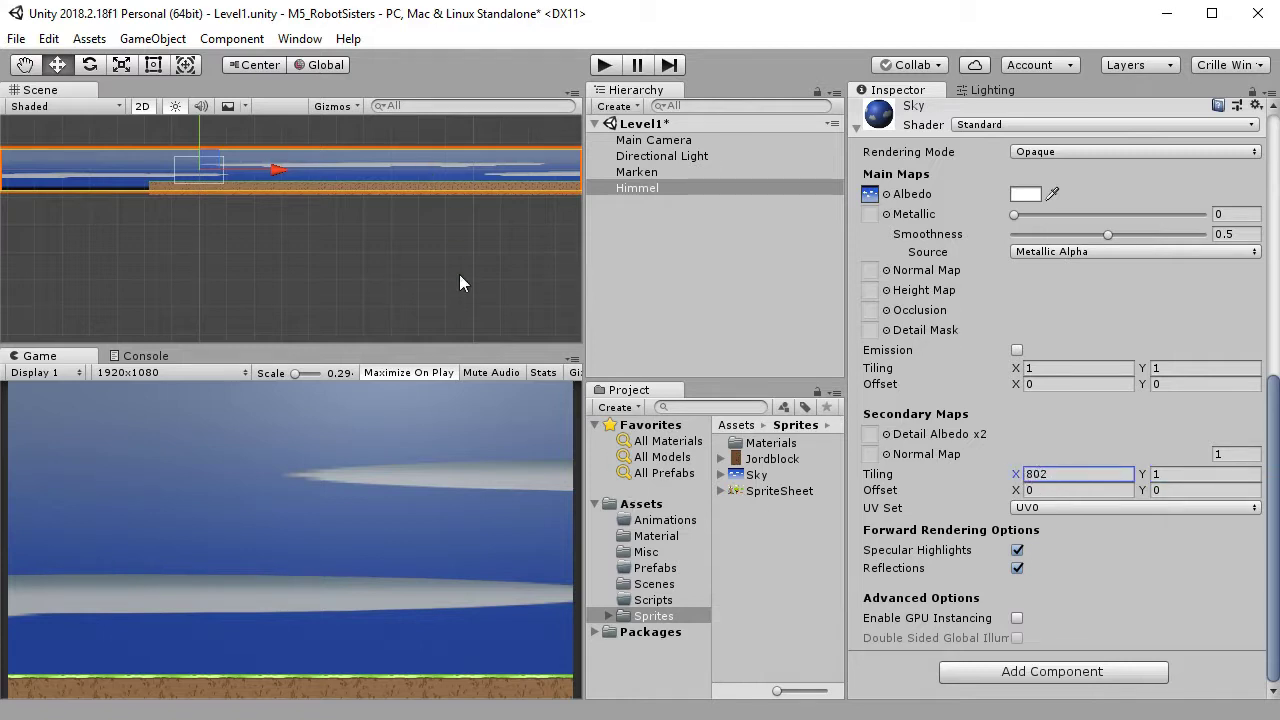
{"action": "scroll", "coordinate": [472, 299], "scroll_direction": "down", "scroll_amount": 3}
{"action": "middle_click_drag", "start_coordinate": [429, 223], "coordinate": [467, 280]}
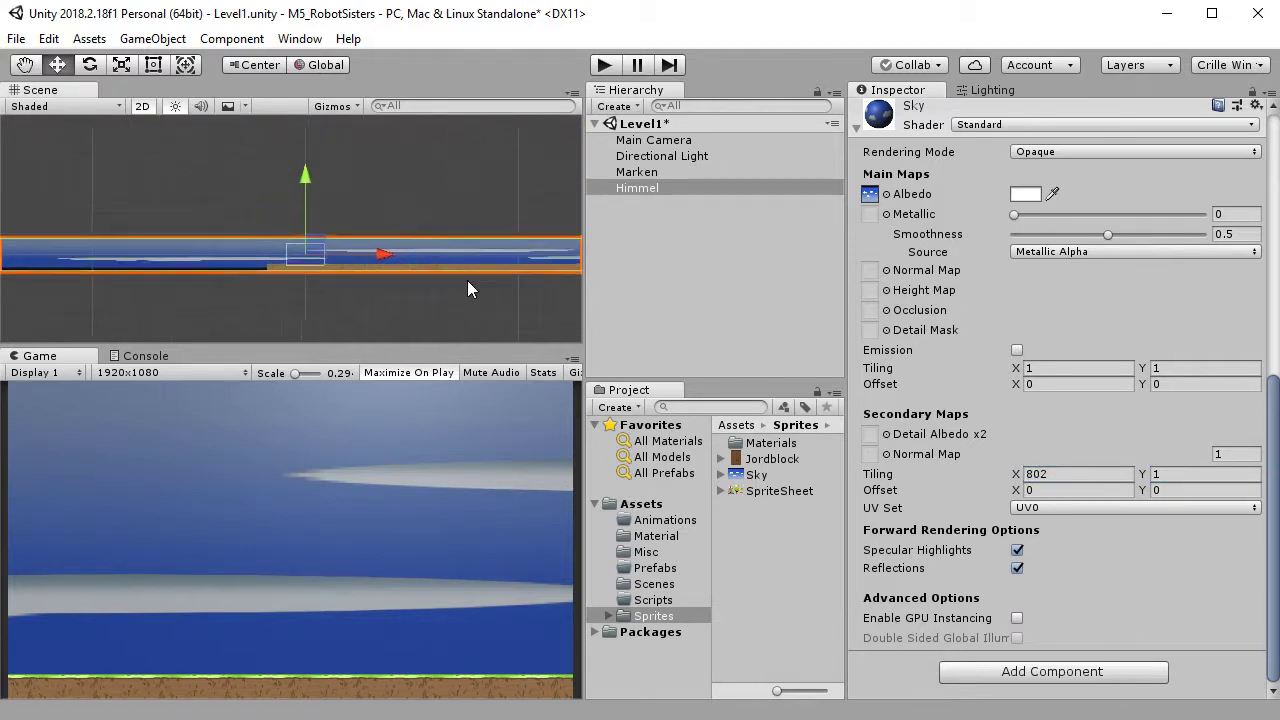
{"action": "scroll", "coordinate": [454, 272], "scroll_direction": "up", "scroll_amount": 3}
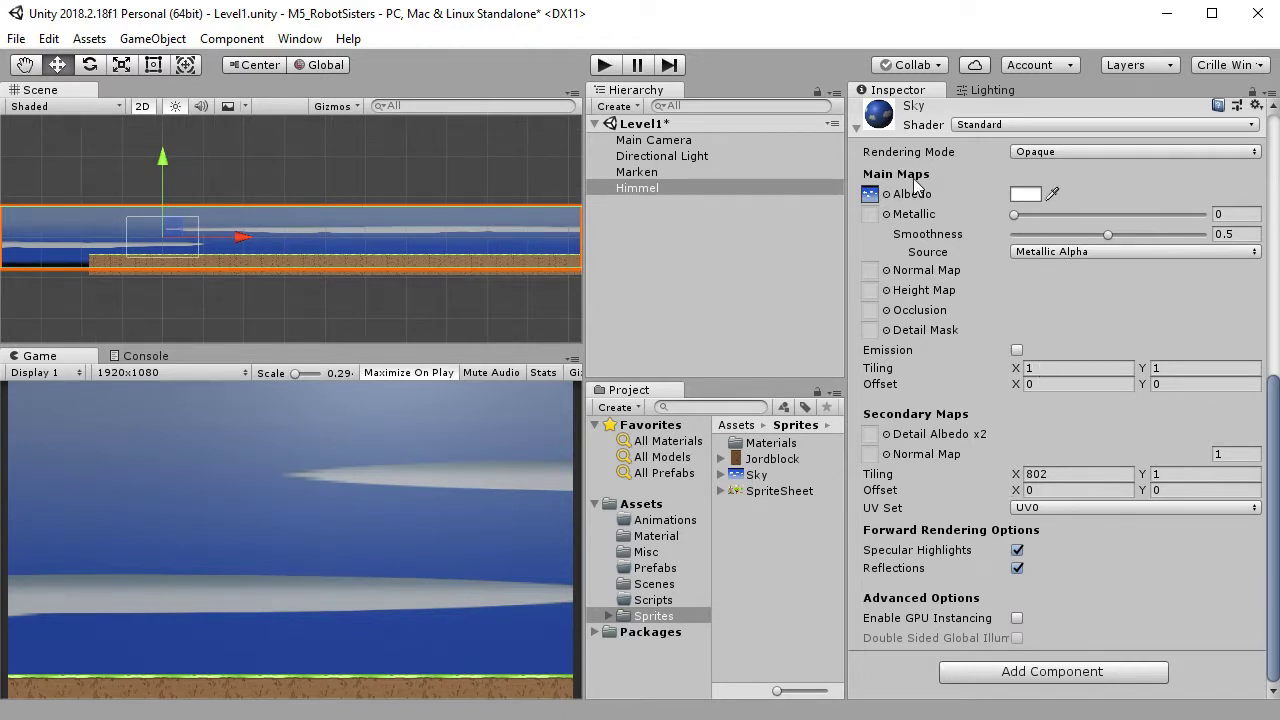
Return the Sky material's secondary maps X tiling to 1.
{"action": "left_click", "coordinate": [1075, 478]}
{"action": "type", "text": "1"}
{"action": "key", "text": "Tab"}
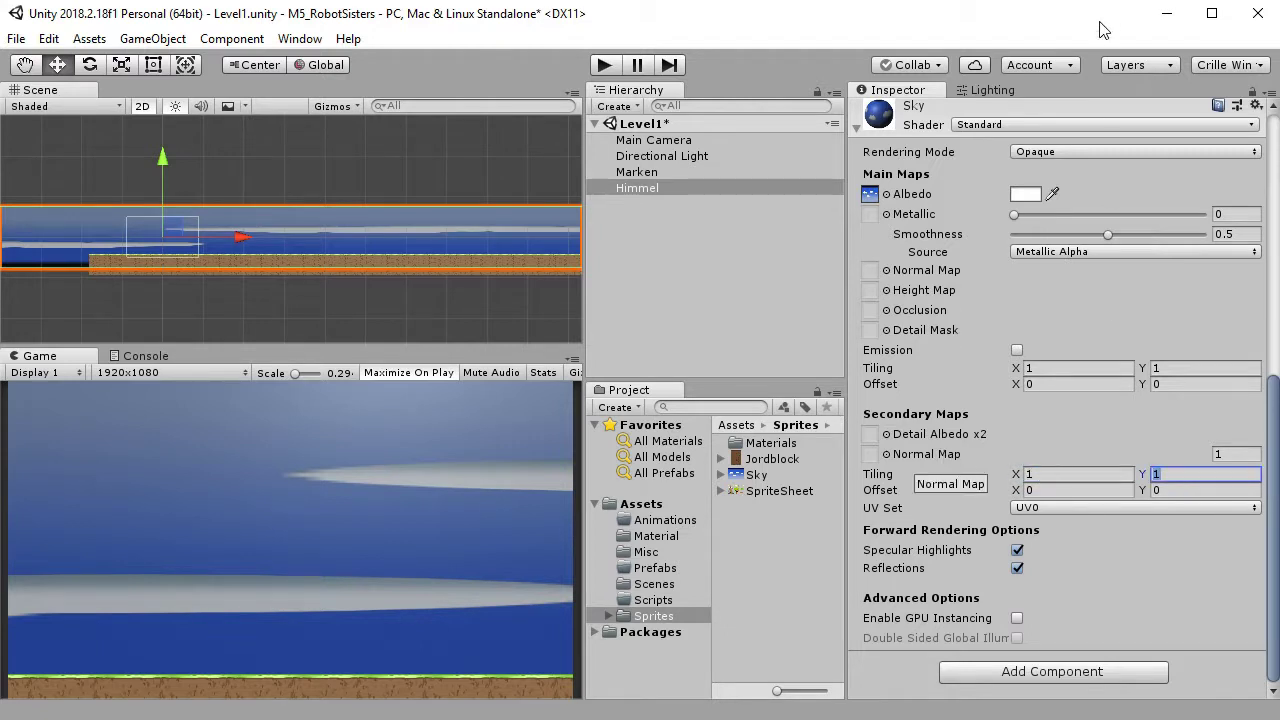
Adjust the main maps X tiling of the Sky material, trying 800 and 80 before settling on 40.
{"action": "left_click_drag", "start_coordinate": [1015, 367], "coordinate": [1076, 365]}
{"action": "left_click", "coordinate": [1076, 365]}
{"action": "type", "text": "800"}
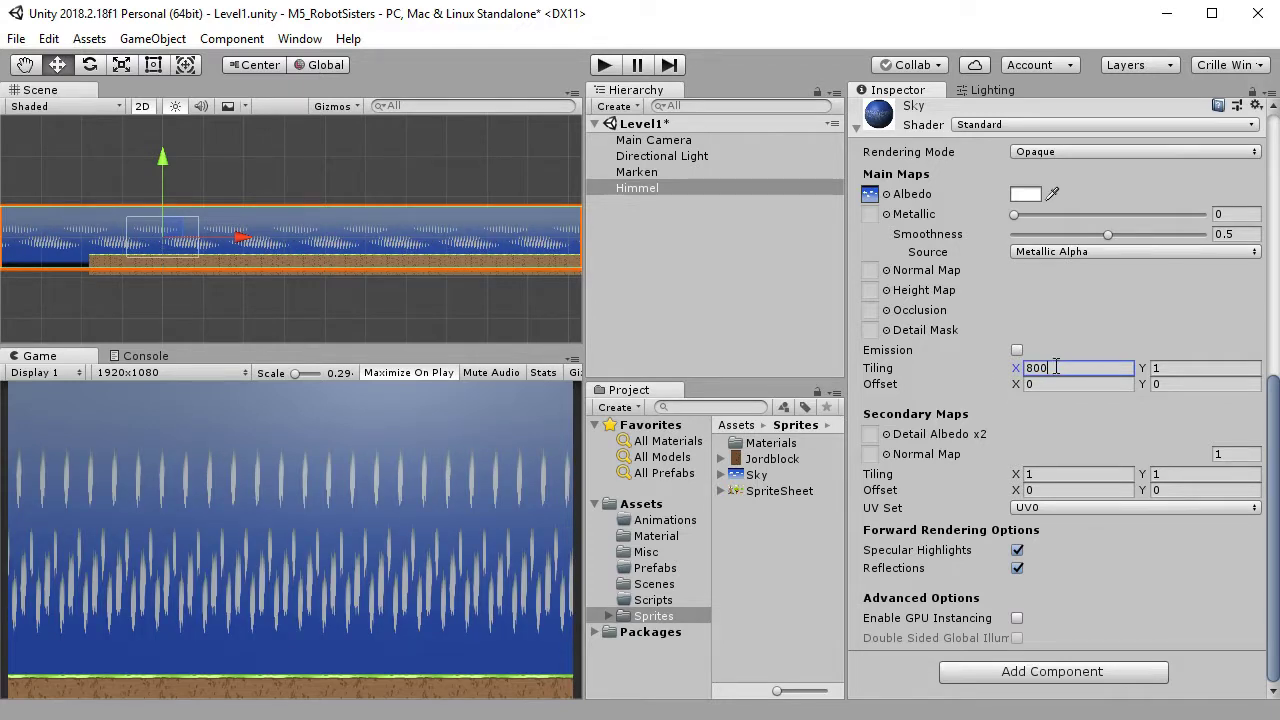
{"action": "key", "text": "BackSpace"}
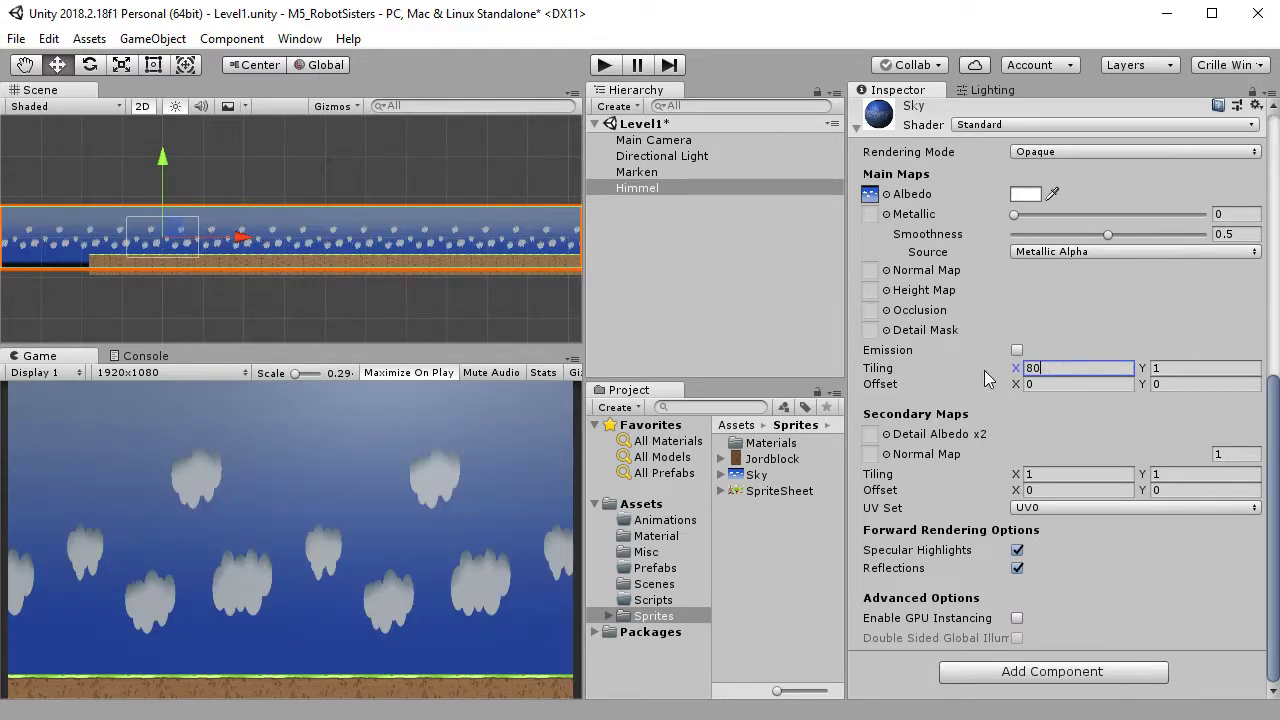
{"action": "left_click_drag", "start_coordinate": [1009, 366], "coordinate": [0, 351]}
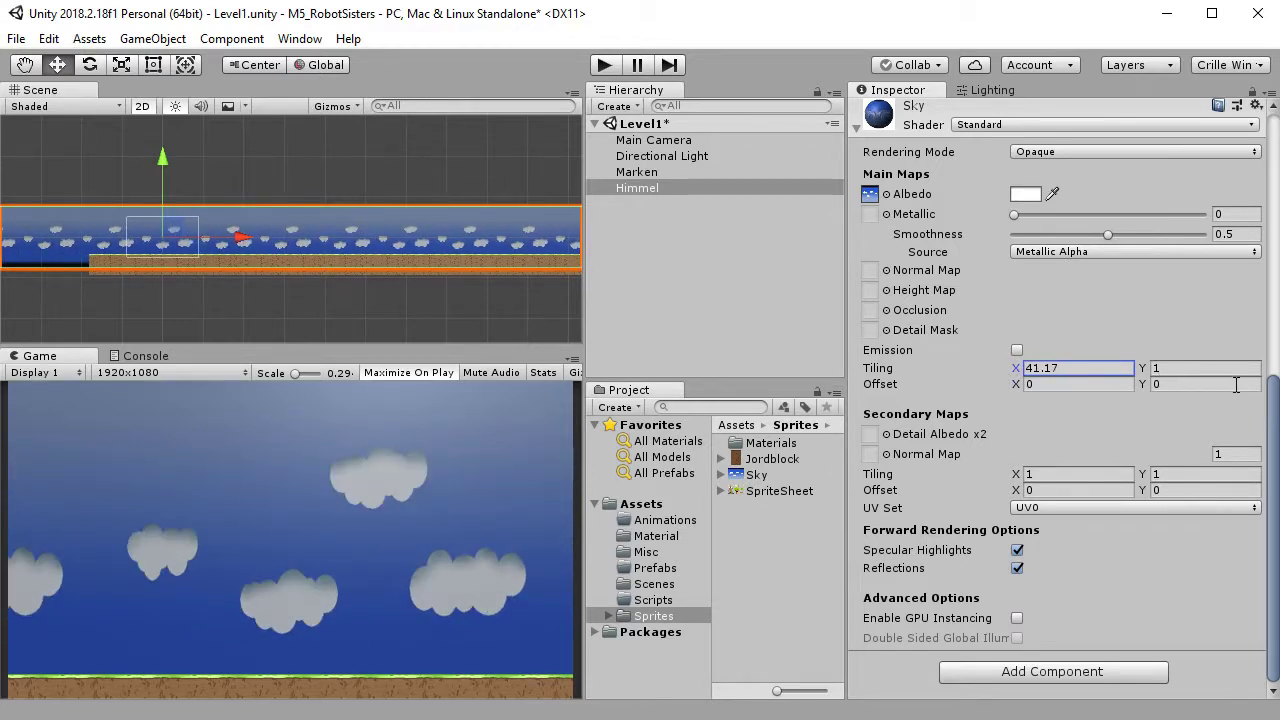
{"action": "left_click_drag", "start_coordinate": [1015, 369], "coordinate": [1112, 400]}
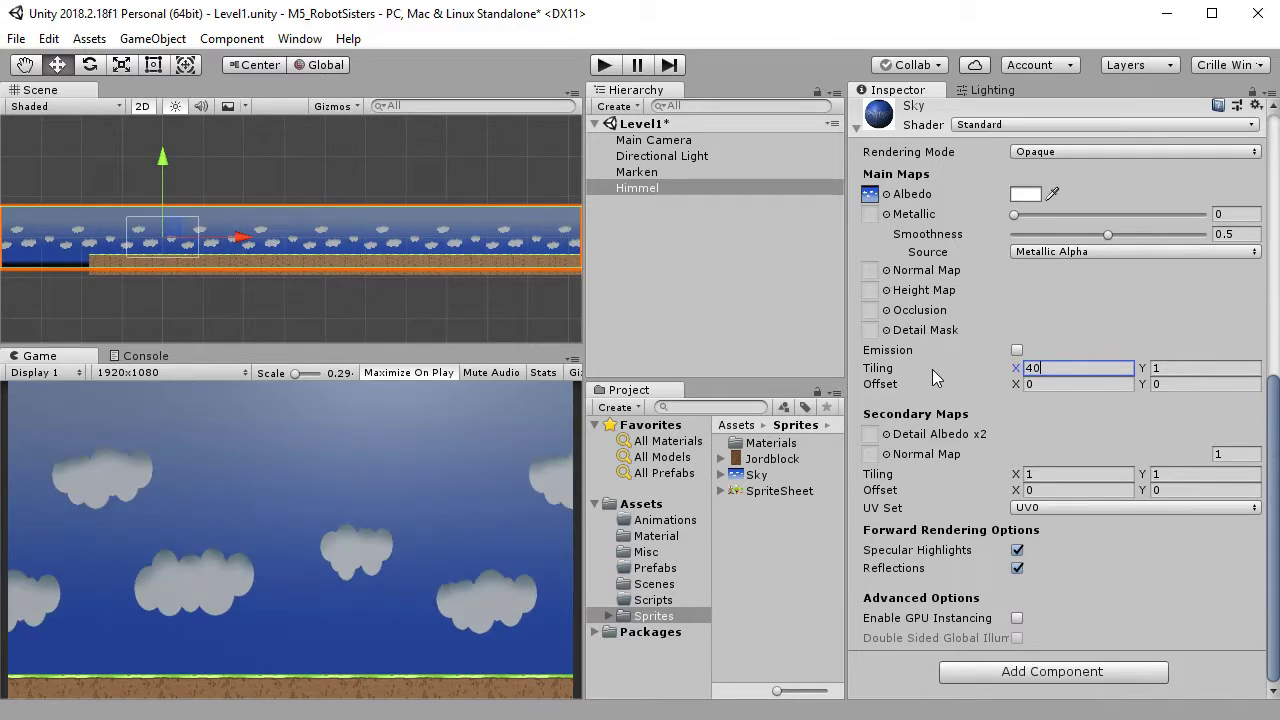
{"action": "key", "text": "Tab"}
Rotate Himmel 180 degrees around its Y axis to turn the sky texture upright.
{"action": "scroll", "coordinate": [1067, 287], "scroll_direction": "up", "scroll_amount": 10}
{"action": "scroll", "coordinate": [1170, 314], "scroll_direction": "up", "scroll_amount": 3}
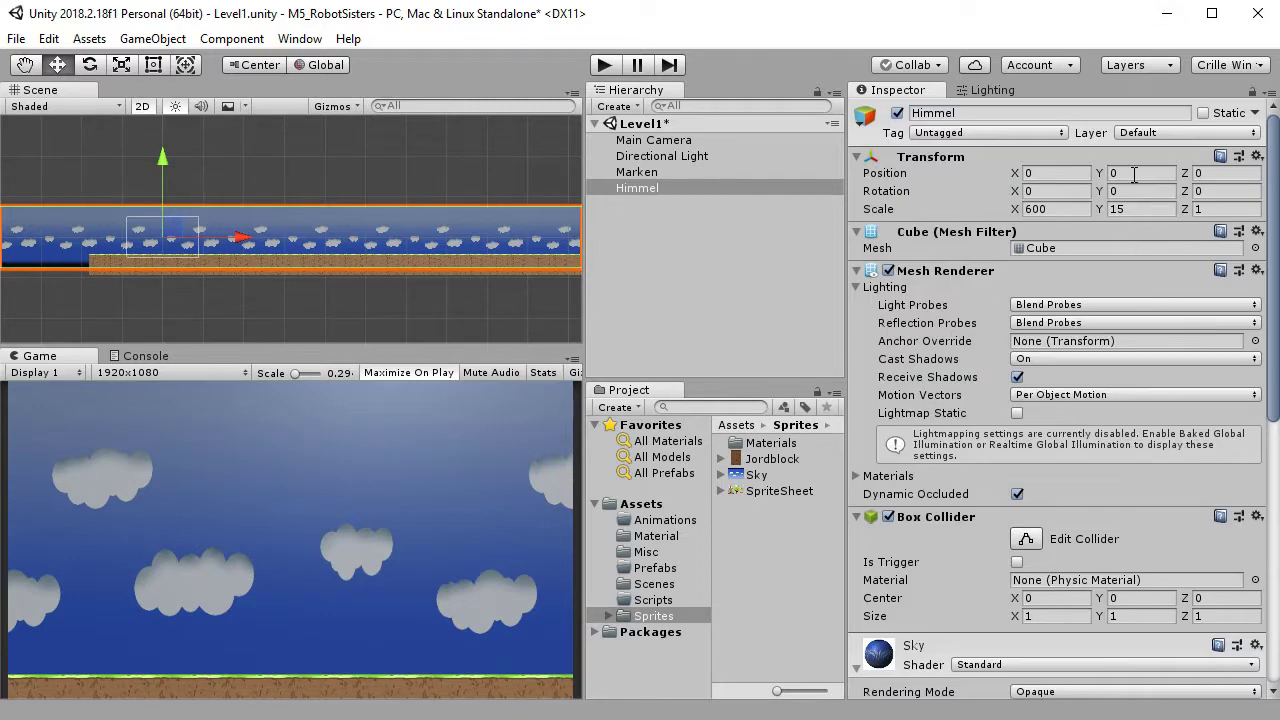
{"action": "left_click", "coordinate": [1133, 191]}
{"action": "type", "text": "180"}
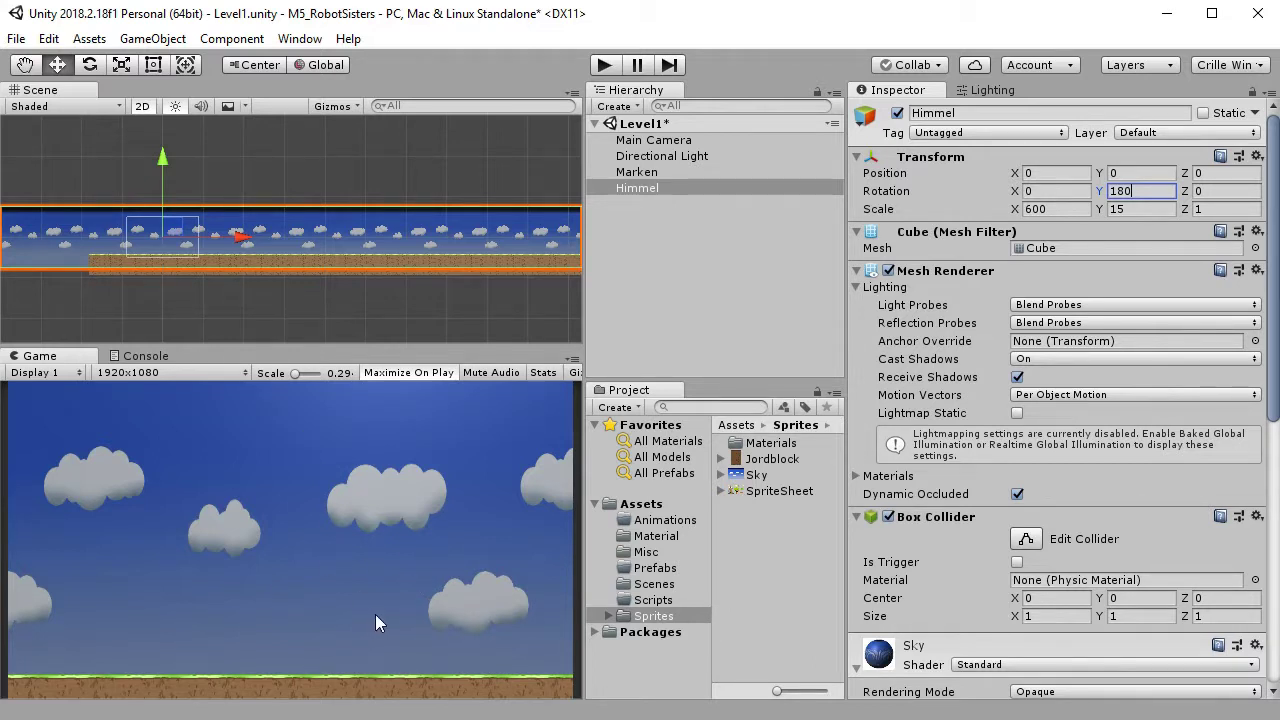
Assign the Sky texture to the Detail Albedo x2 slot of Himmel's Sky material.
{"action": "scroll", "coordinate": [1036, 490], "scroll_direction": "down", "scroll_amount": 5}
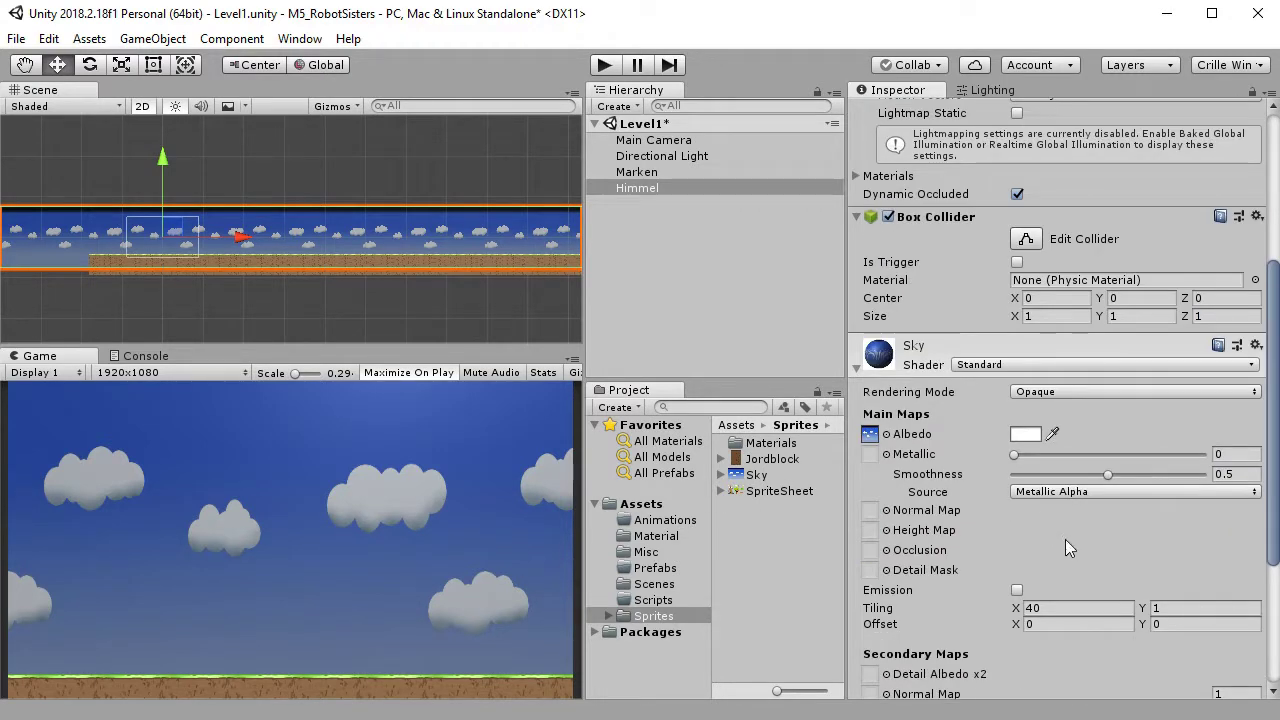
{"action": "scroll", "coordinate": [1046, 549], "scroll_direction": "down", "scroll_amount": 4}
{"action": "scroll", "coordinate": [971, 296], "scroll_direction": "up", "scroll_amount": 3}
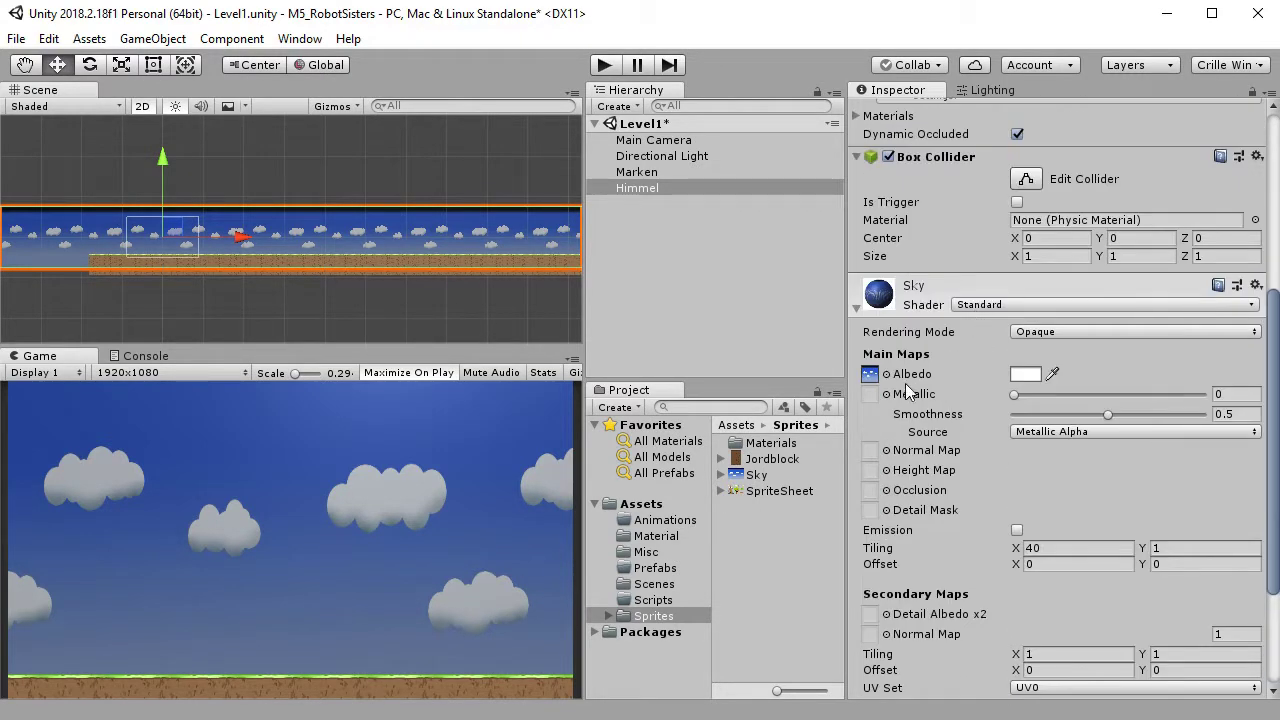
{"action": "left_click", "coordinate": [887, 614]}
{"action": "left_click", "coordinate": [645, 176]}
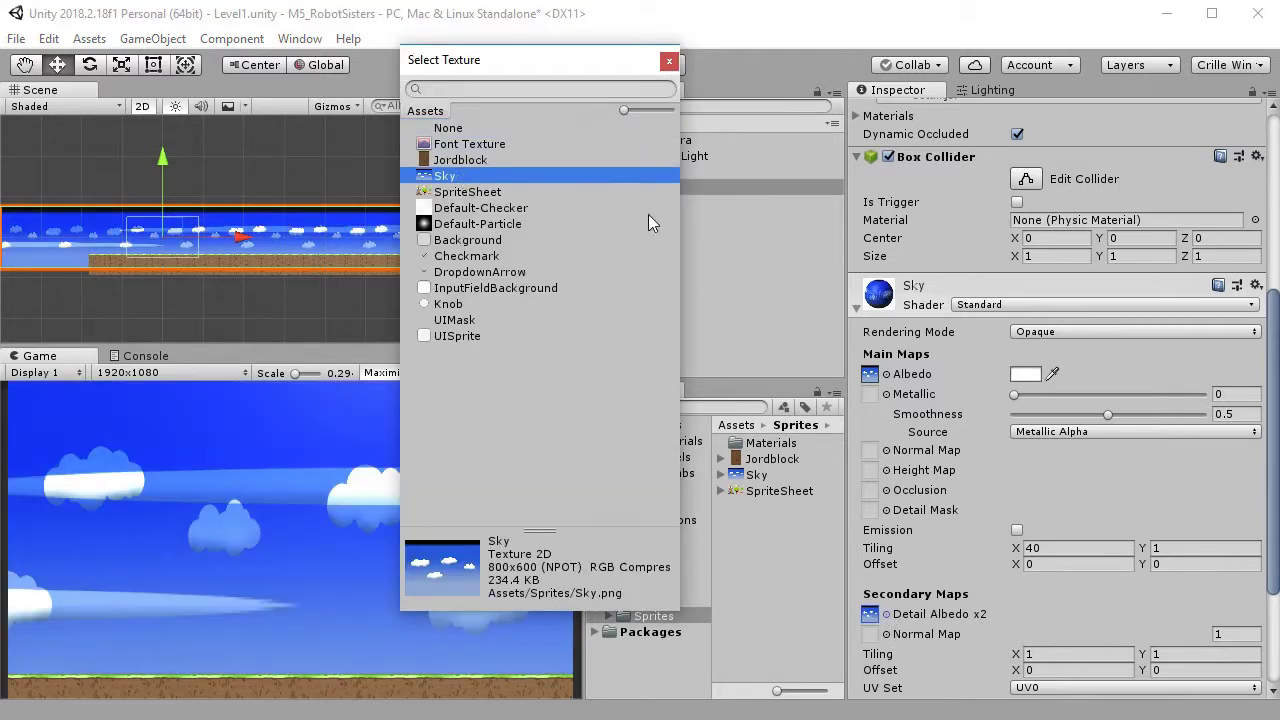
{"action": "left_click", "coordinate": [669, 62]}
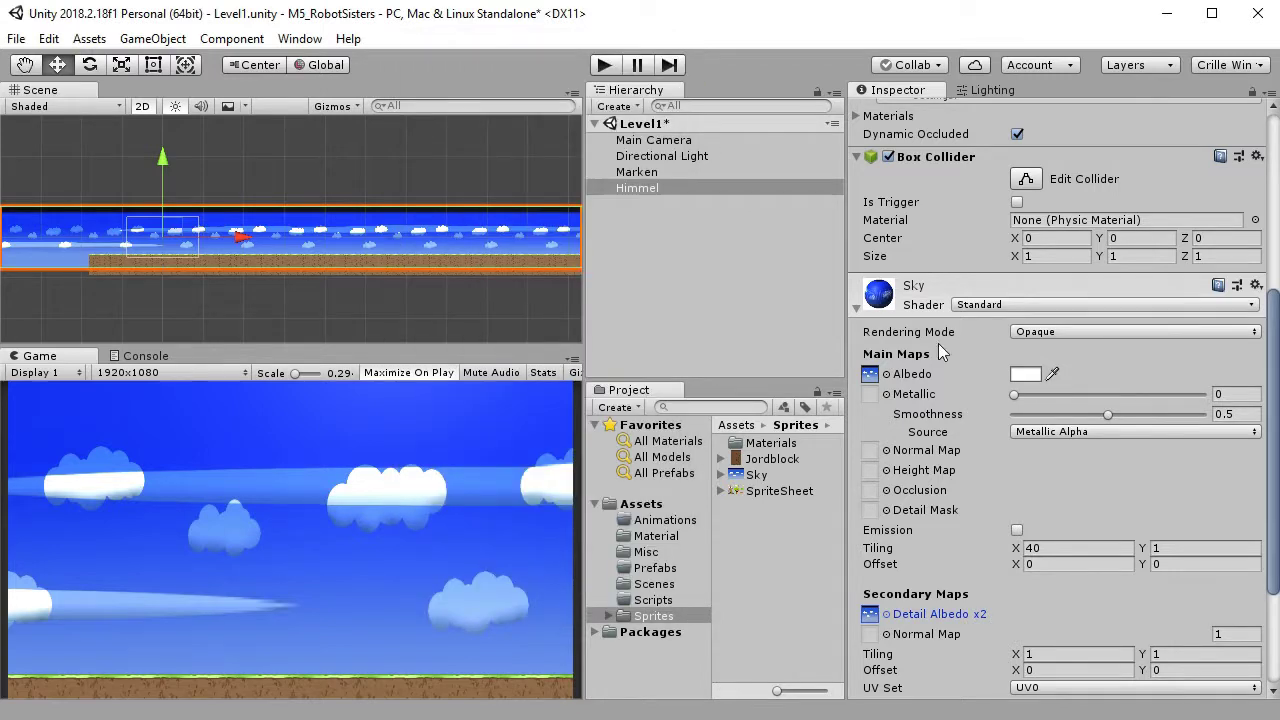
Remove the main Albedo texture from the Sky material by choosing None.
{"action": "left_click", "coordinate": [887, 374]}
{"action": "left_click", "coordinate": [466, 129]}
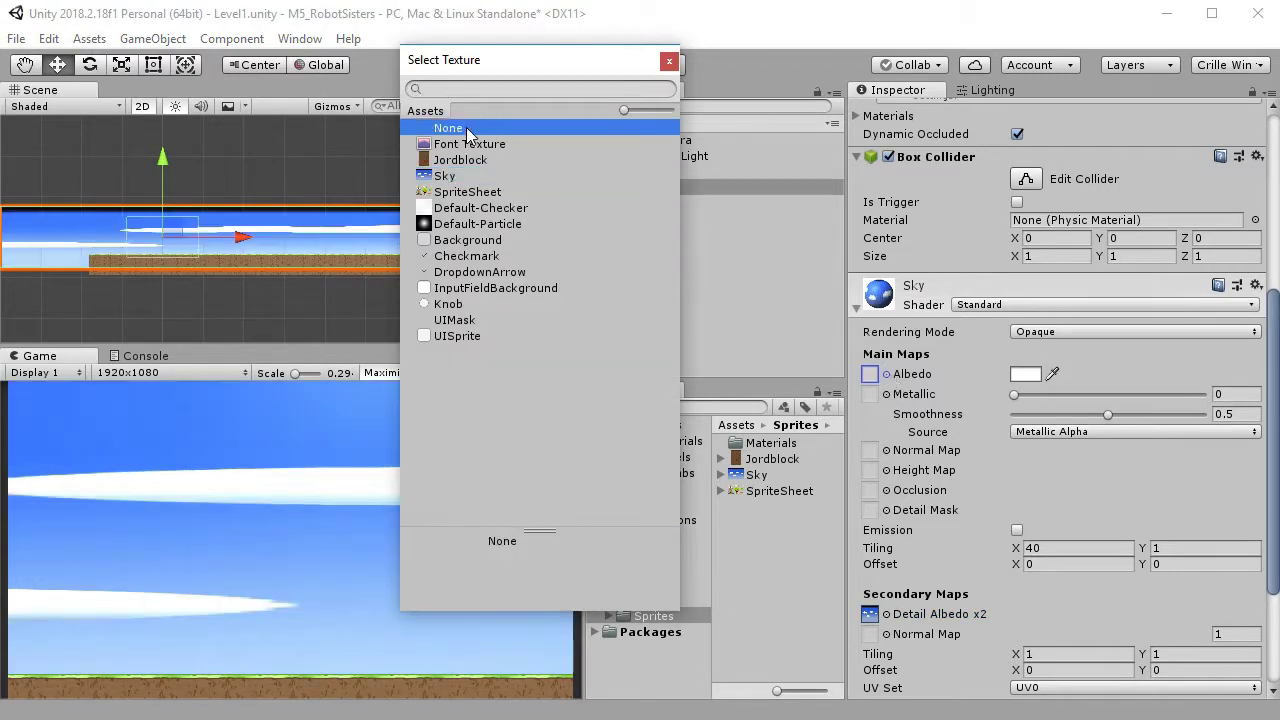
{"action": "left_click", "coordinate": [669, 62]}
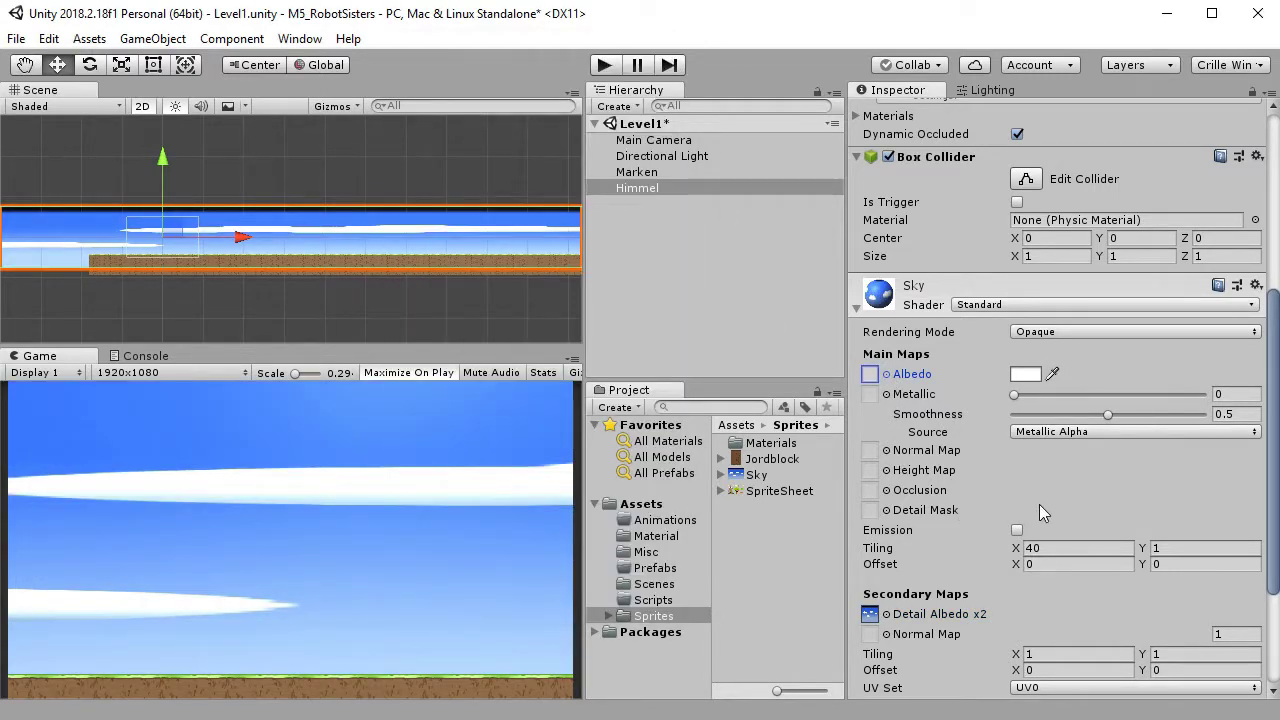
Set the secondary maps X tiling of the Sky material to 40.
{"action": "scroll", "coordinate": [1039, 504], "scroll_direction": "down", "scroll_amount": 3}
{"action": "left_click", "coordinate": [1012, 478]}
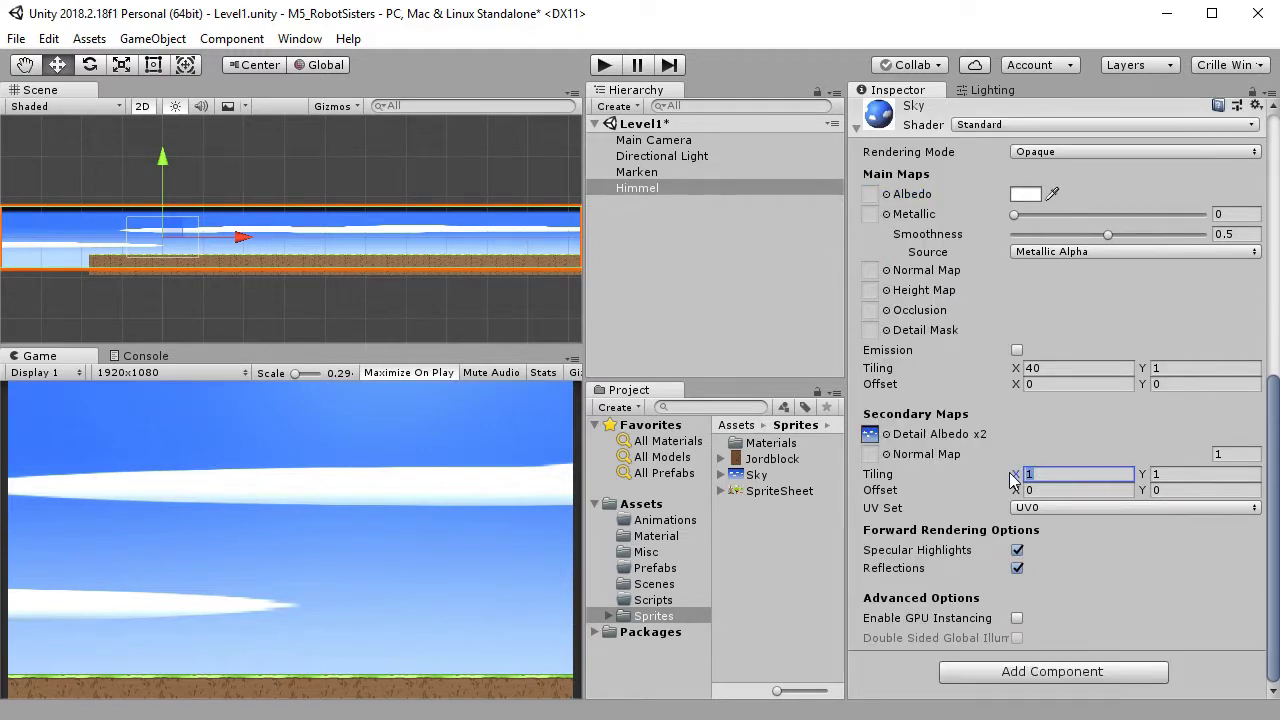
{"action": "type", "text": "40"}
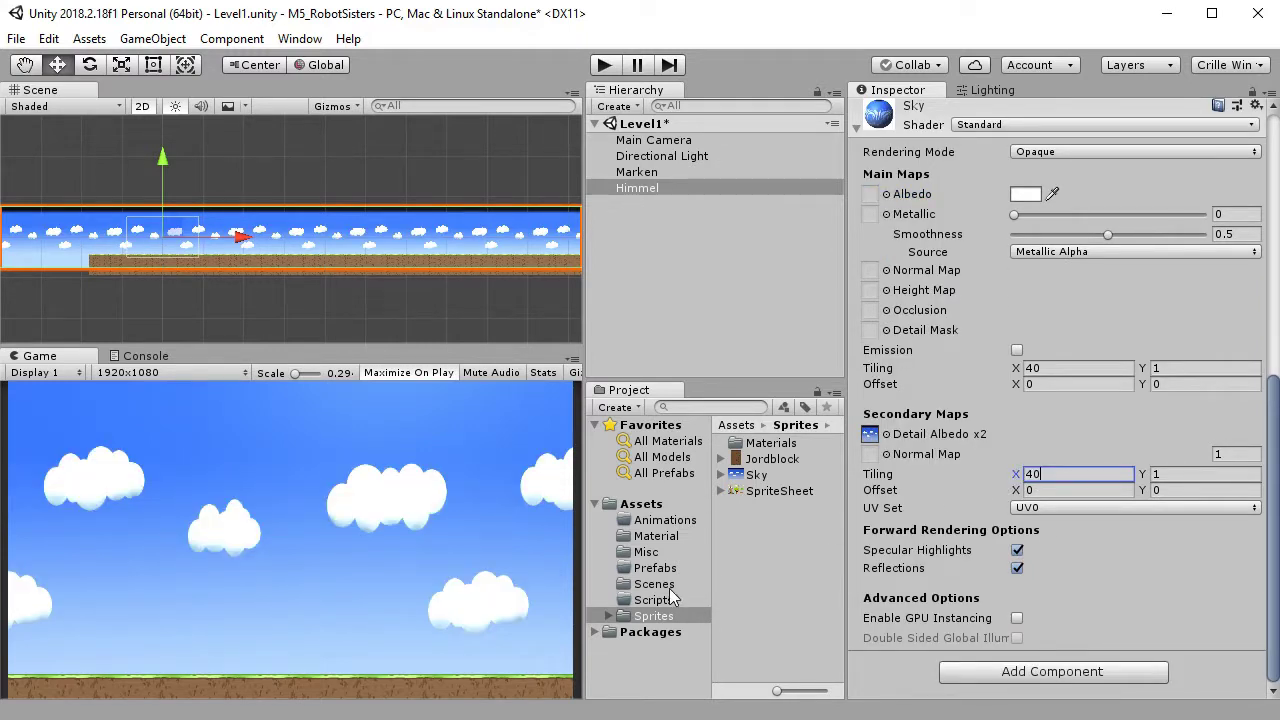
Raise Himmel to a Y position of about 2.5 and shift it along X to about 282.8, aligning its end with Marken's.
{"action": "key", "text": "Tab"}
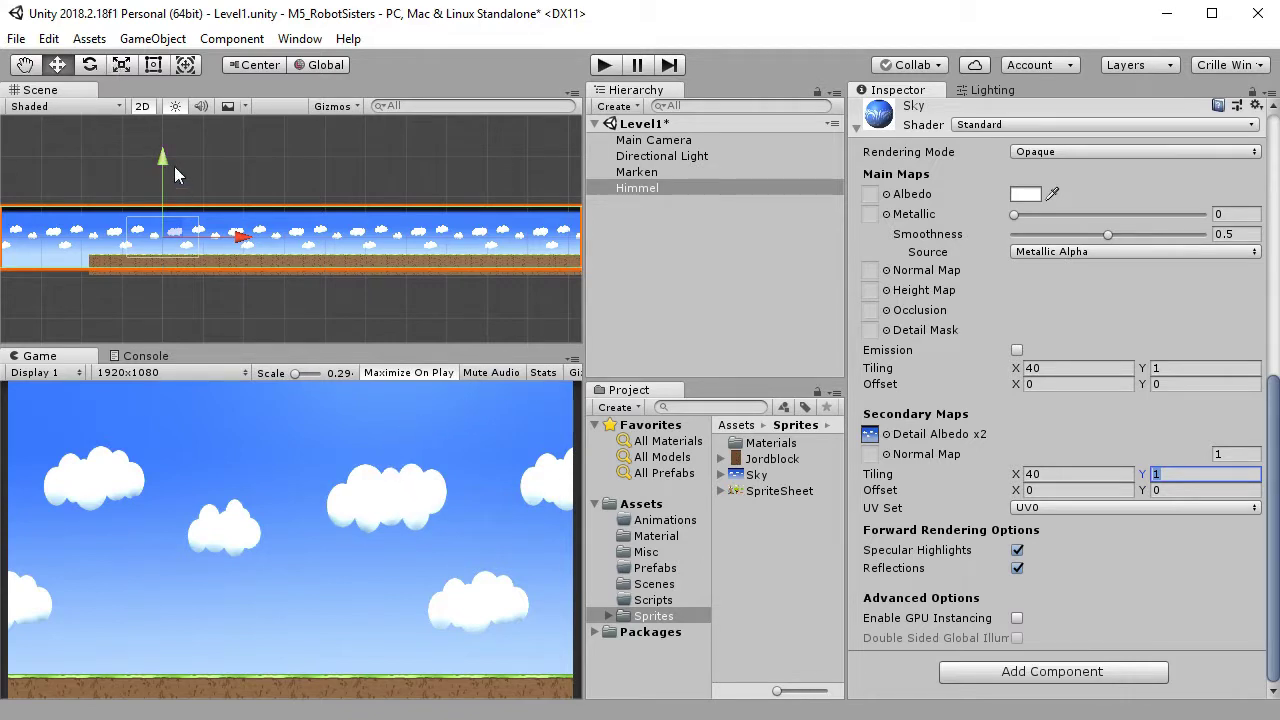
{"action": "mouse_move", "coordinate": [167, 166]}
{"action": "left_mouse_down"}
{"action": "mouse_move", "coordinate": [170, 148]}
{"action": "mouse_move", "coordinate": [180, 153]}
{"action": "left_mouse_up"}
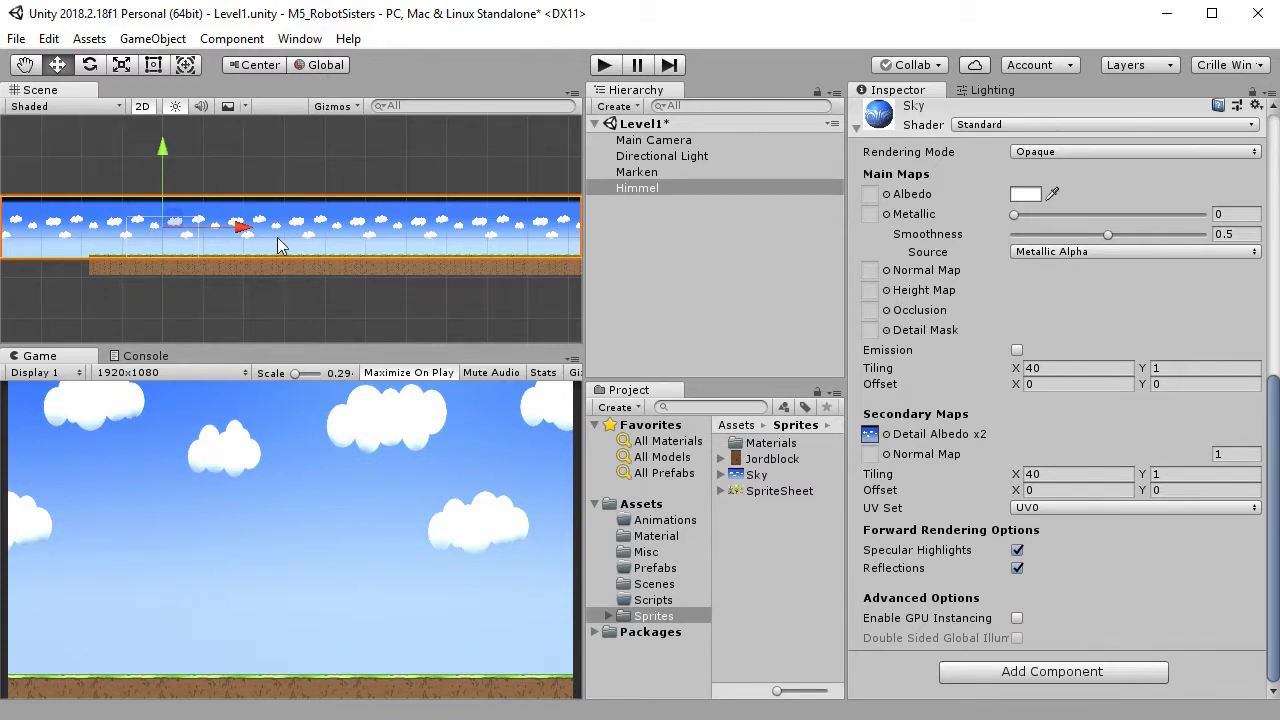
{"action": "left_click_drag", "start_coordinate": [245, 232], "coordinate": [808, 198]}
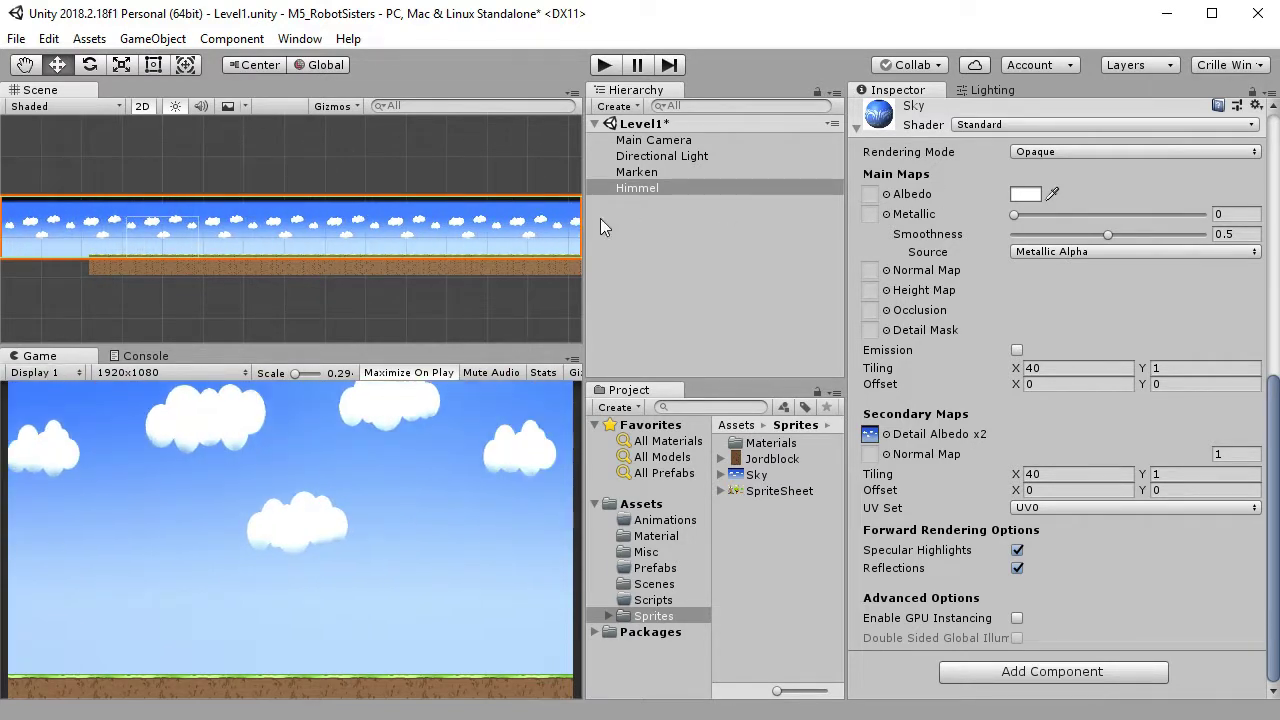
{"action": "scroll", "coordinate": [159, 235], "scroll_direction": "down", "scroll_amount": 5}
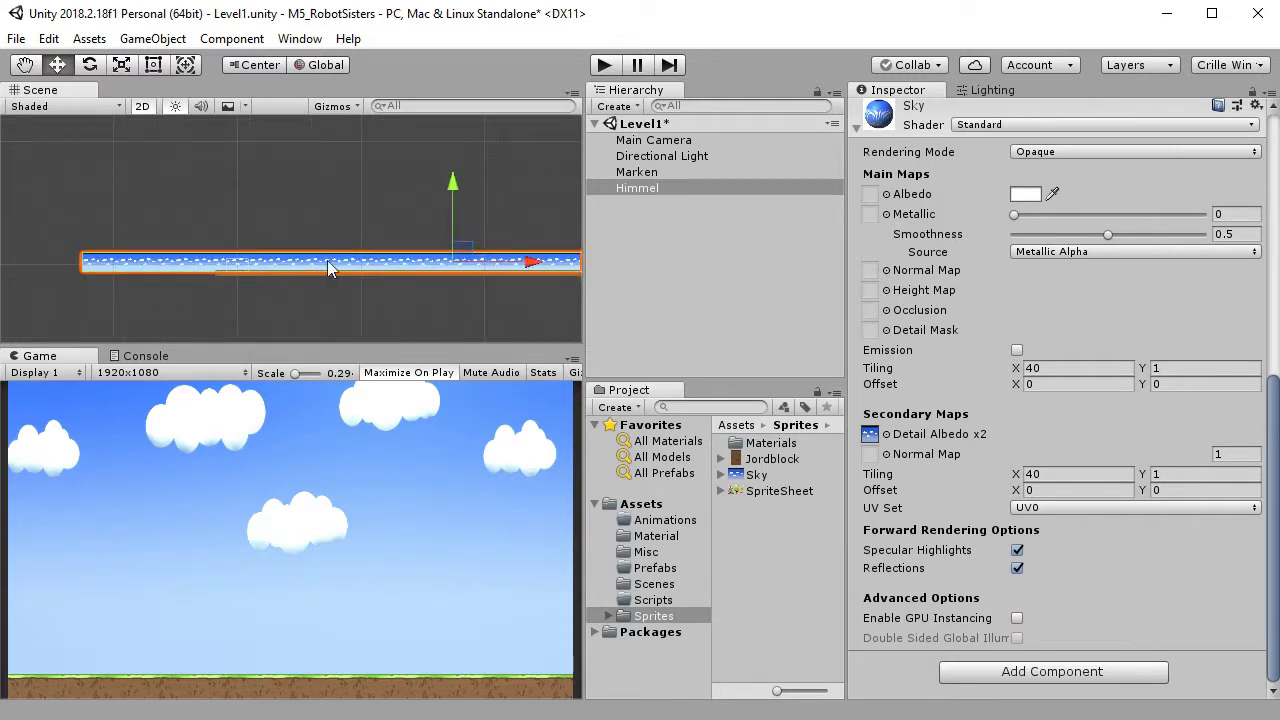
{"action": "left_click_drag", "start_coordinate": [532, 264], "coordinate": [662, 248]}
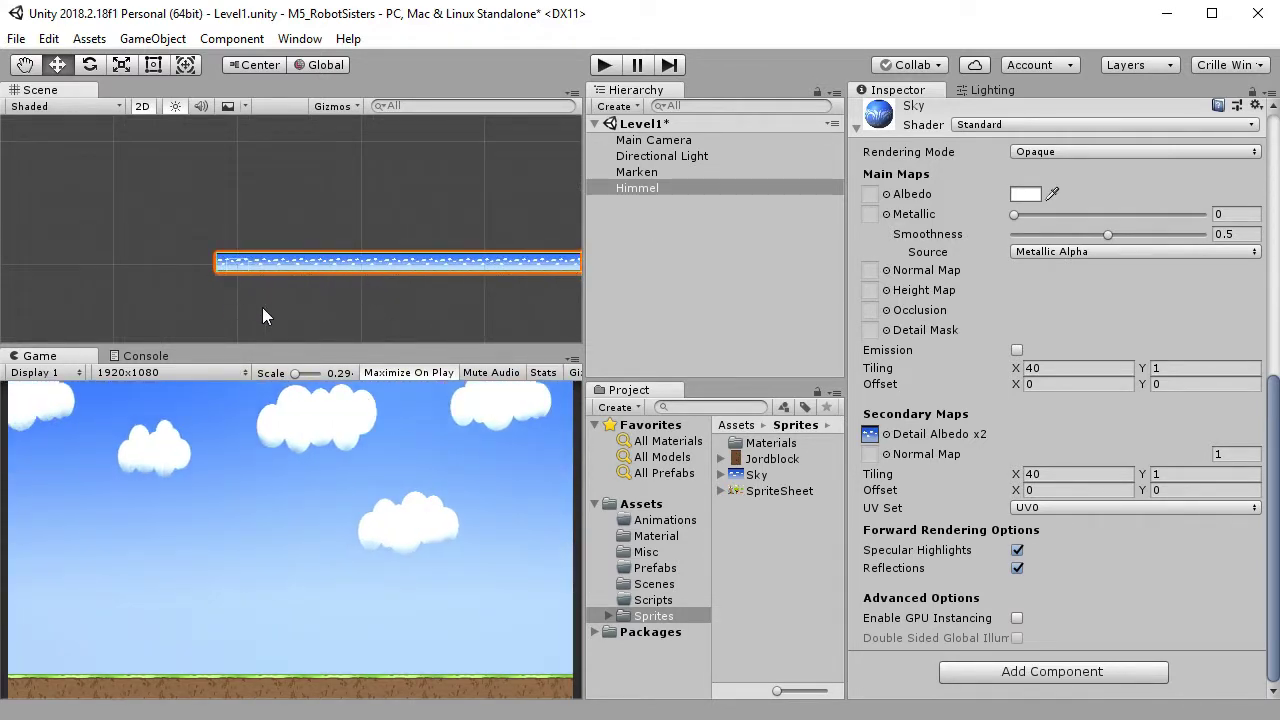
Set Marken's X position to 280.
{"action": "scroll", "coordinate": [320, 305], "scroll_direction": "up", "scroll_amount": 3}
{"action": "left_click", "coordinate": [305, 241]}
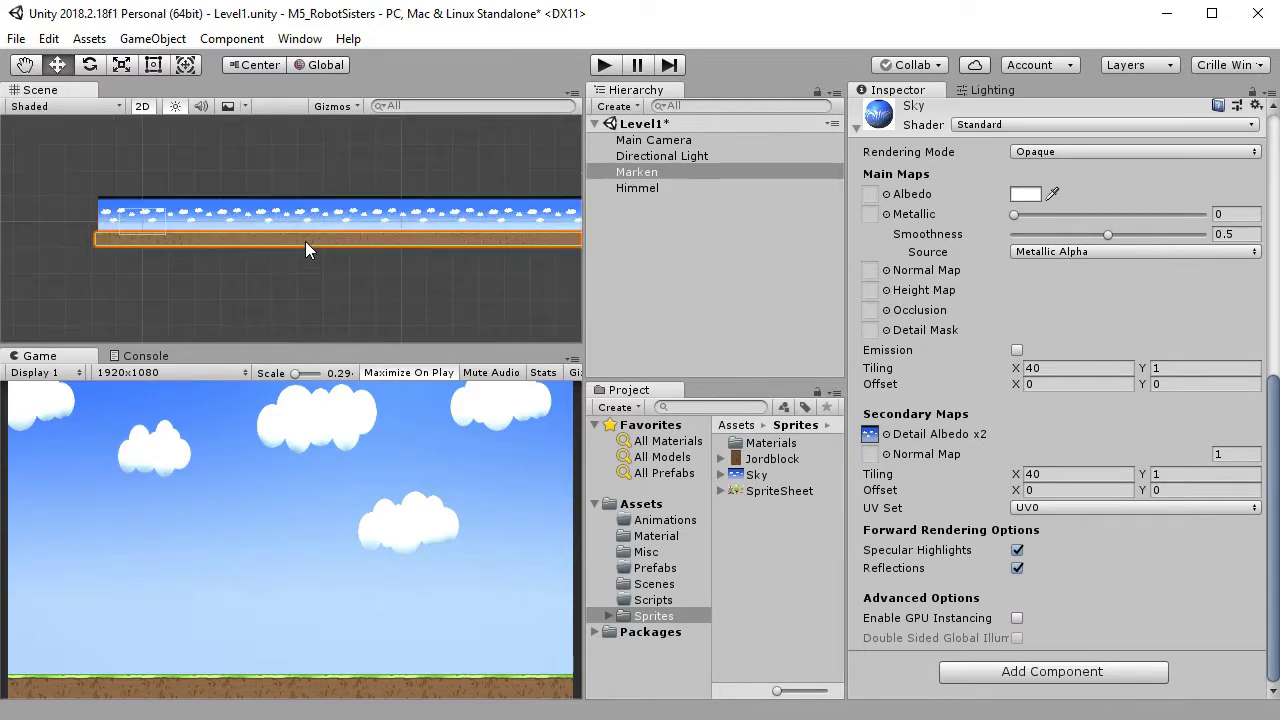
{"action": "scroll", "coordinate": [1090, 303], "scroll_direction": "up", "scroll_amount": 9}
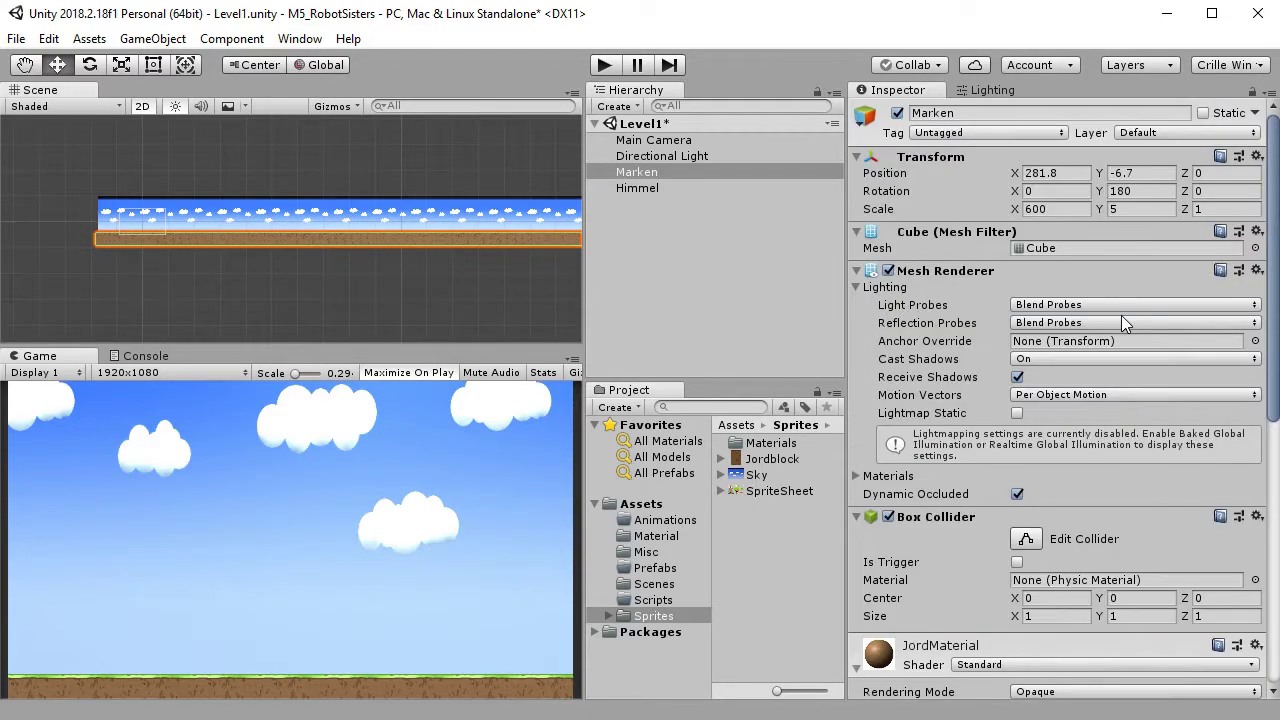
{"action": "left_click", "coordinate": [1043, 173]}
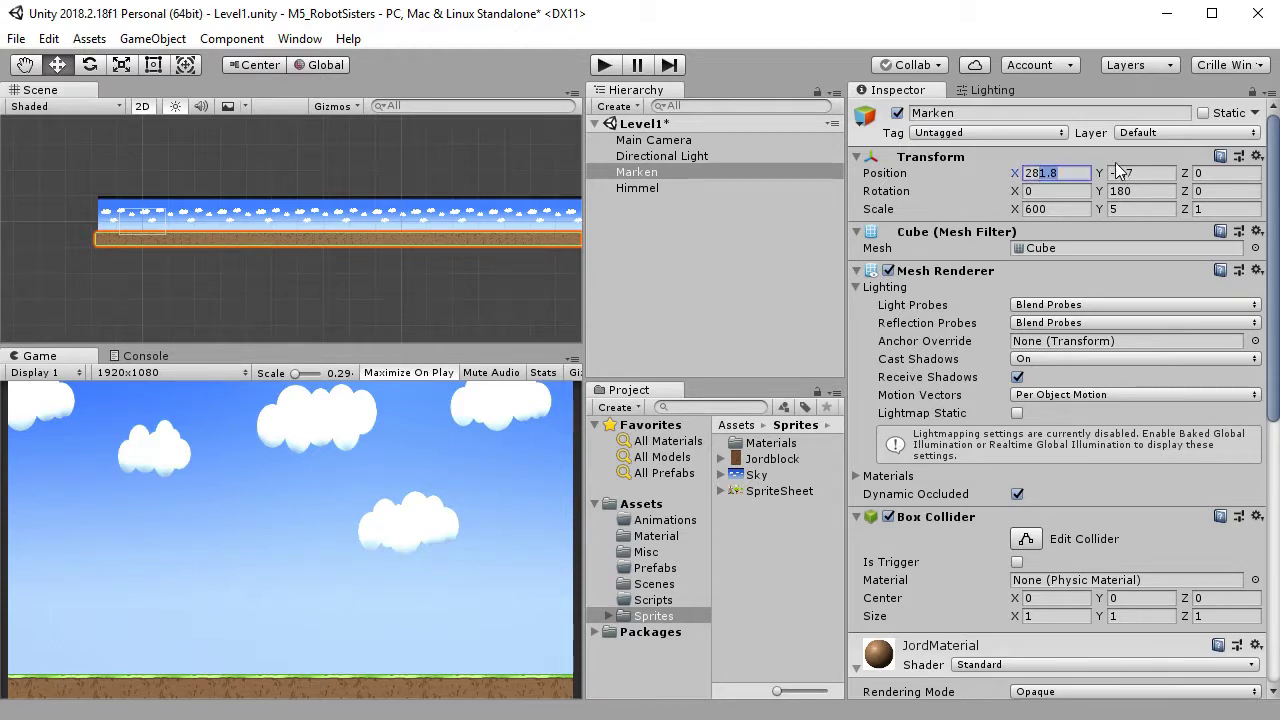
{"action": "type", "text": "280"}
{"action": "key", "text": "Tab"}
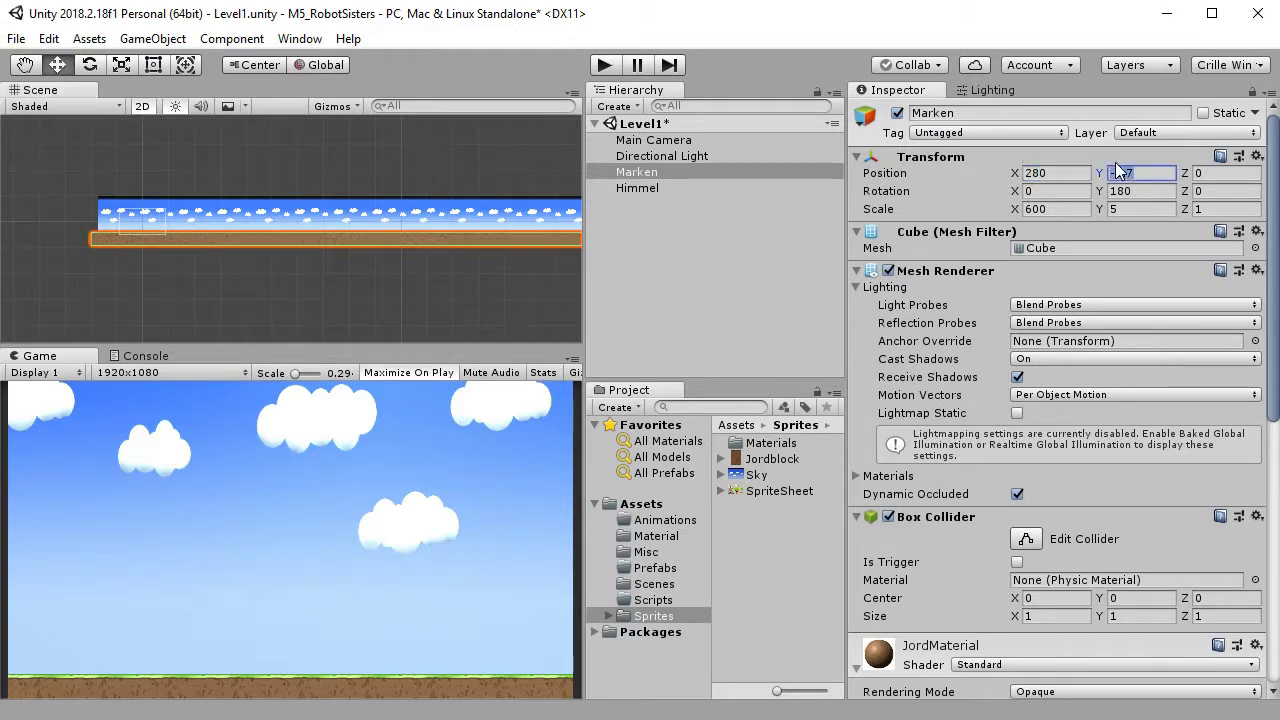
Set Himmel's X position to 280 to match the ground.
{"action": "left_click", "coordinate": [636, 189]}
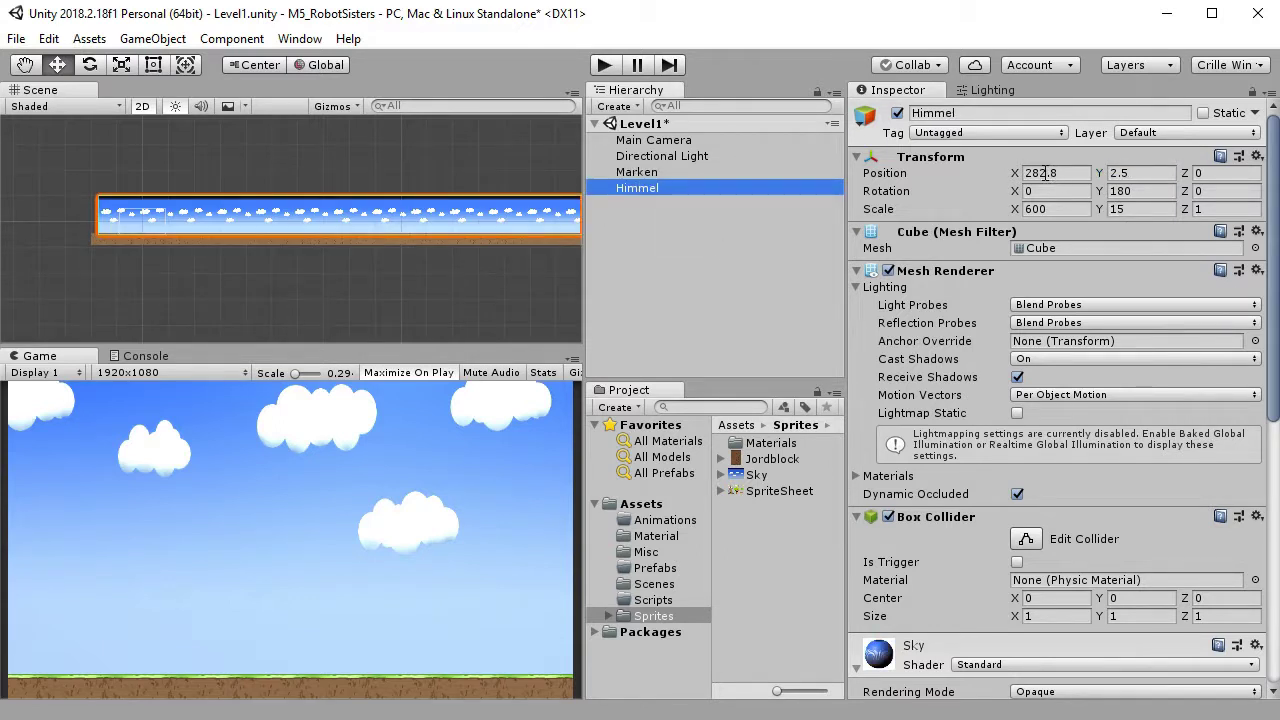
{"action": "left_click", "coordinate": [1046, 172]}
{"action": "key", "text": "BackSpace"}
{"action": "key", "text": "BackSpace"}
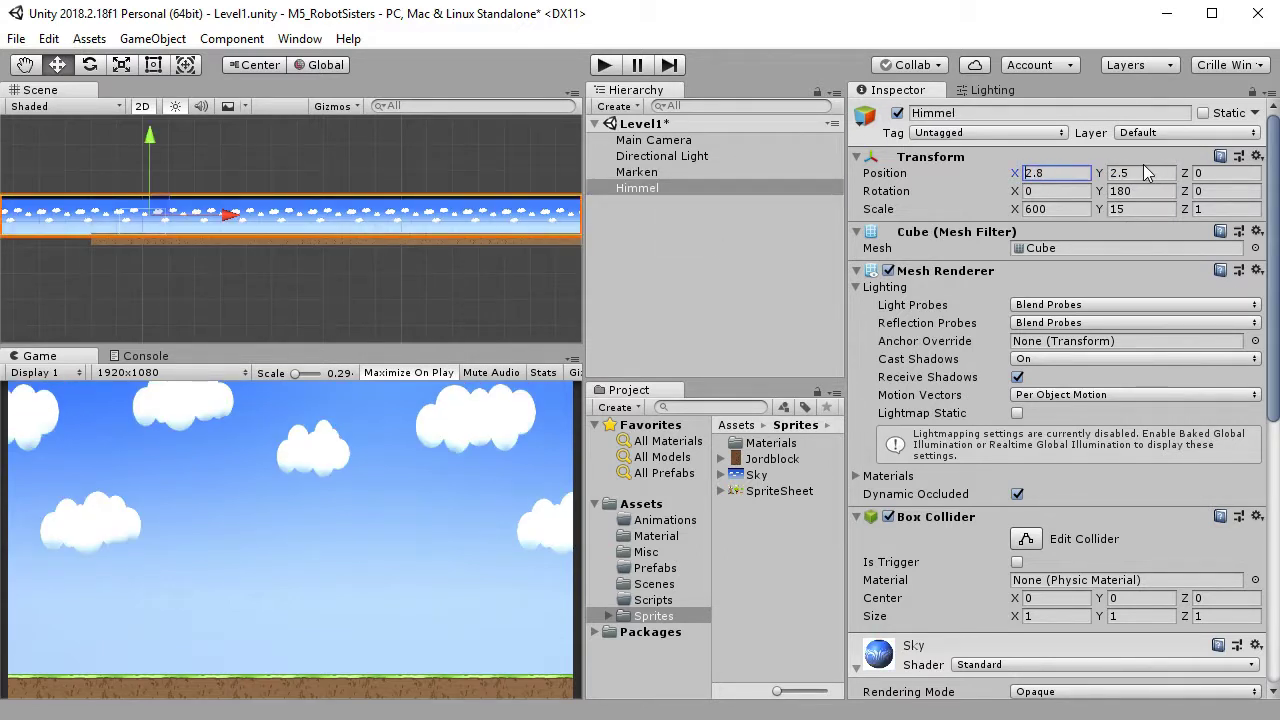
{"action": "key", "text": "Delete"}
{"action": "key", "text": "Delete"}
{"action": "type", "text": "80"}
{"action": "key", "text": "Tab"}
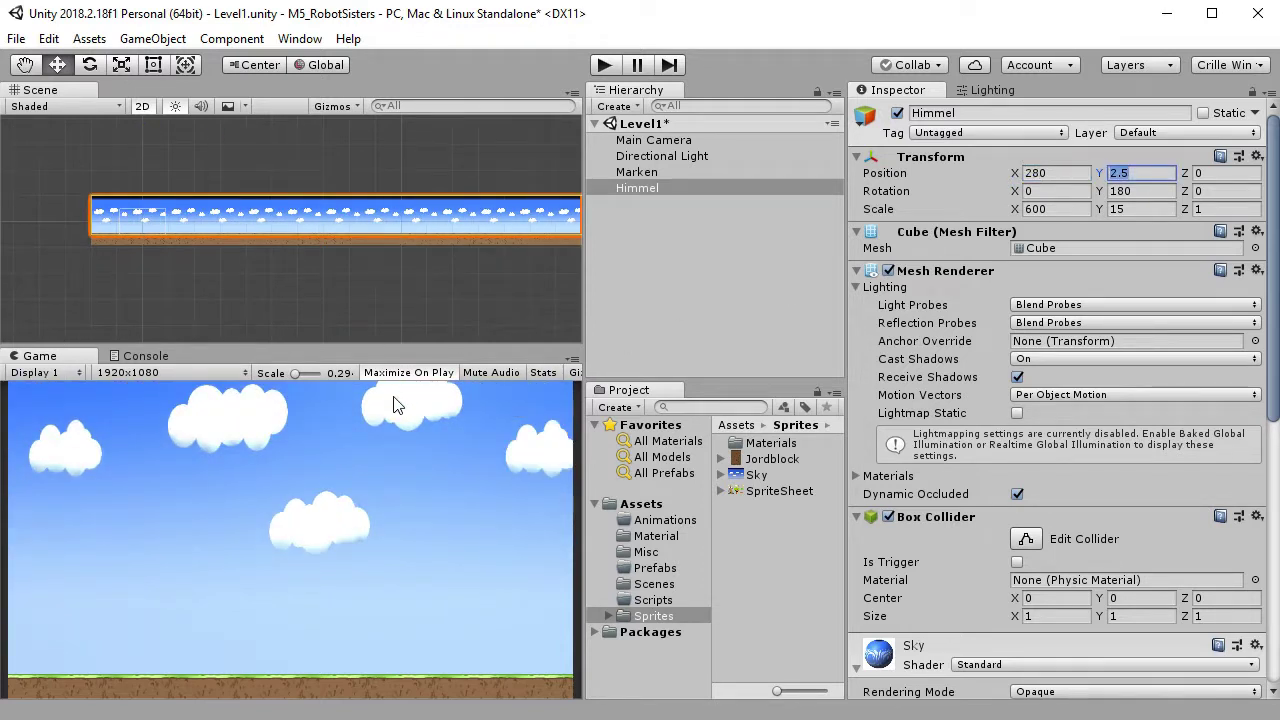
Widen the Scene and Game views and look along the aligned sky and ground strips.
{"action": "left_click_drag", "start_coordinate": [583, 349], "coordinate": [638, 349]}
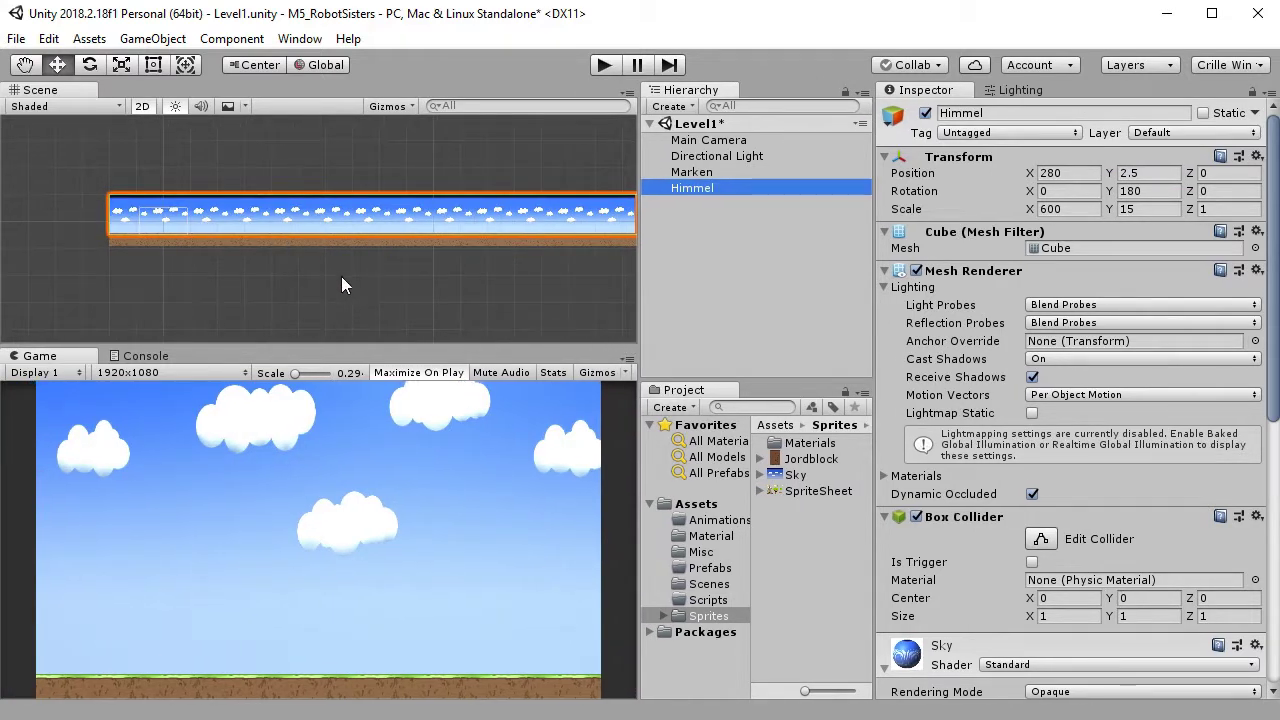
{"action": "scroll", "coordinate": [543, 257], "scroll_direction": "up", "scroll_amount": 2}
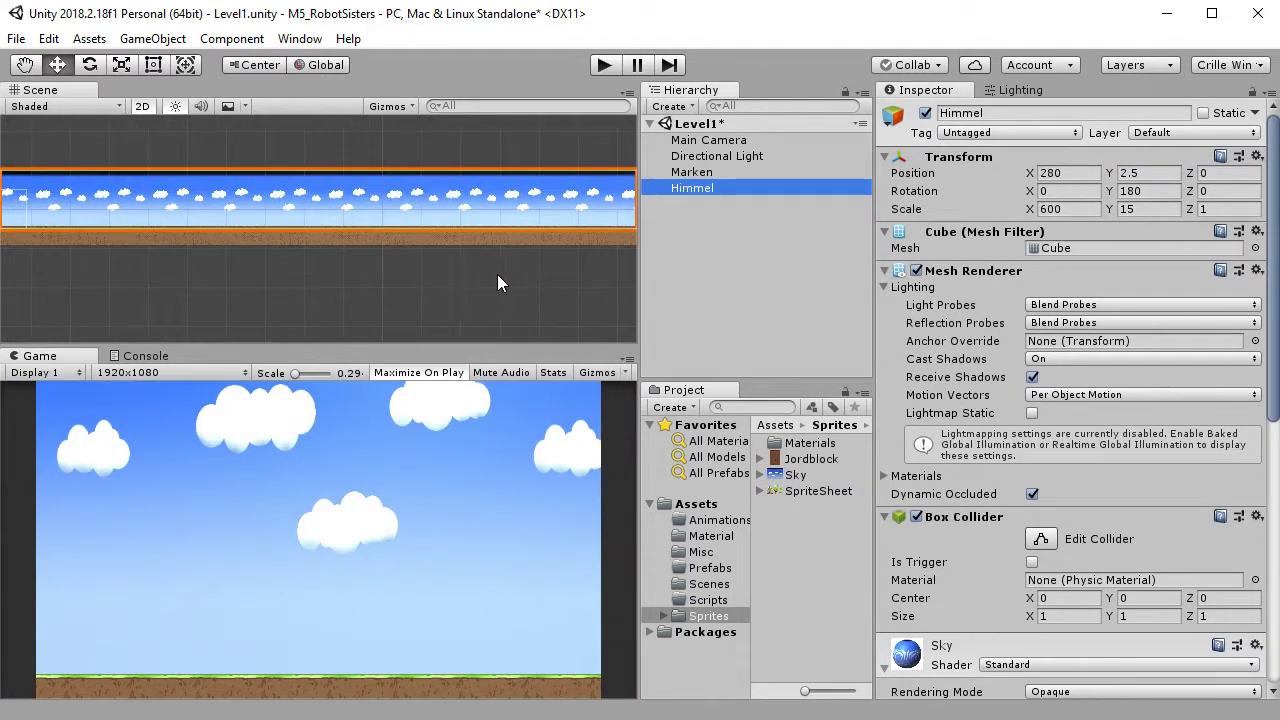
{"action": "scroll", "coordinate": [491, 280], "scroll_direction": "down", "scroll_amount": 1}
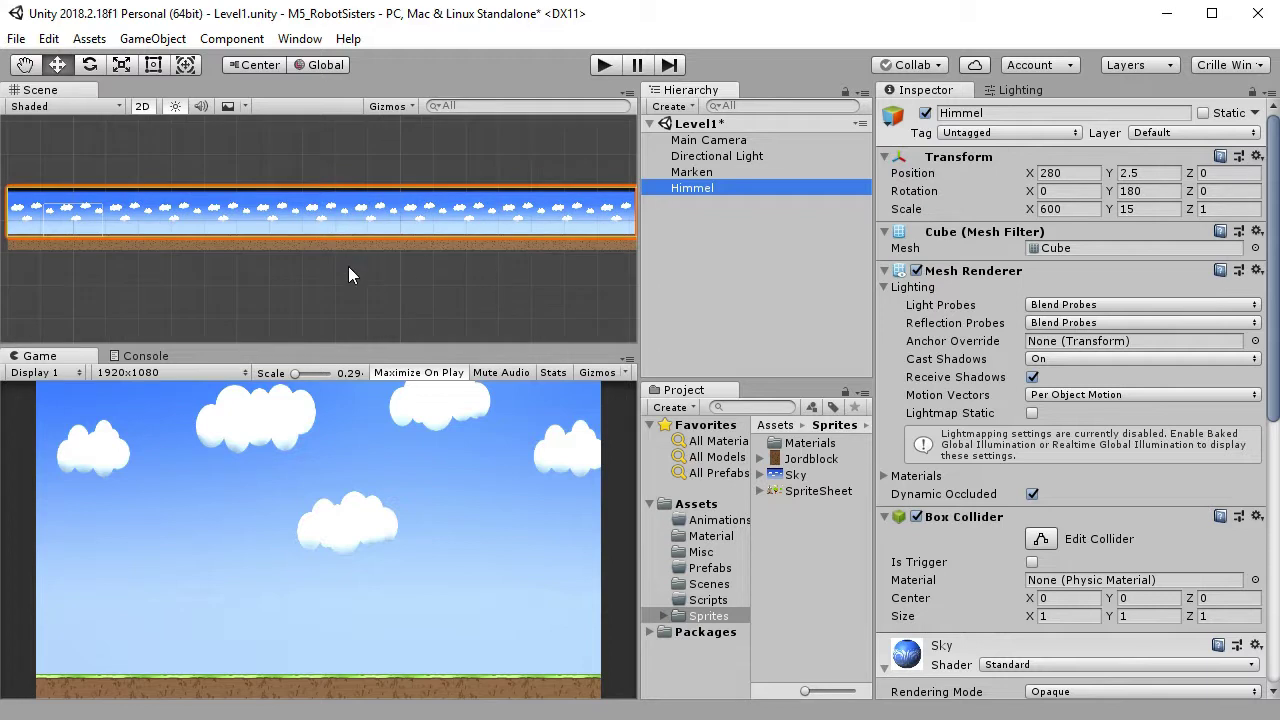
Show the scene in 3D perspective and move Himmel back along Z to about 4.9, behind Marken.
{"action": "left_click", "coordinate": [142, 106]}
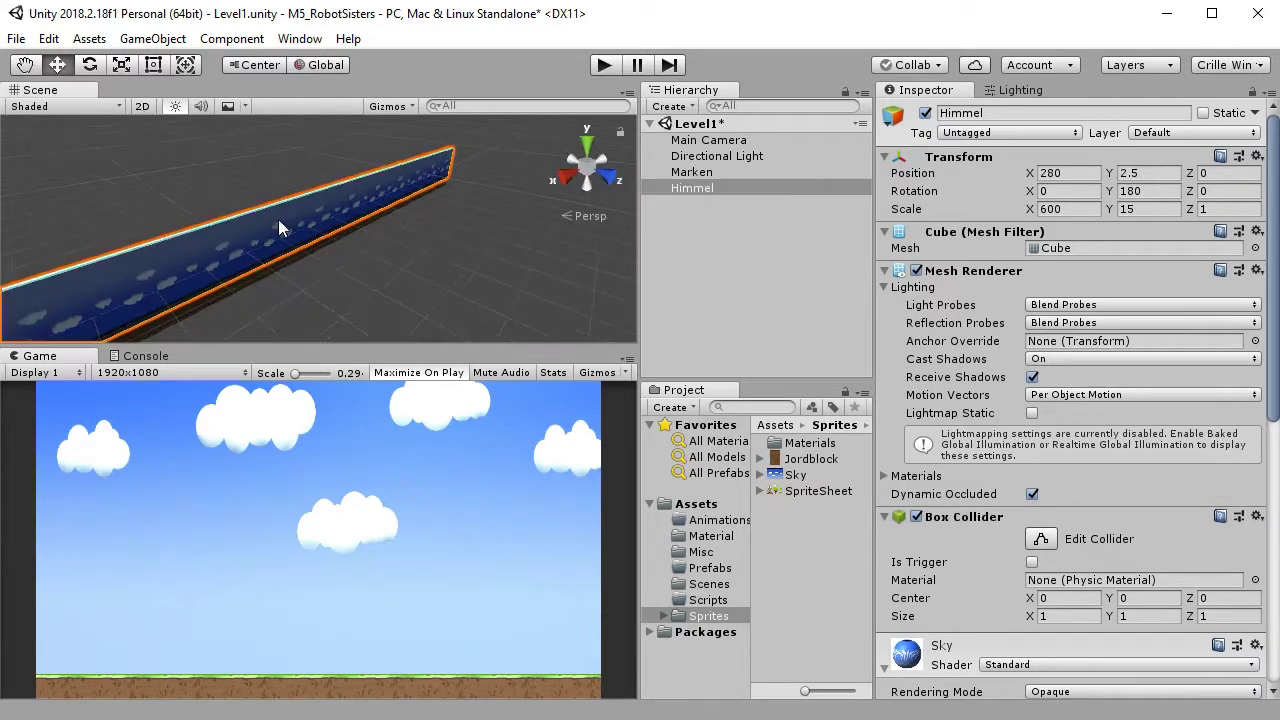
{"action": "right_click_drag", "start_coordinate": [115, 243], "coordinate": [462, 265]}
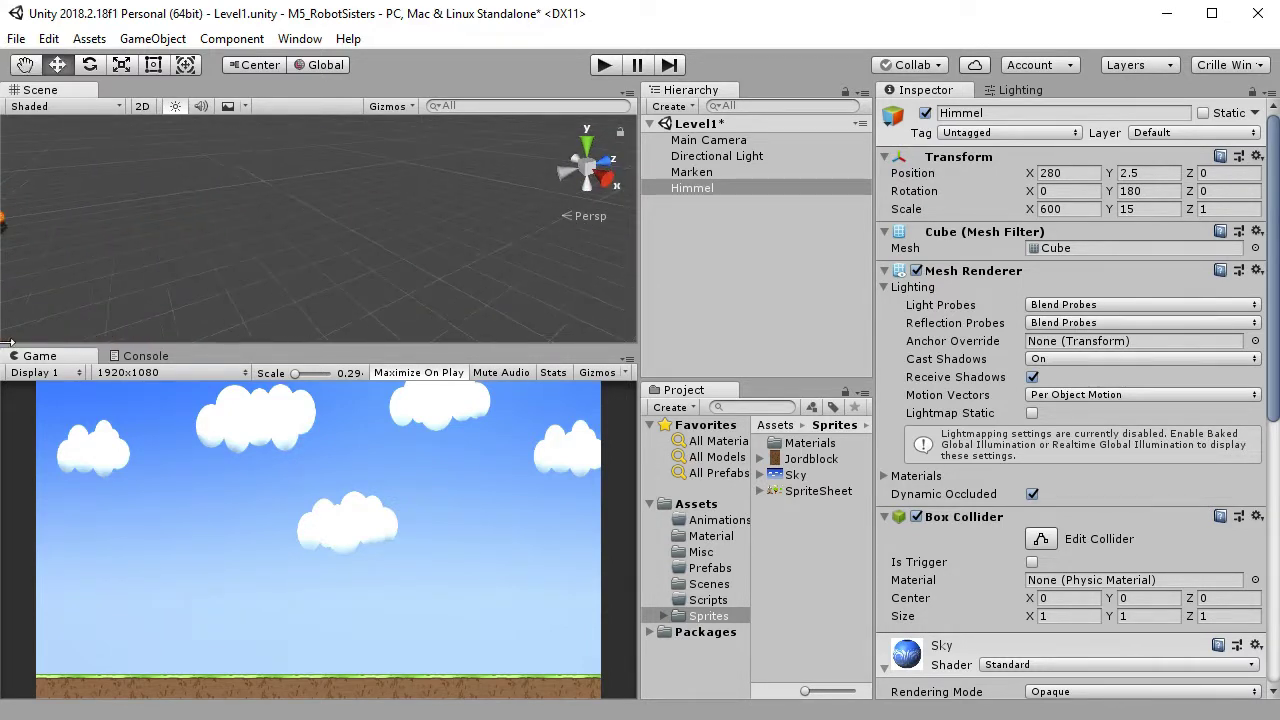
{"action": "right_click_drag", "start_coordinate": [169, 264], "coordinate": [251, 206]}
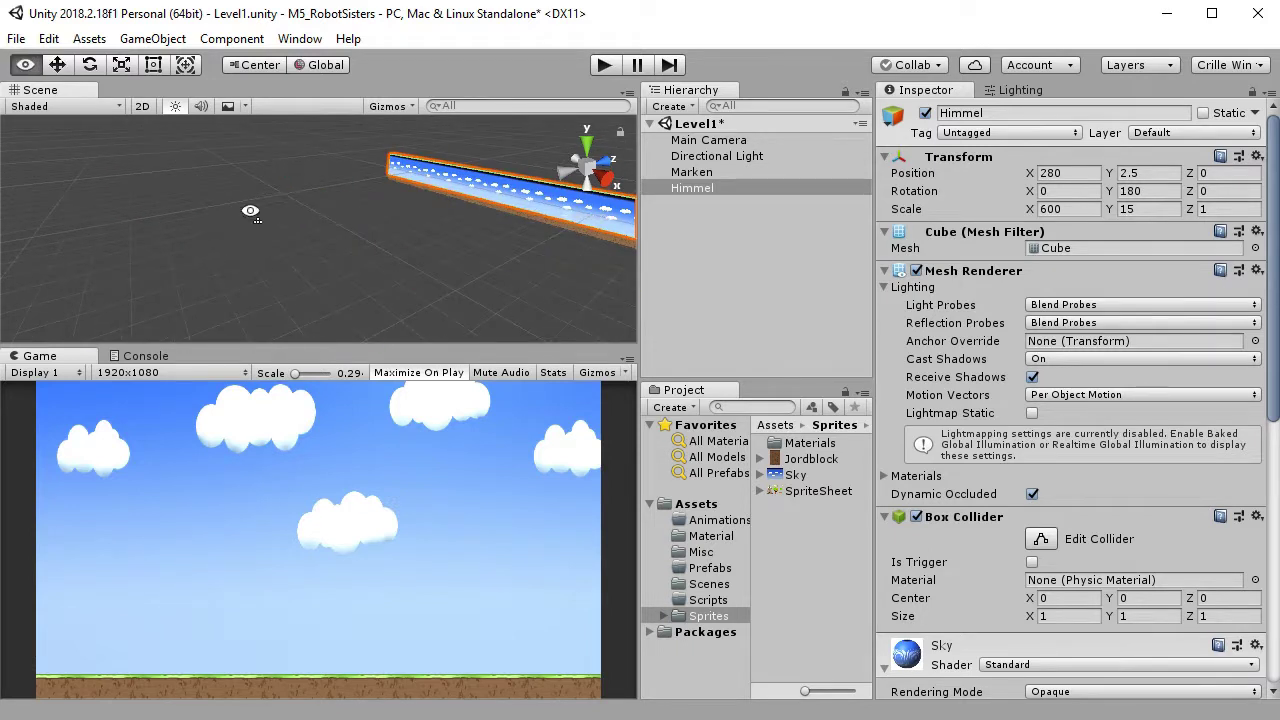
{"action": "right_click_drag", "start_coordinate": [615, 236], "coordinate": [503, 253]}
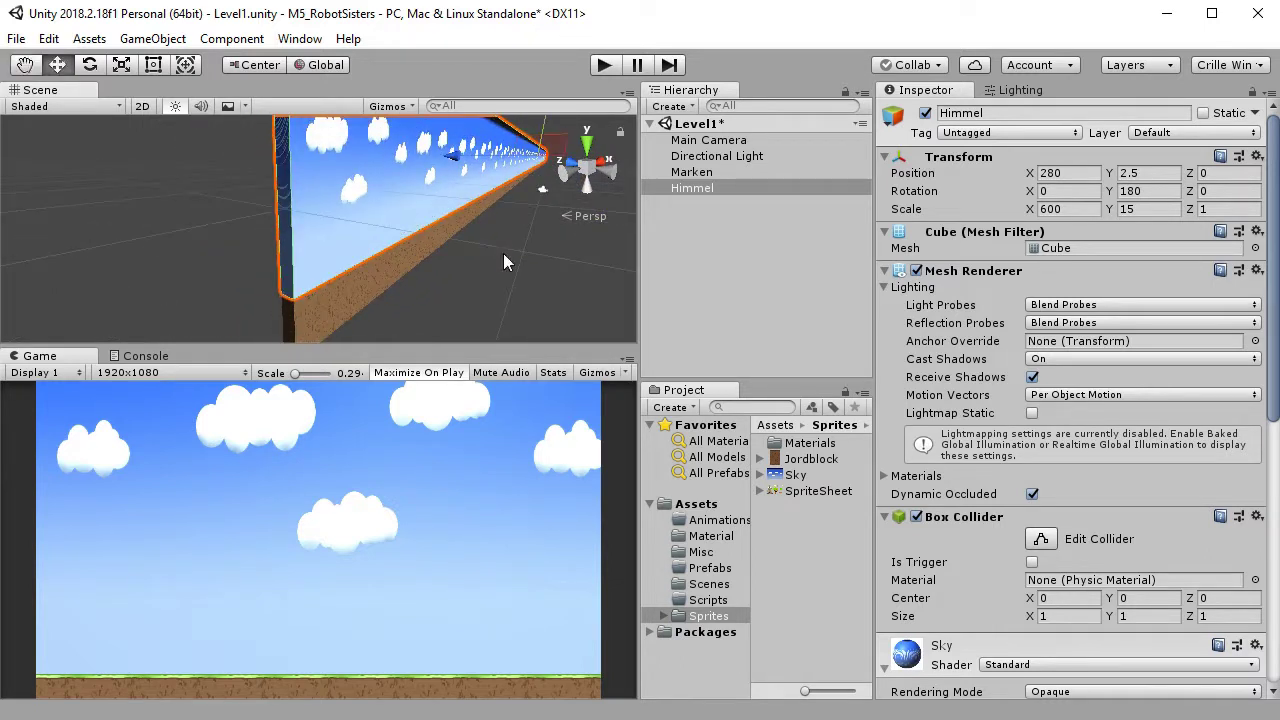
{"action": "scroll", "coordinate": [508, 270], "scroll_direction": "down", "scroll_amount": 3}
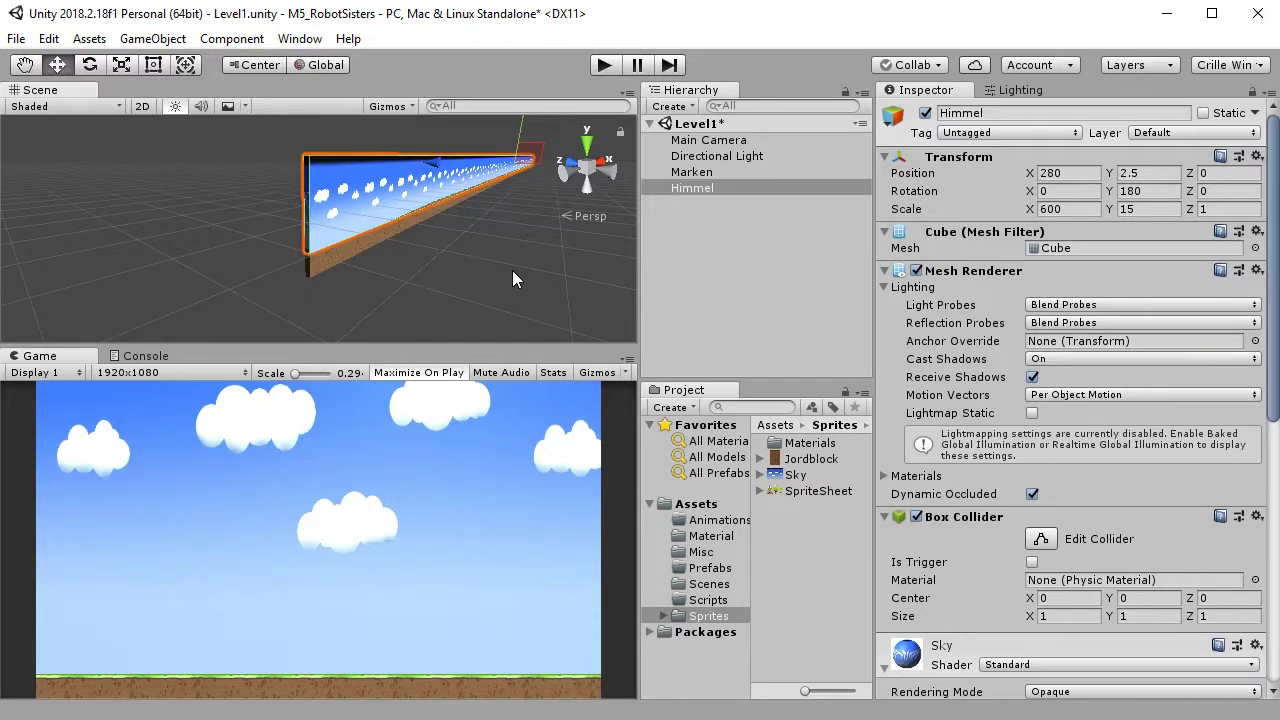
{"action": "left_click", "coordinate": [704, 190]}
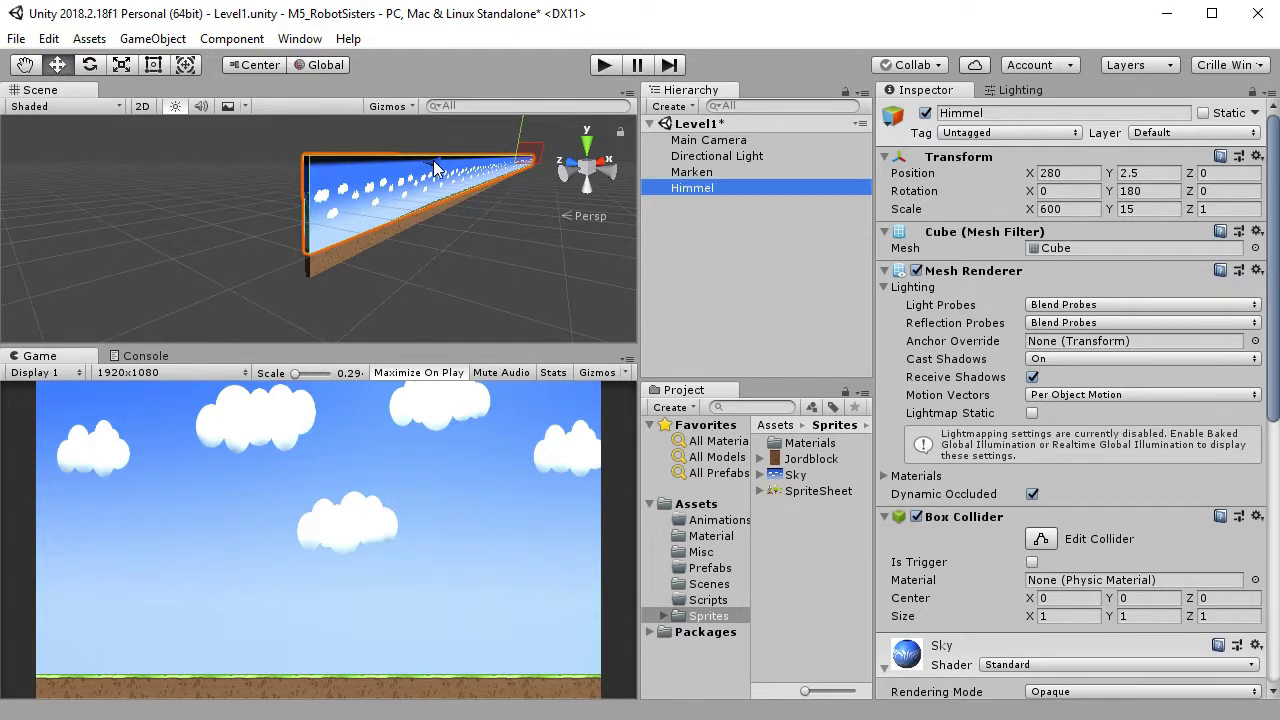
{"action": "left_click_drag", "start_coordinate": [441, 171], "coordinate": [260, 284]}
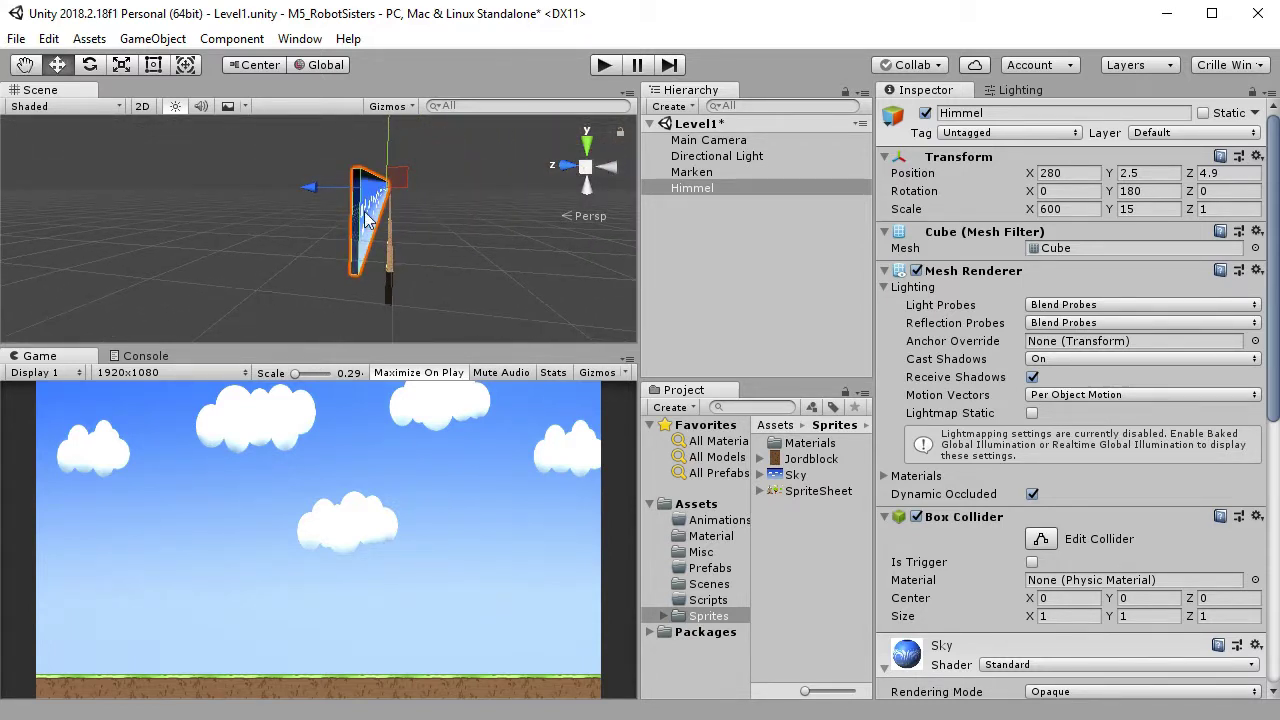
{"action": "scroll", "coordinate": [412, 262], "scroll_direction": "up", "scroll_amount": 5}
{"action": "scroll", "coordinate": [420, 270], "scroll_direction": "down", "scroll_amount": 4}
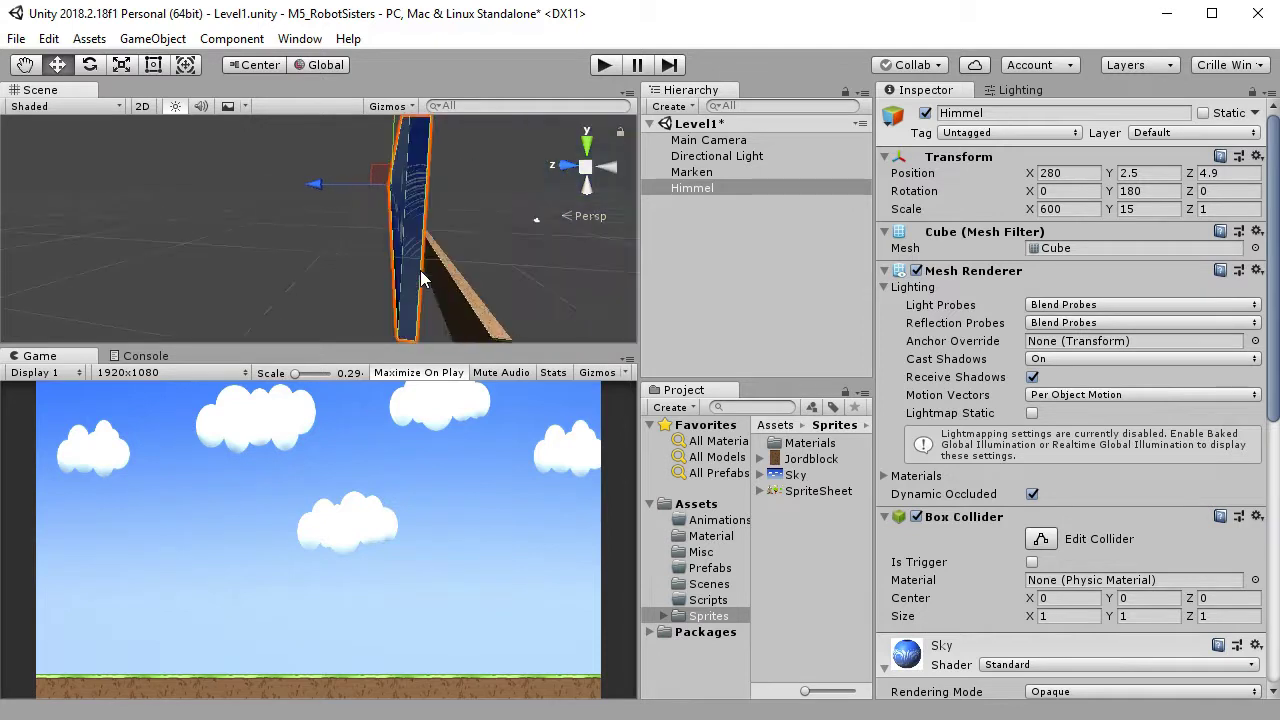
{"action": "left_click_drag", "start_coordinate": [408, 275], "coordinate": [365, 265], "text": "alt"}
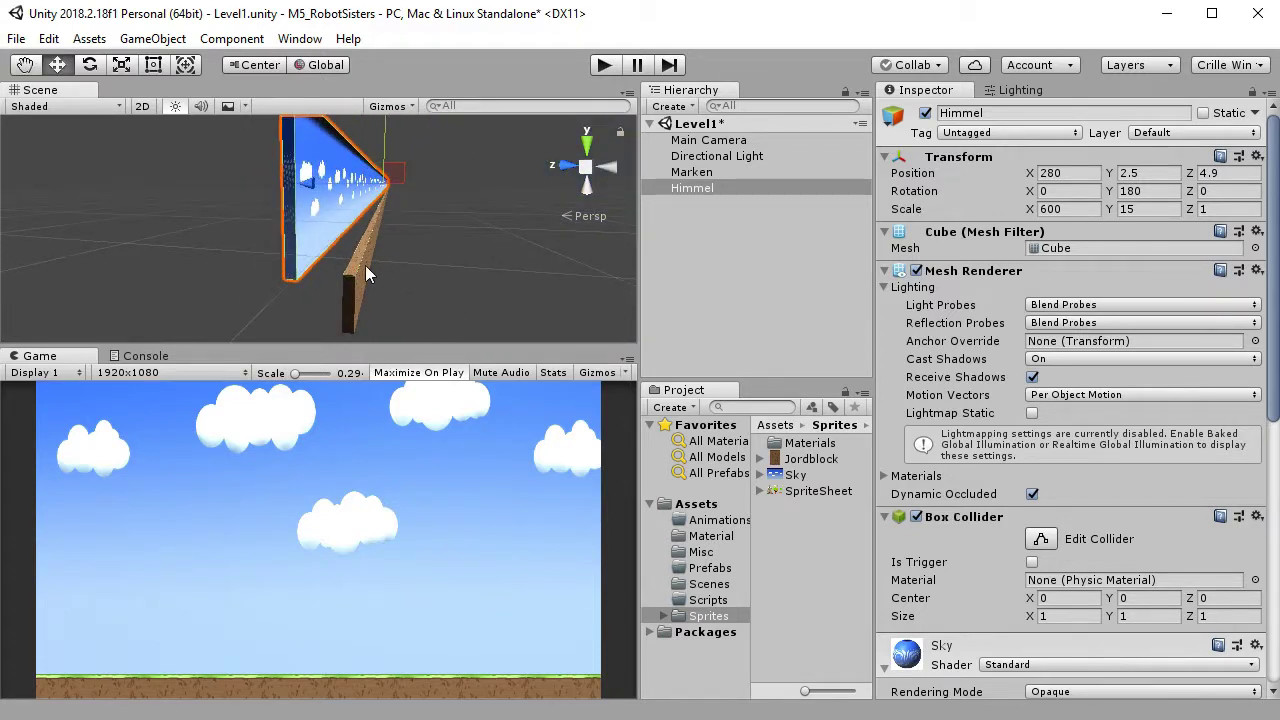
{"action": "left_click_drag", "start_coordinate": [277, 234], "coordinate": [281, 169], "text": "alt"}
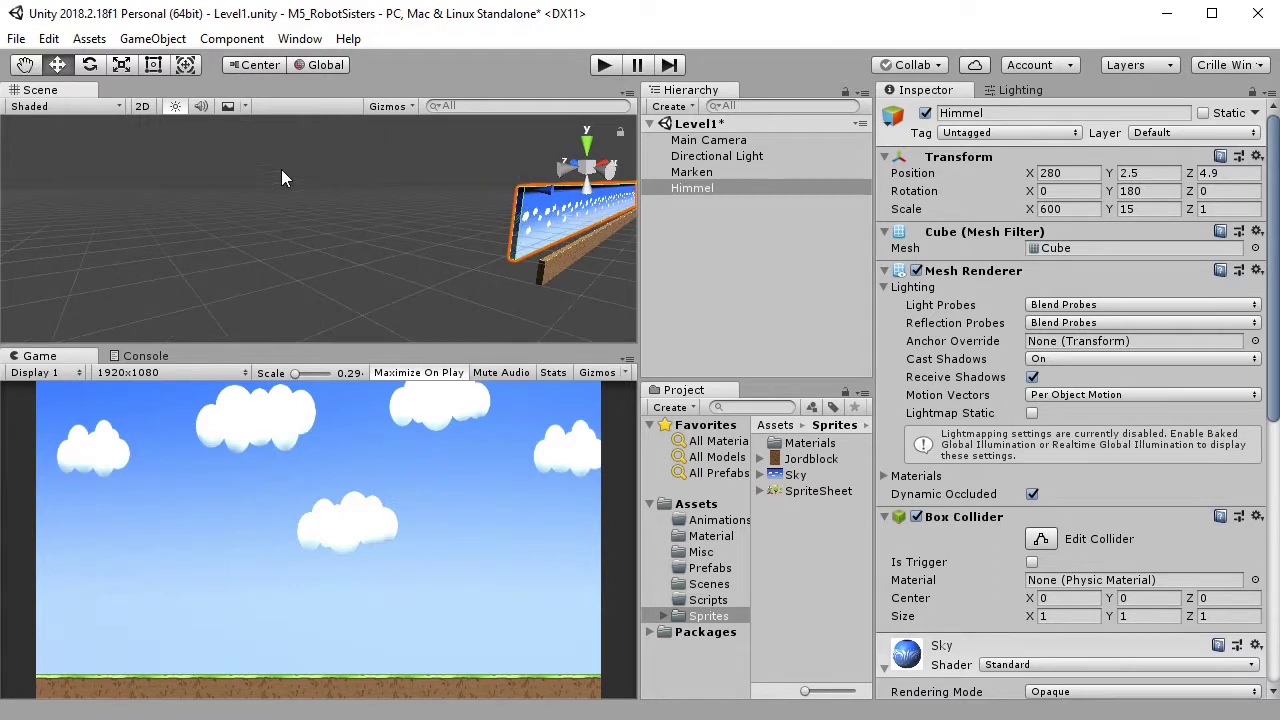
Return the Scene view to 2D and examine how Himmel and the ground area below it are displayed.
{"action": "left_click", "coordinate": [143, 106]}
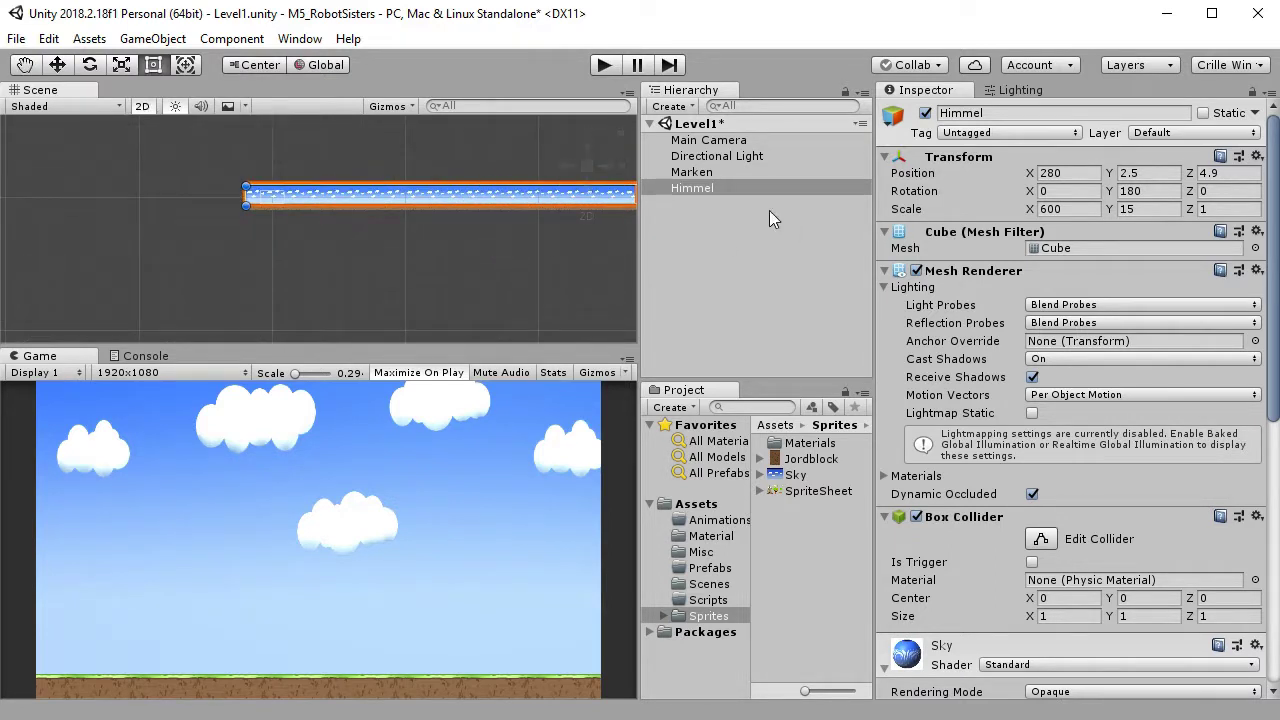
{"action": "key", "text": "f"}
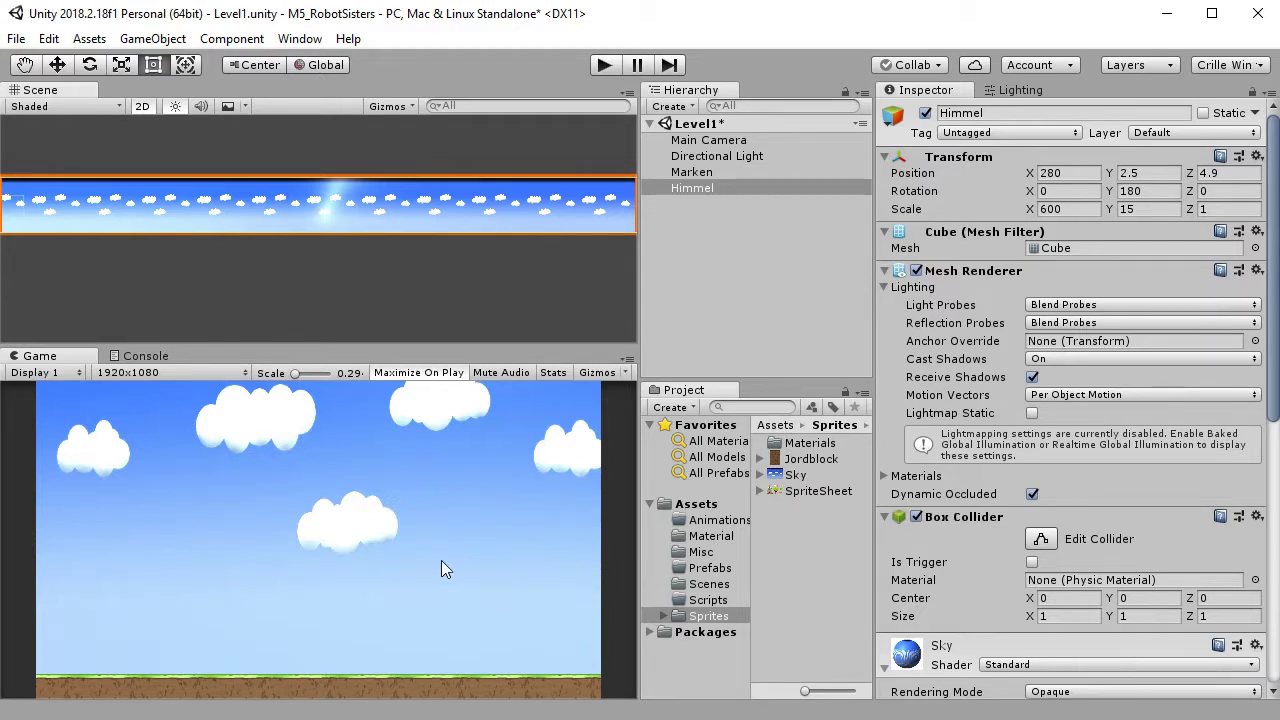
{"action": "scroll", "coordinate": [394, 266], "scroll_direction": "up", "scroll_amount": 2}
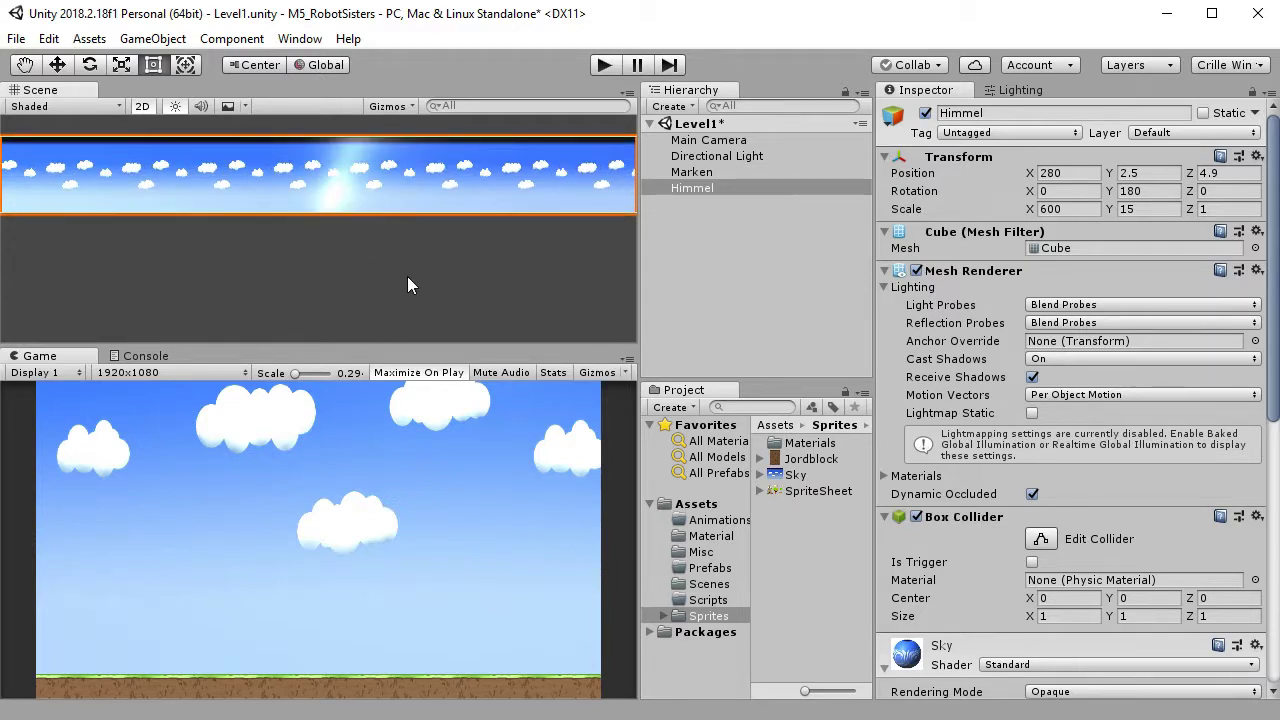
{"action": "scroll", "coordinate": [465, 311], "scroll_direction": "down", "scroll_amount": 2}
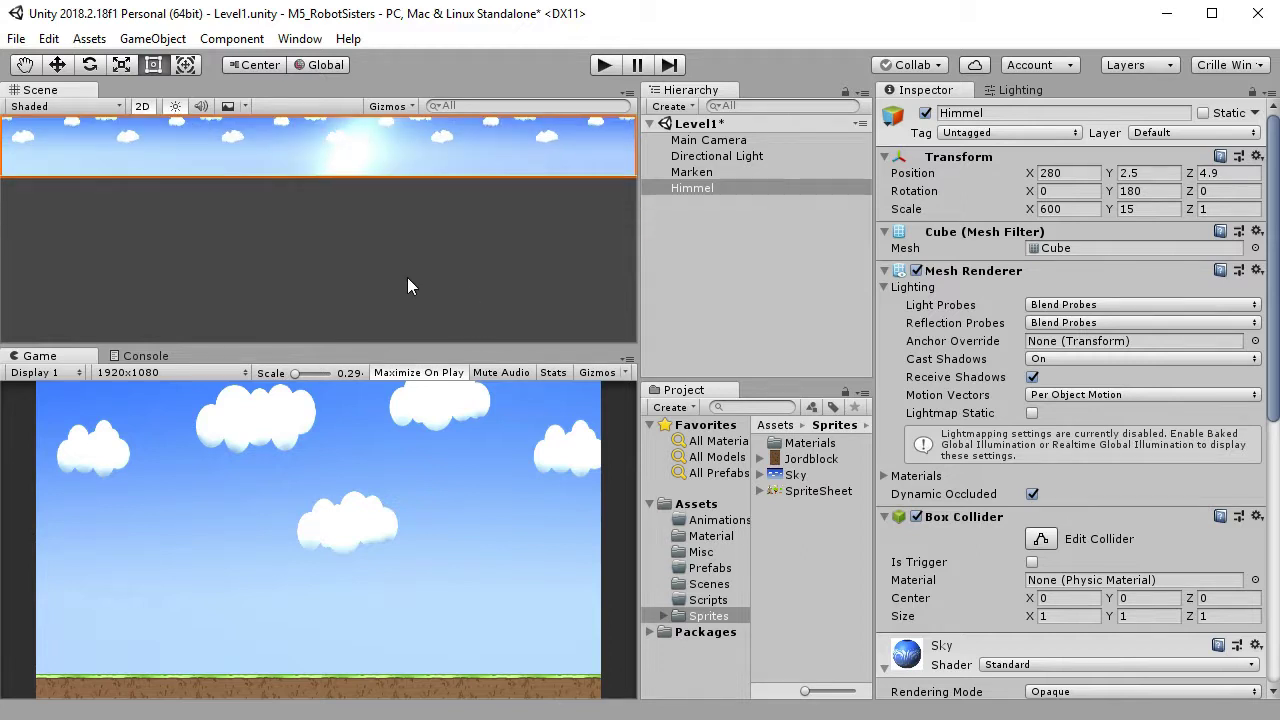
{"action": "scroll", "coordinate": [407, 277], "scroll_direction": "up", "scroll_amount": 3}
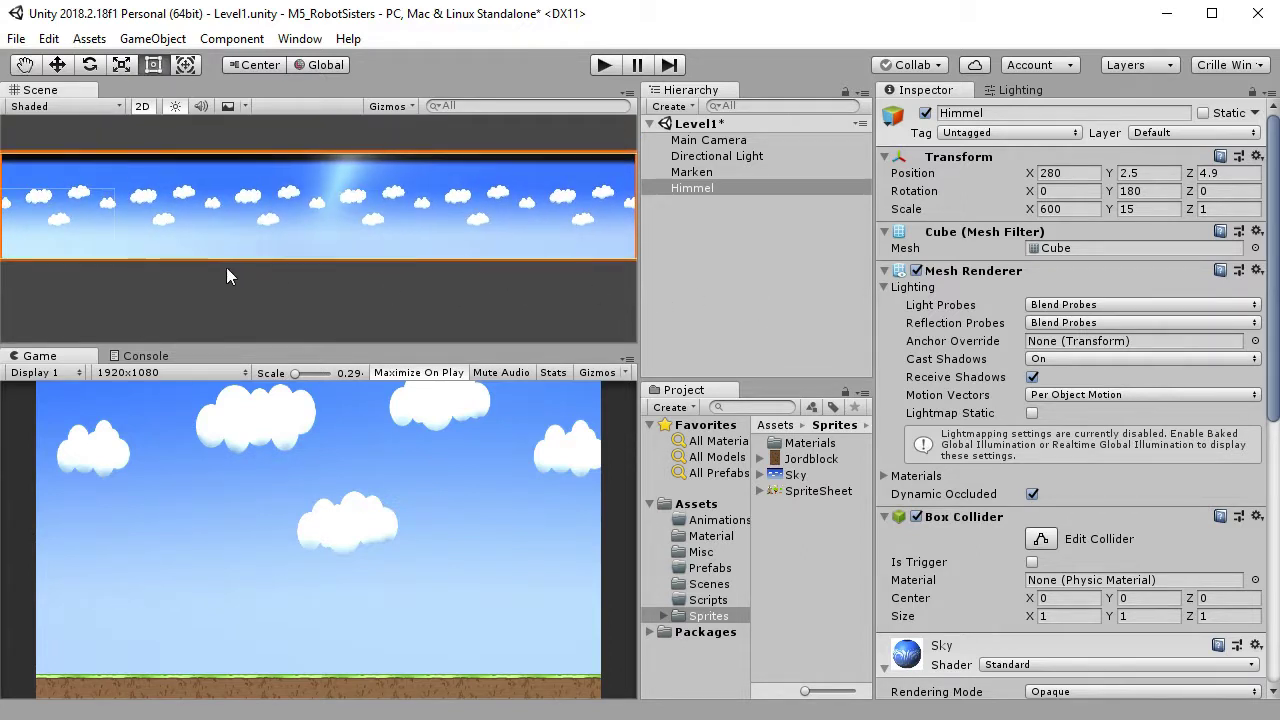
{"action": "left_click_drag", "start_coordinate": [227, 272], "coordinate": [654, 277]}
{"action": "key", "text": "t"}
{"action": "scroll", "coordinate": [417, 277], "scroll_direction": "up", "scroll_amount": 1}
{"action": "scroll", "coordinate": [439, 296], "scroll_direction": "down", "scroll_amount": 1}
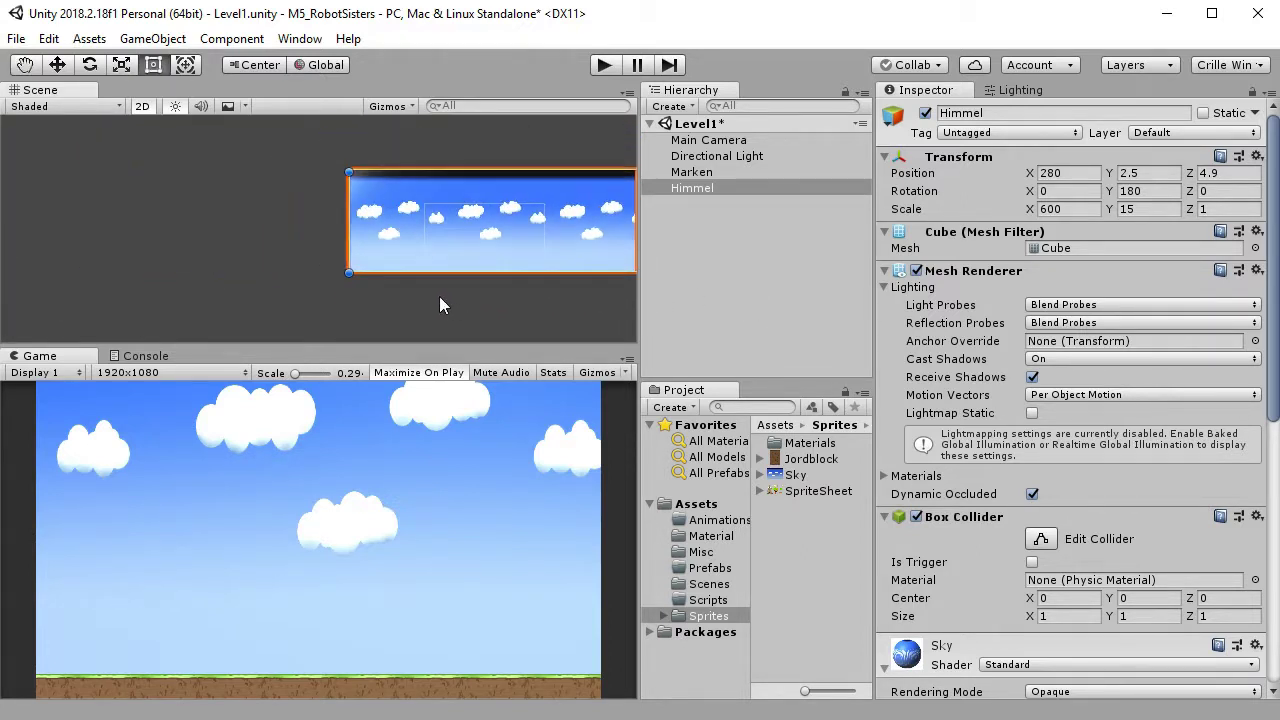
Select Marken, check its available layers without changing the layer, and inspect the ground strip up close.
{"action": "left_click", "coordinate": [724, 172]}
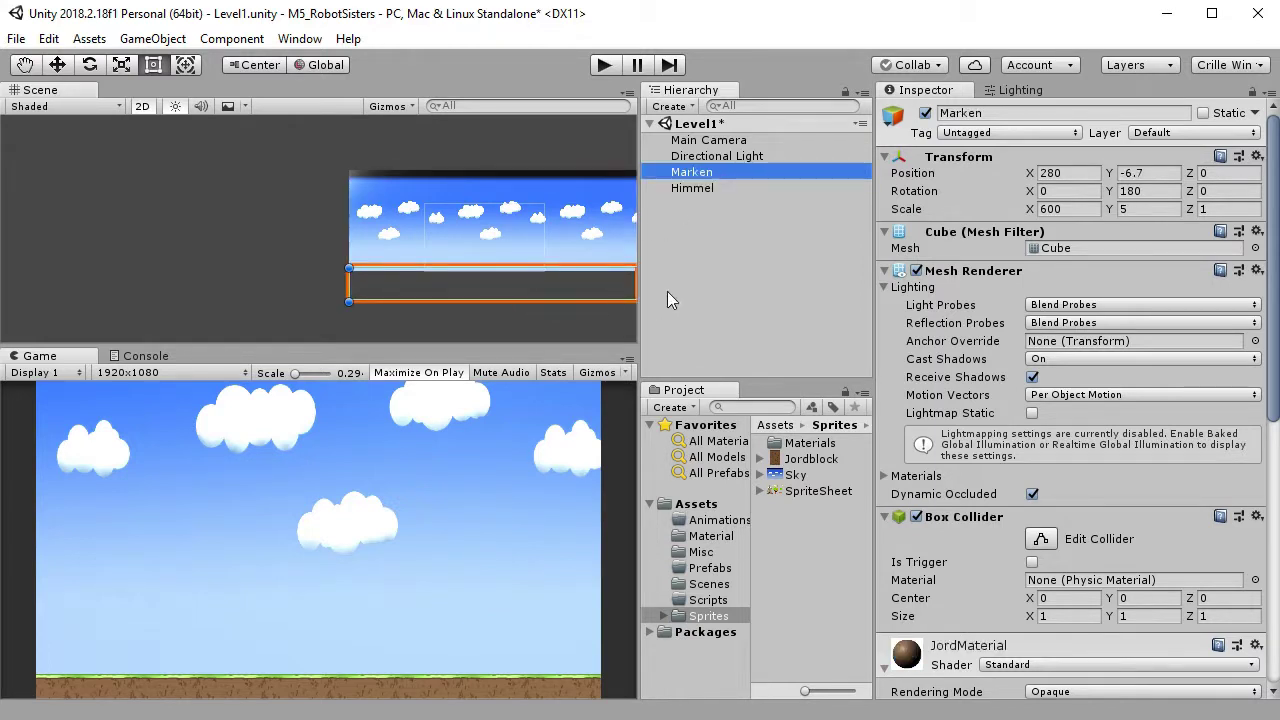
{"action": "left_click", "coordinate": [1254, 133]}
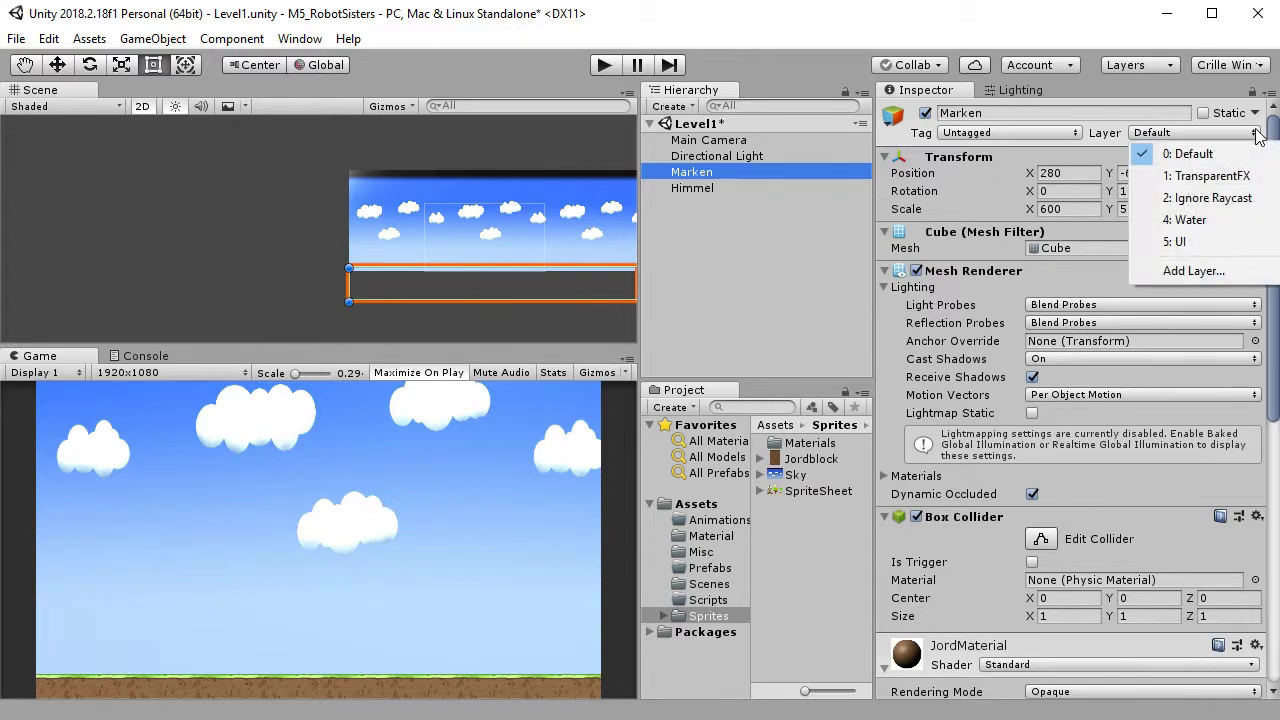
{"action": "left_click", "coordinate": [1277, 135]}
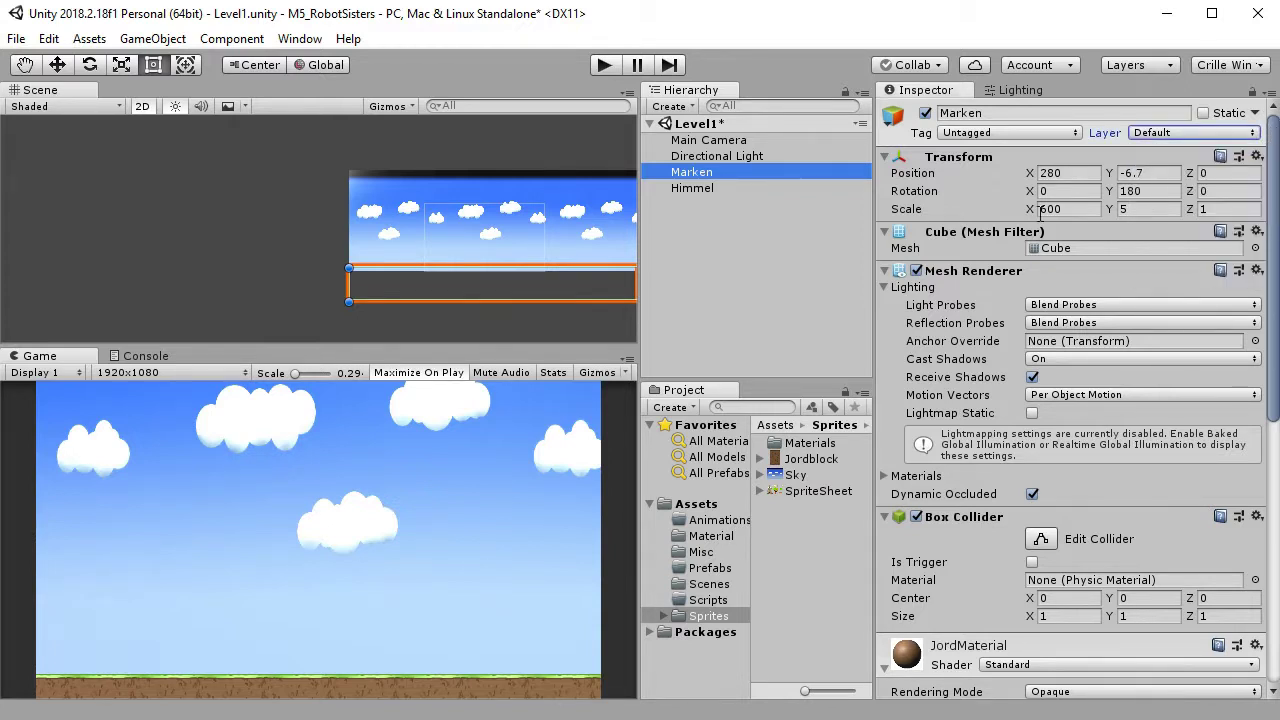
{"action": "scroll", "coordinate": [429, 322], "scroll_direction": "up", "scroll_amount": 5}
{"action": "scroll", "coordinate": [502, 300], "scroll_direction": "down", "scroll_amount": 2}
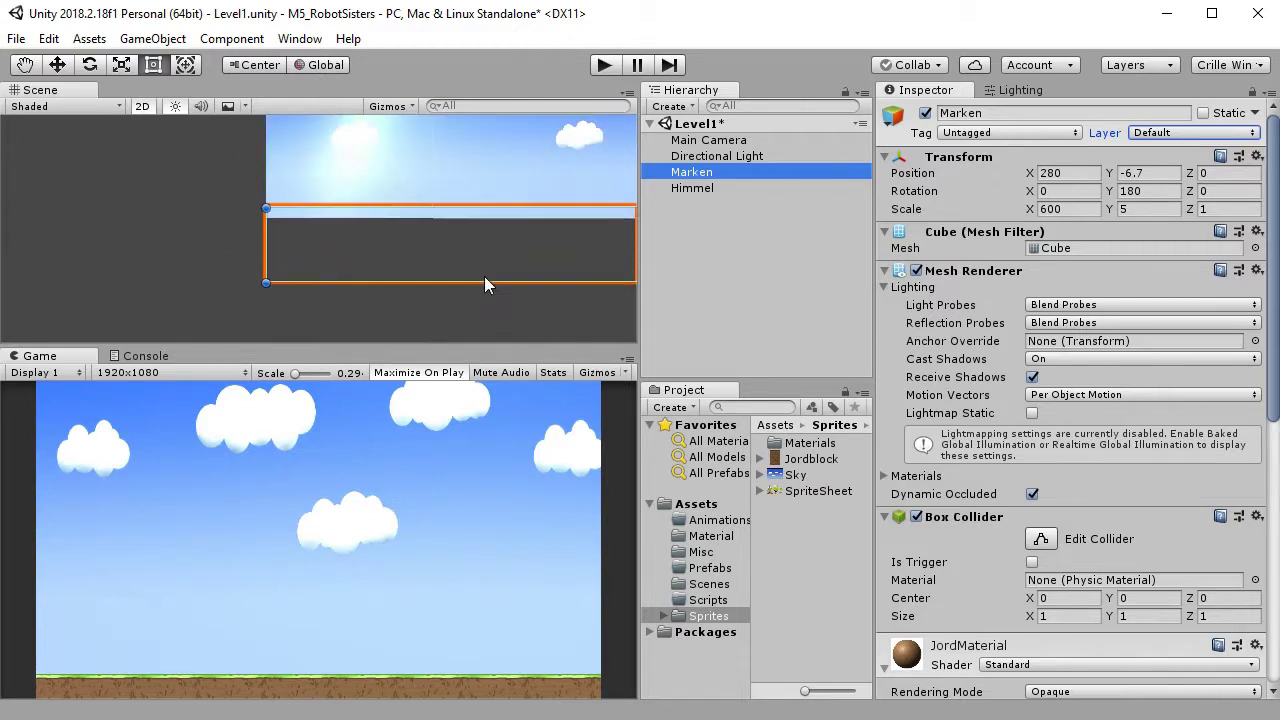
Remove the Box Collider component from Himmel and collapse its Sky material settings.
{"action": "left_click", "coordinate": [441, 159]}
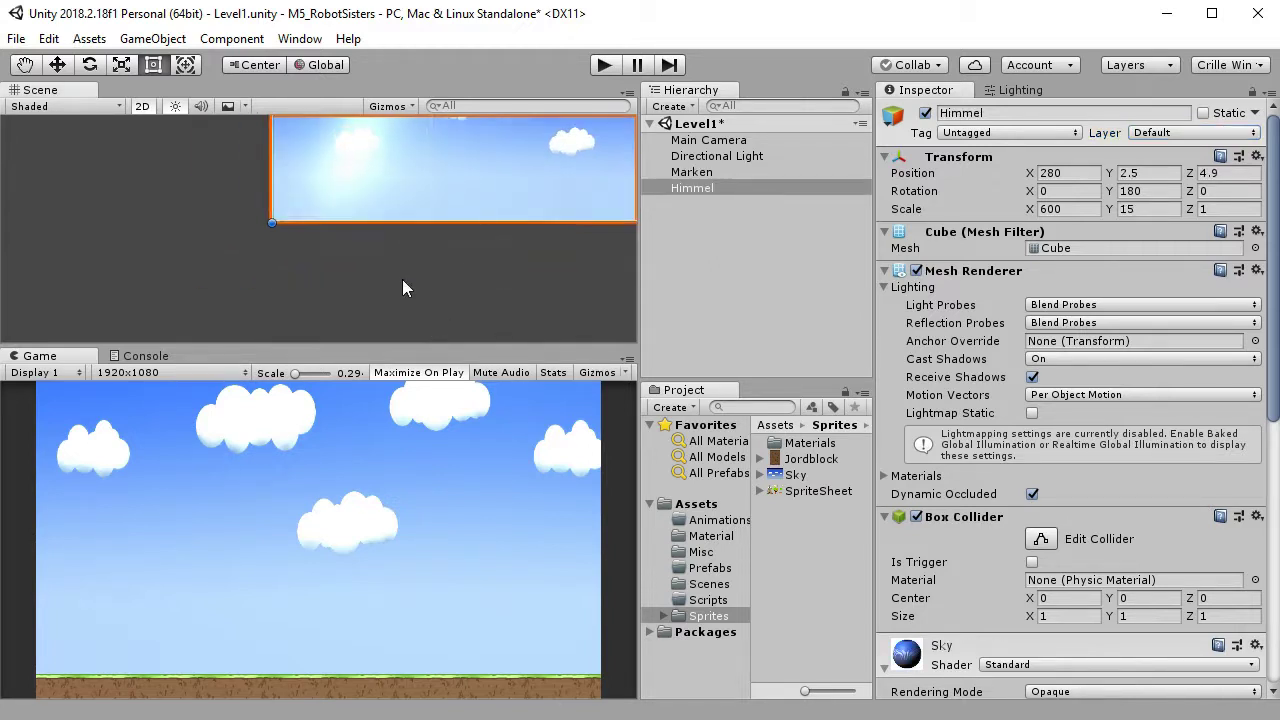
{"action": "middle_click_drag", "start_coordinate": [402, 279], "coordinate": [296, 303]}
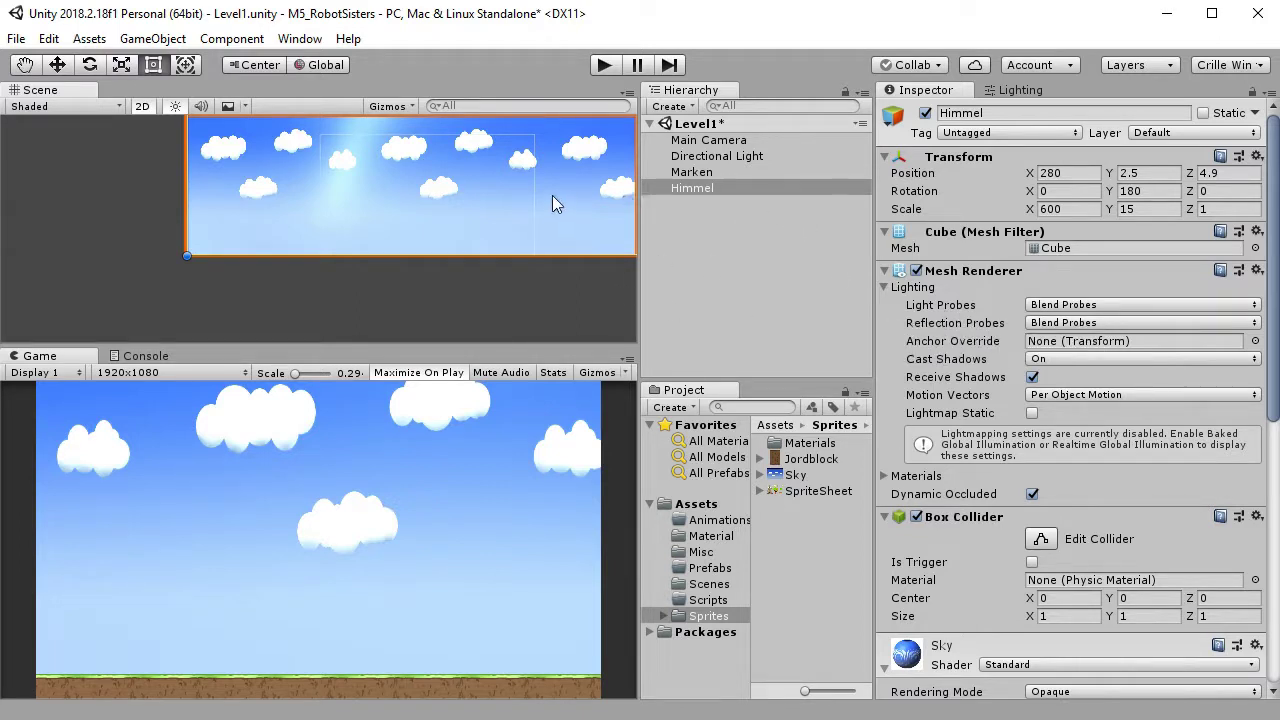
{"action": "scroll", "coordinate": [448, 211], "scroll_direction": "down", "scroll_amount": 3}
{"action": "middle_click_drag", "start_coordinate": [462, 208], "coordinate": [340, 229]}
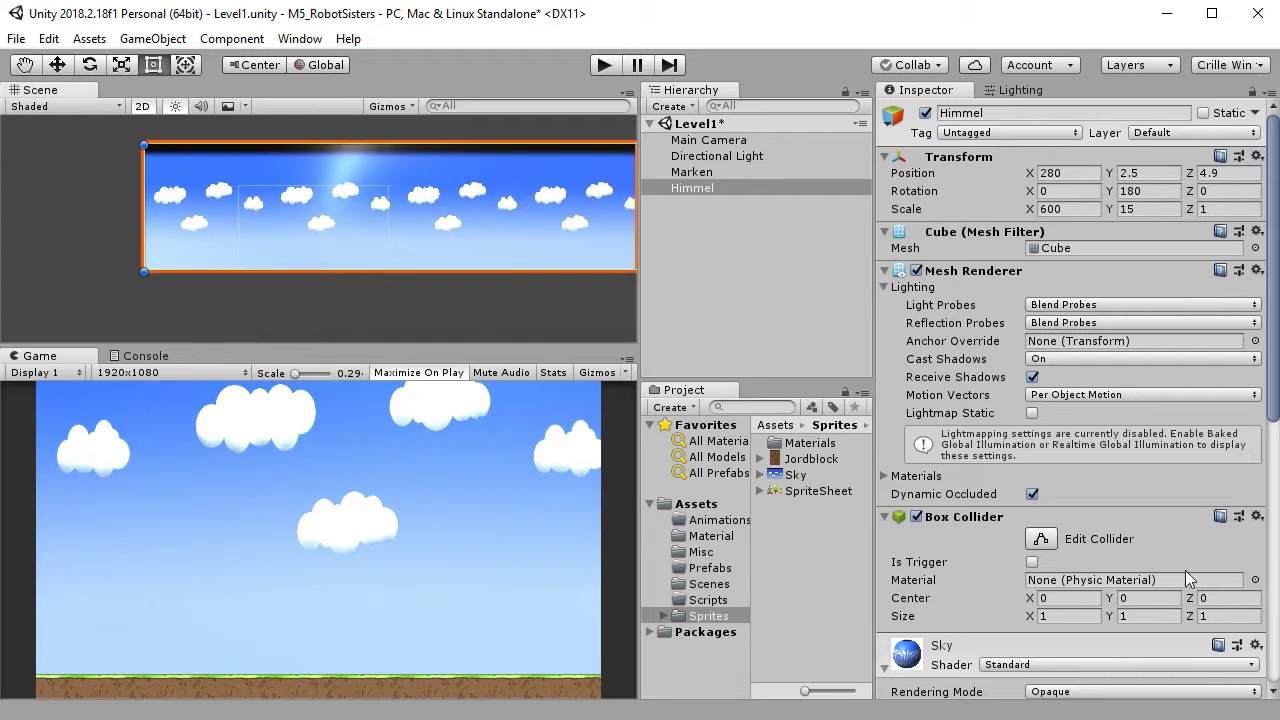
{"action": "left_click", "coordinate": [1257, 516]}
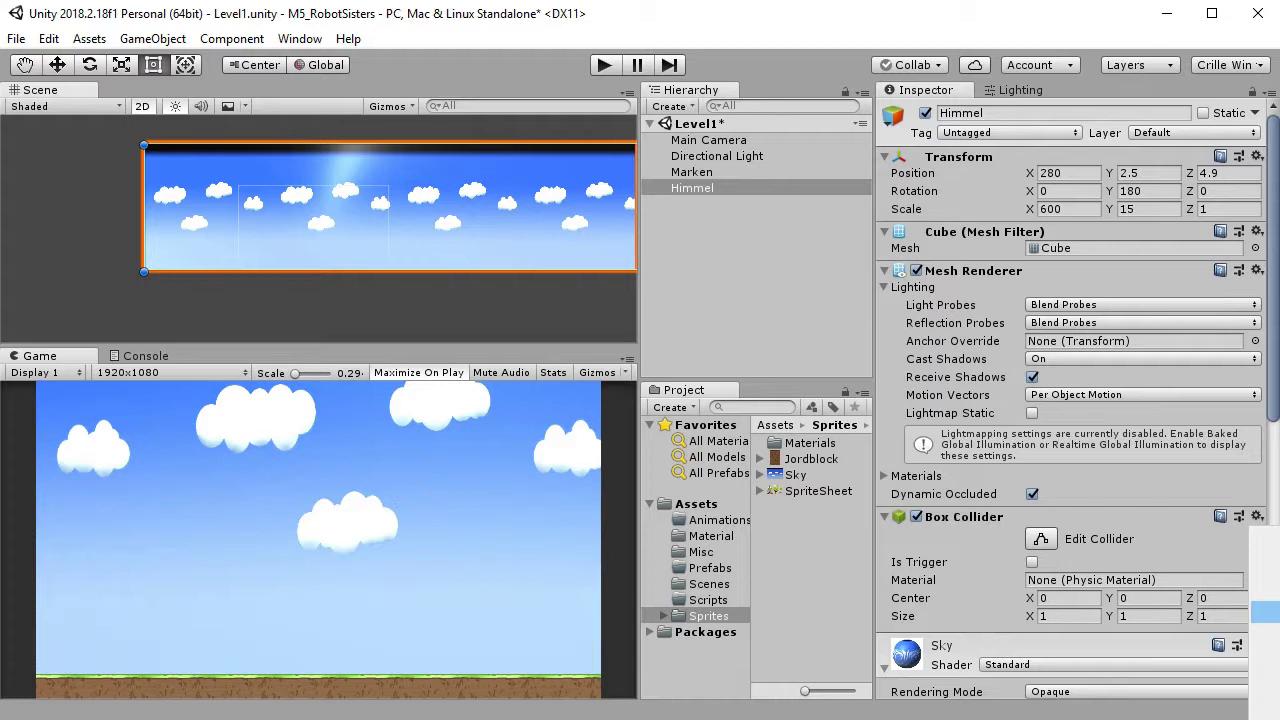
{"action": "left_click", "coordinate": [1265, 612]}
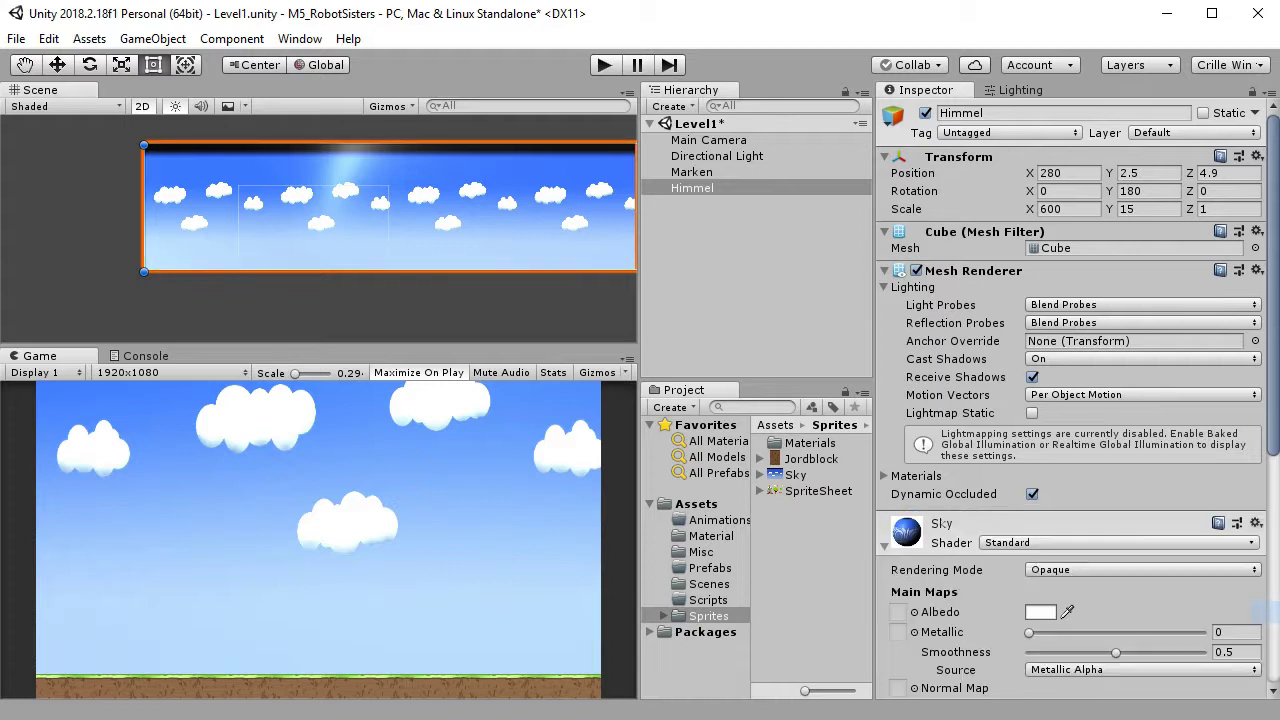
{"action": "left_click", "coordinate": [886, 546]}
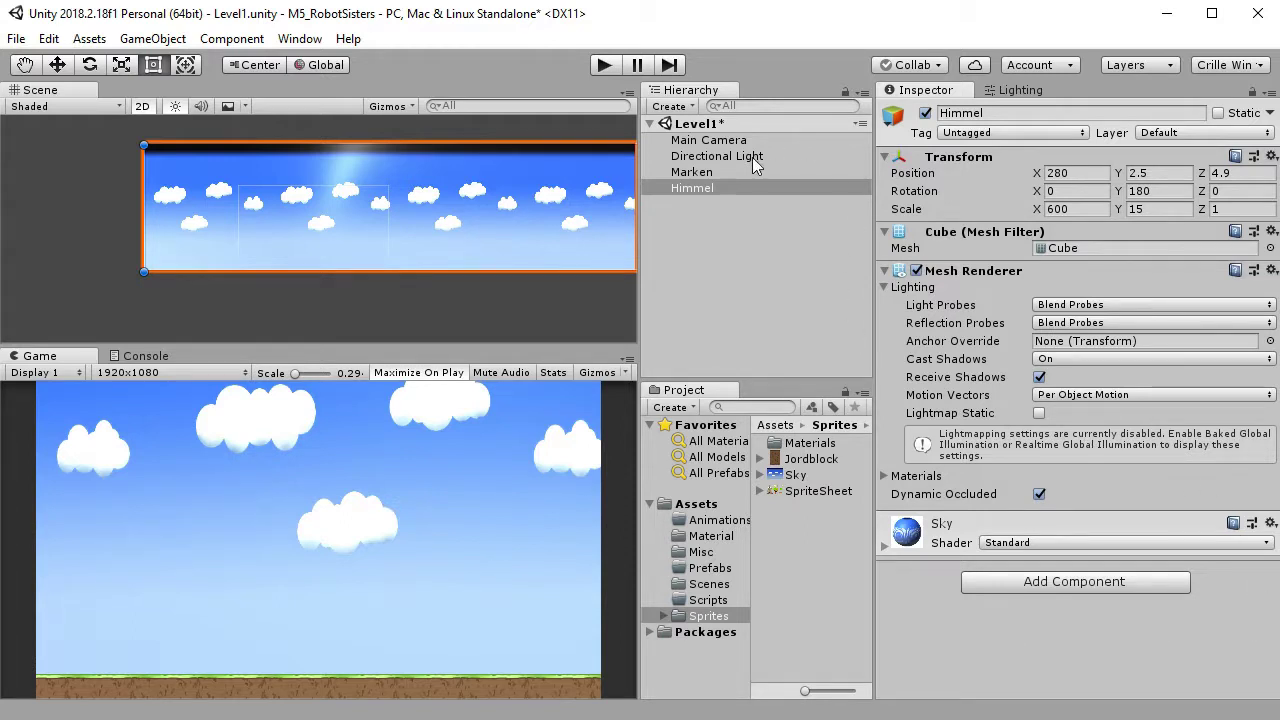
Remove the Box Collider component from Marken and collapse its JordMaterial settings.
{"action": "left_click", "coordinate": [705, 173]}
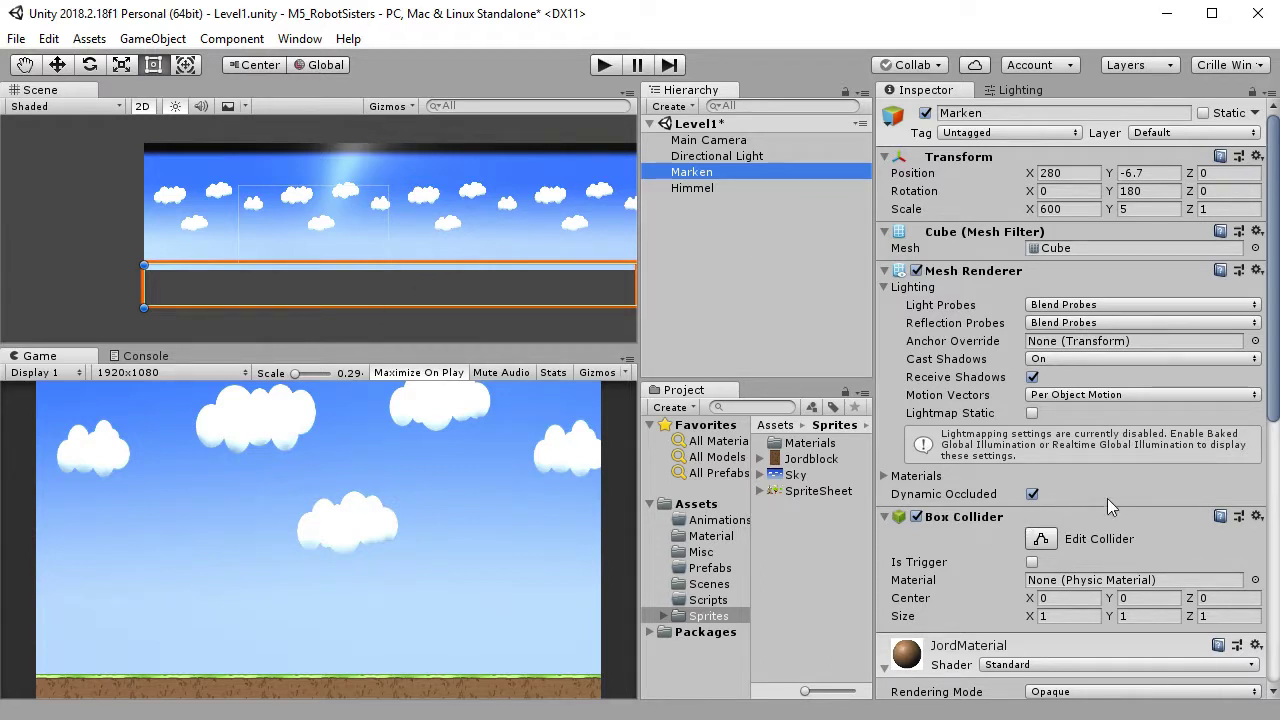
{"action": "left_click", "coordinate": [1257, 517]}
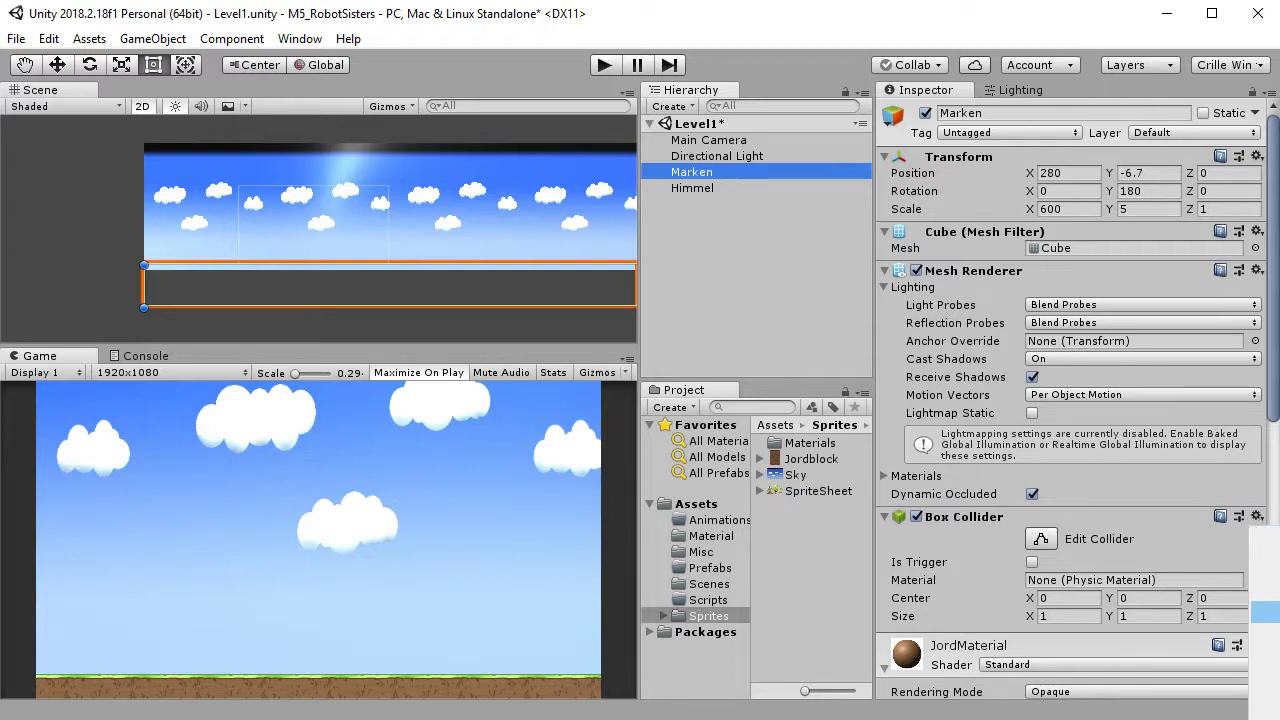
{"action": "left_click", "coordinate": [1275, 612]}
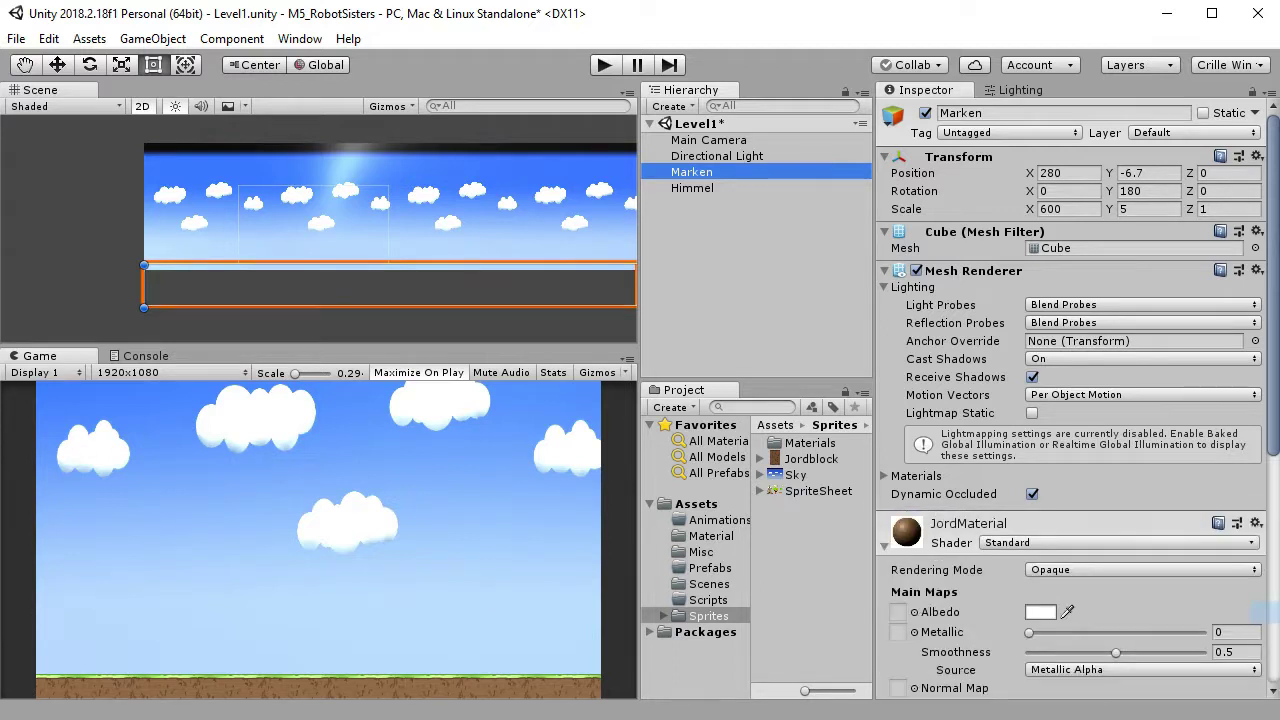
{"action": "left_click", "coordinate": [886, 546]}
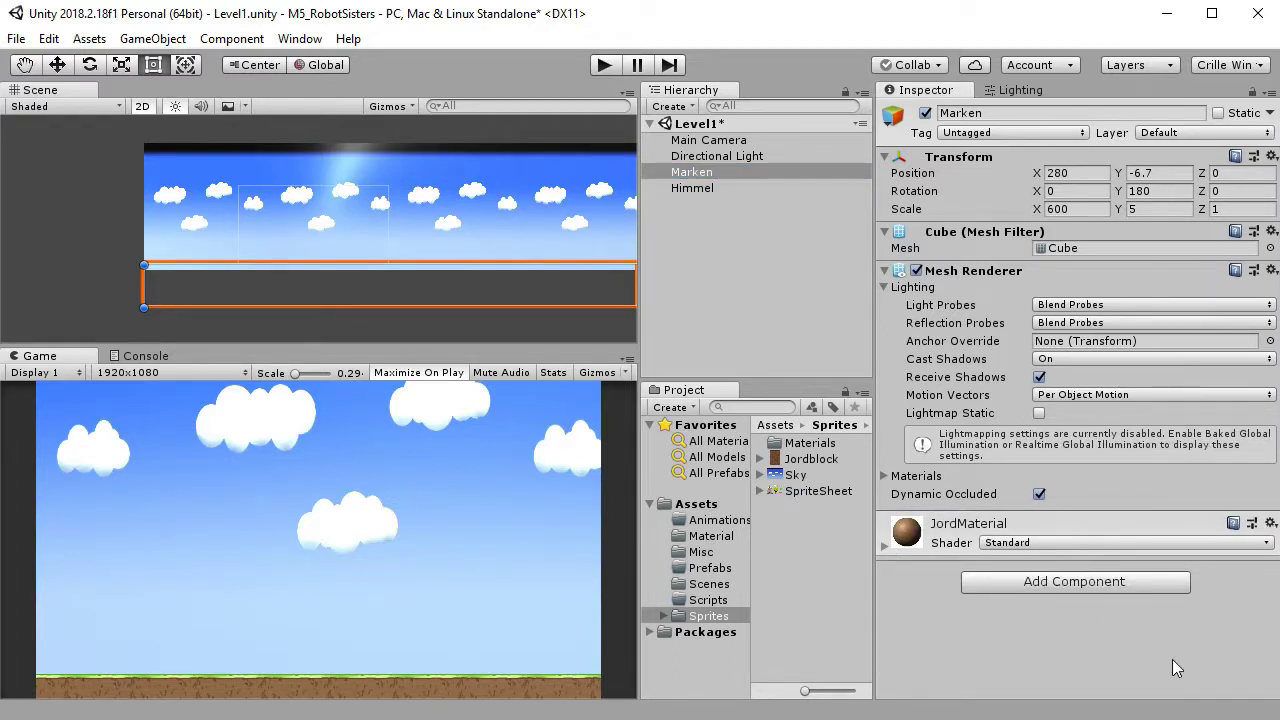